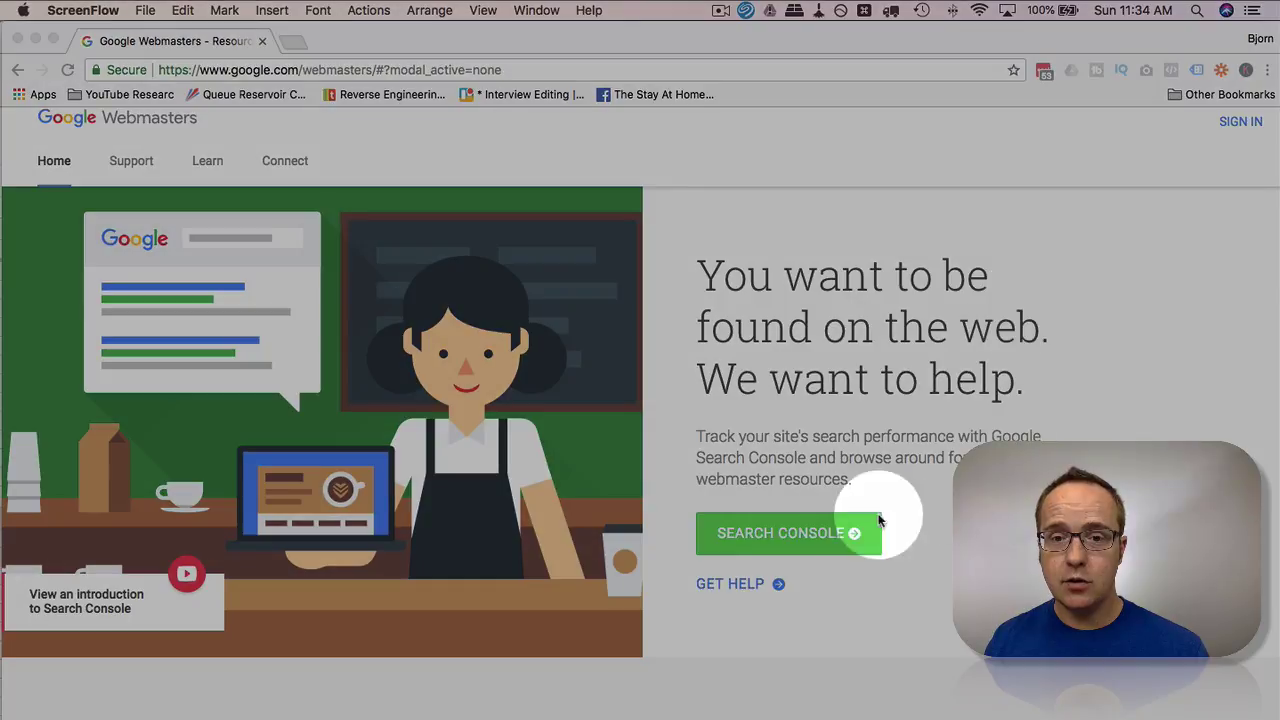
pyautogui.click(834, 532)
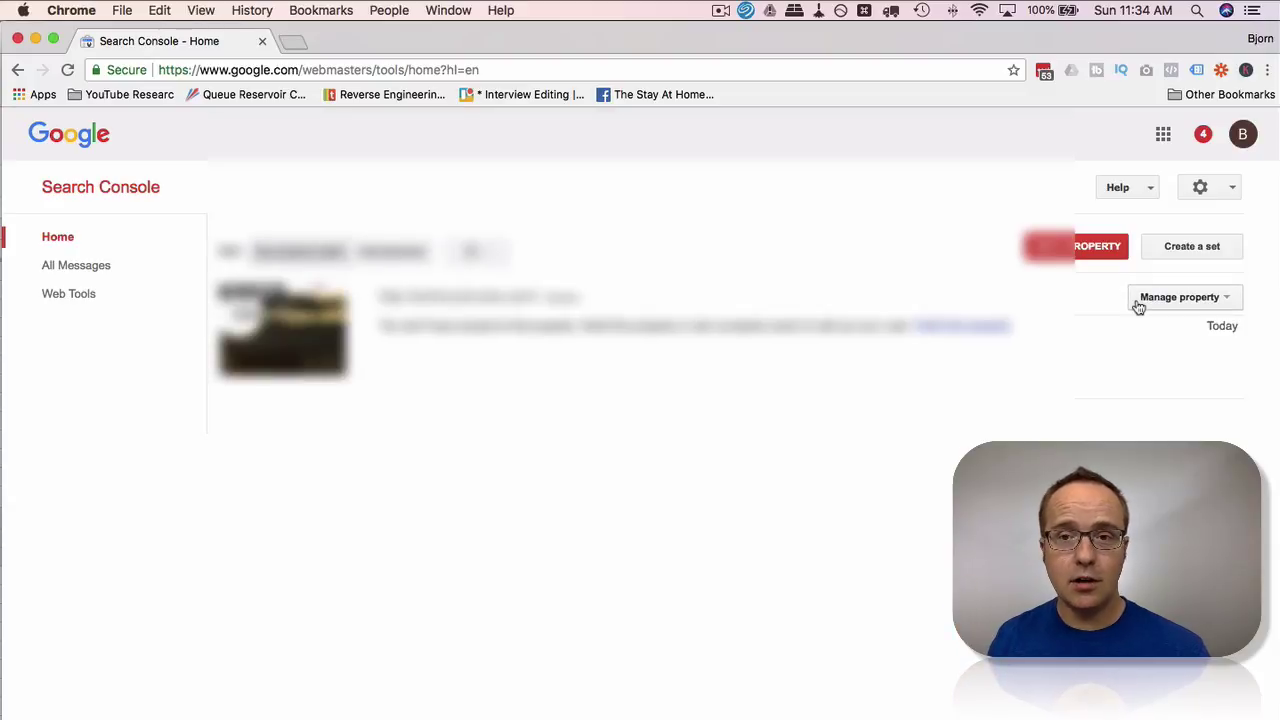
pyautogui.click(1240, 140)
pyautogui.click(1010, 520)
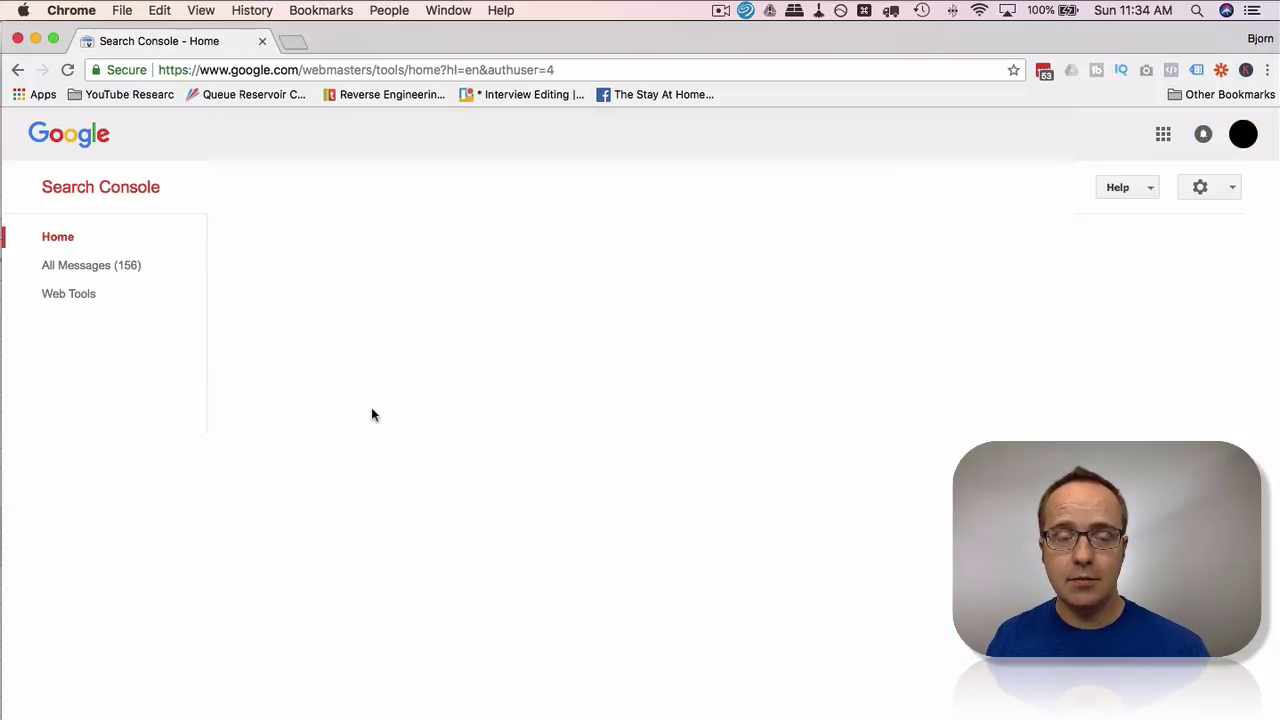
pyautogui.scroll(-8, 419, 387)
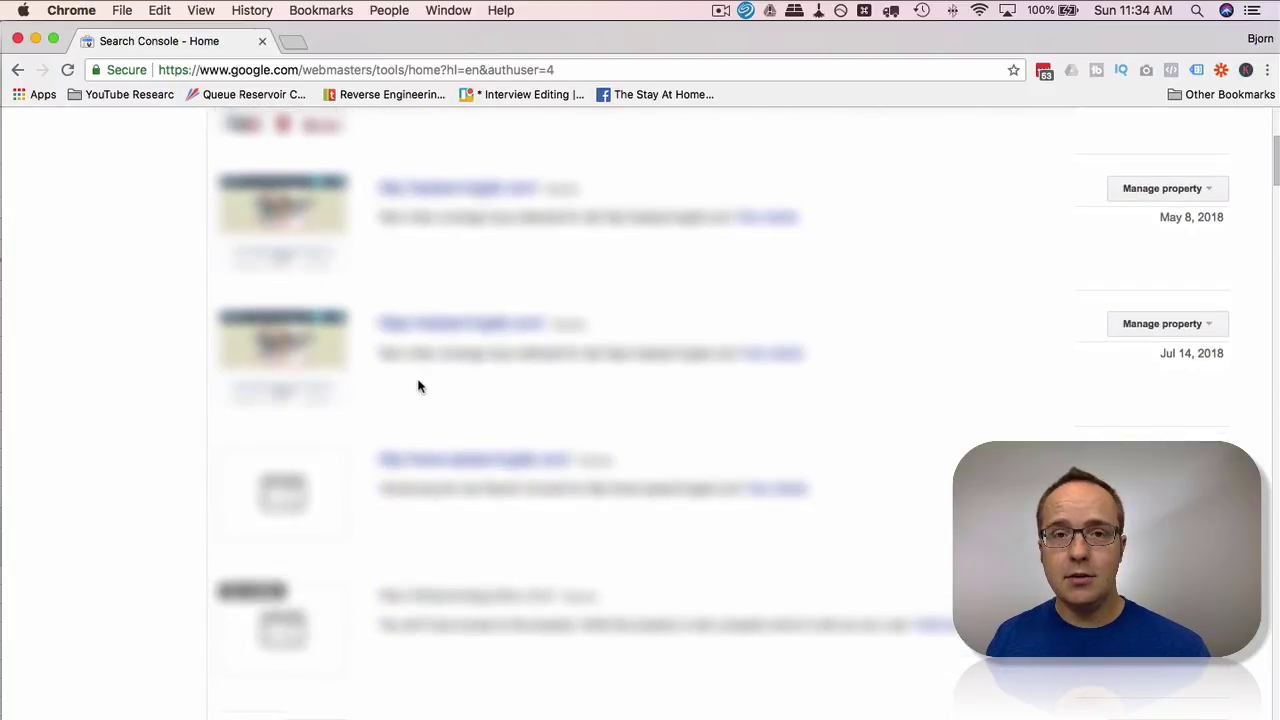
pyautogui.click(453, 328)
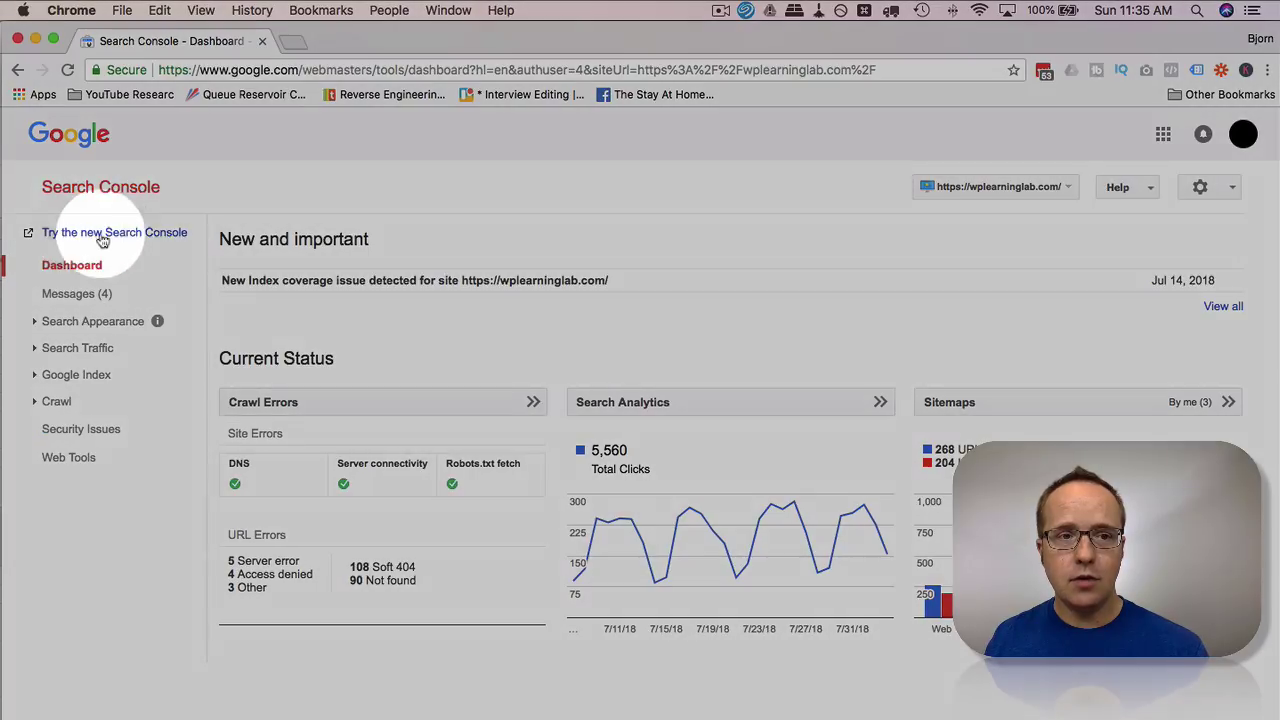
# Switch to the new Search Console and open the site's Performance report
pyautogui.click(132, 234)
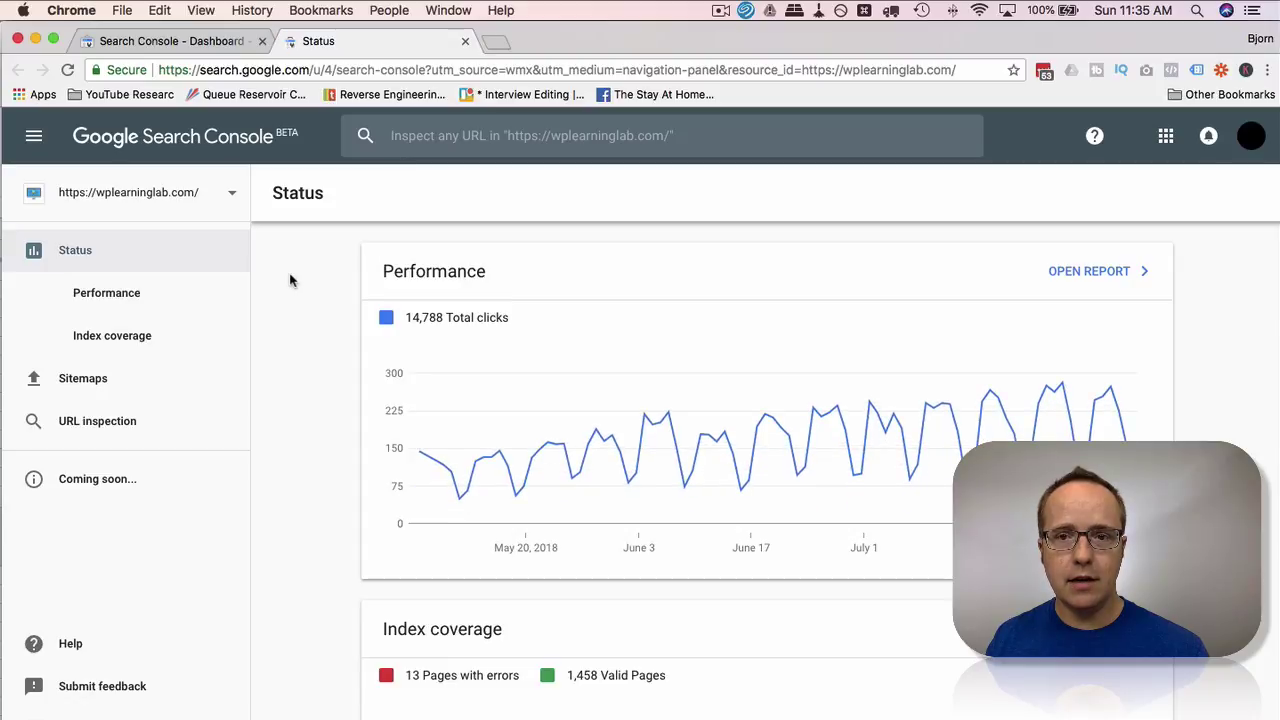
pyautogui.scroll(-5, 285, 285)
pyautogui.scroll(2, 281, 289)
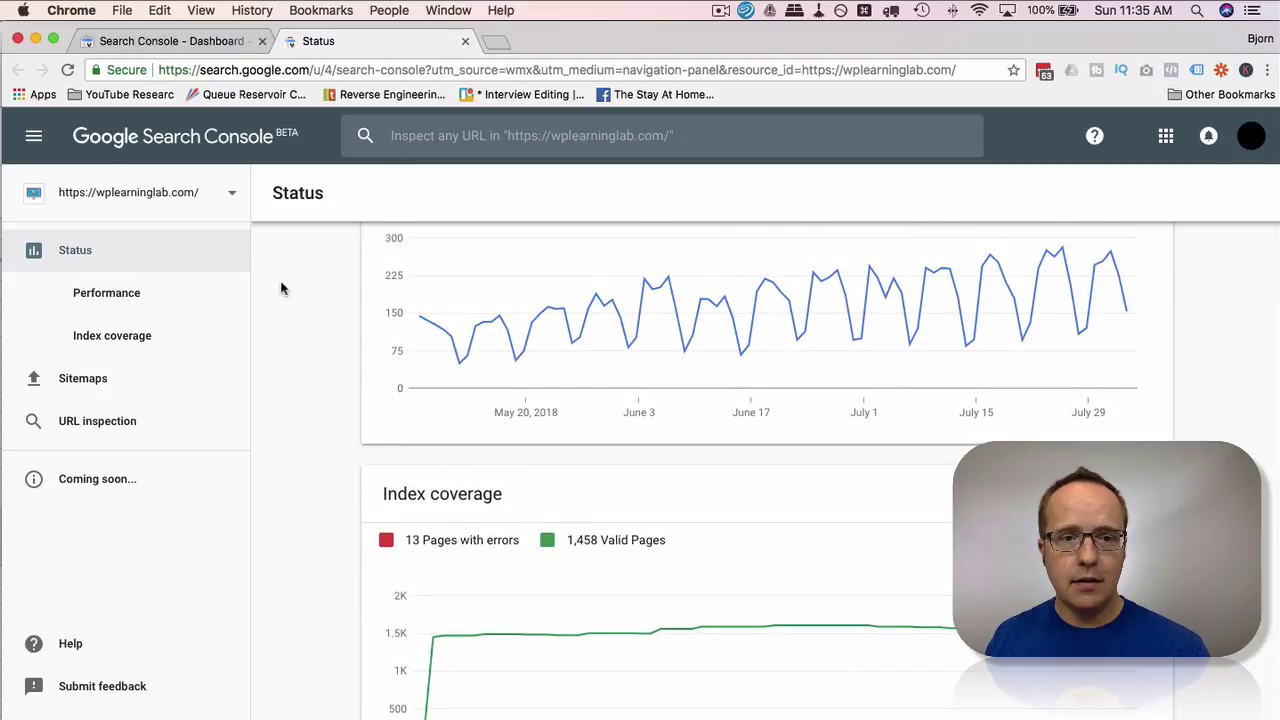
pyautogui.click(127, 304)
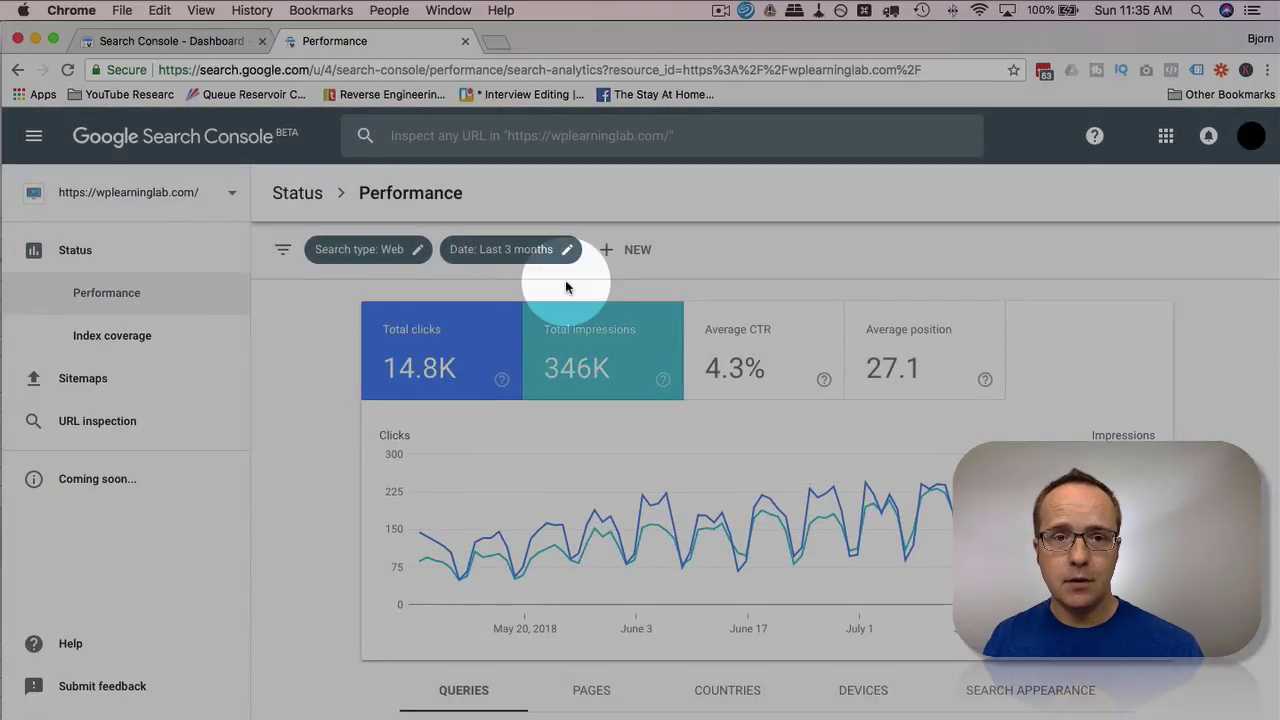
pyautogui.scroll(-4, 349, 443)
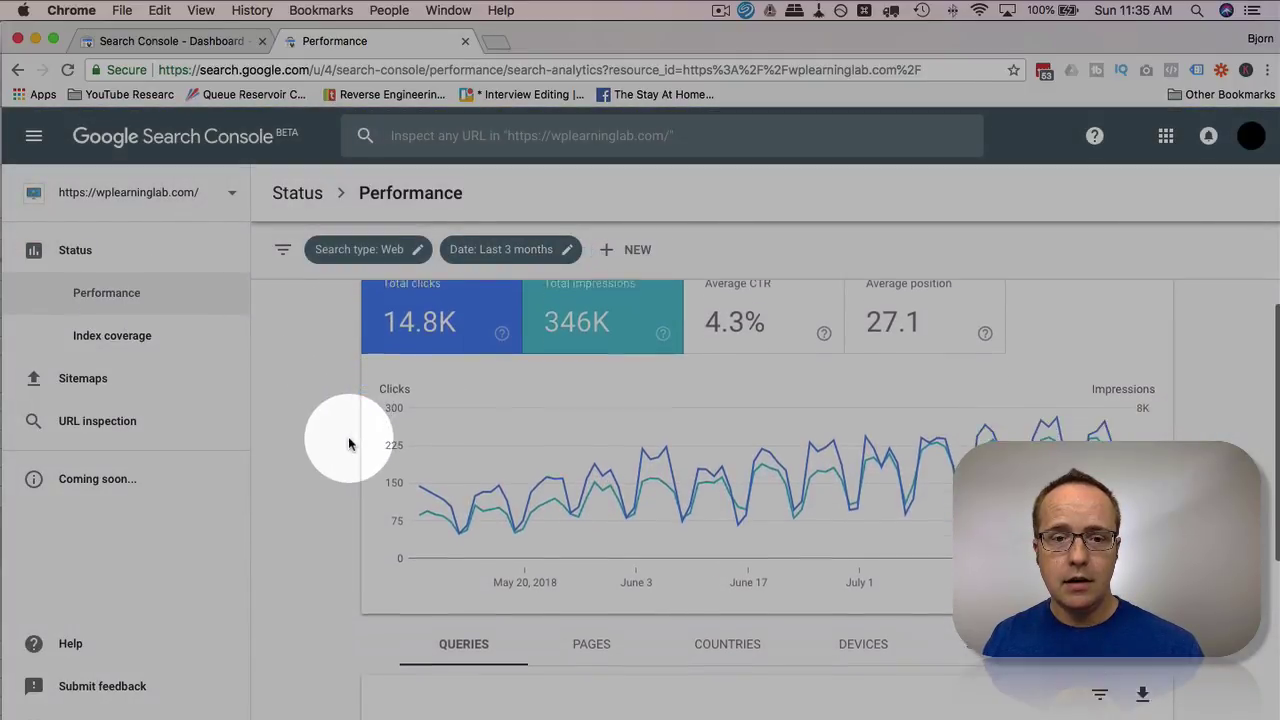
pyautogui.scroll(-2, 349, 443)
pyautogui.click(594, 405)
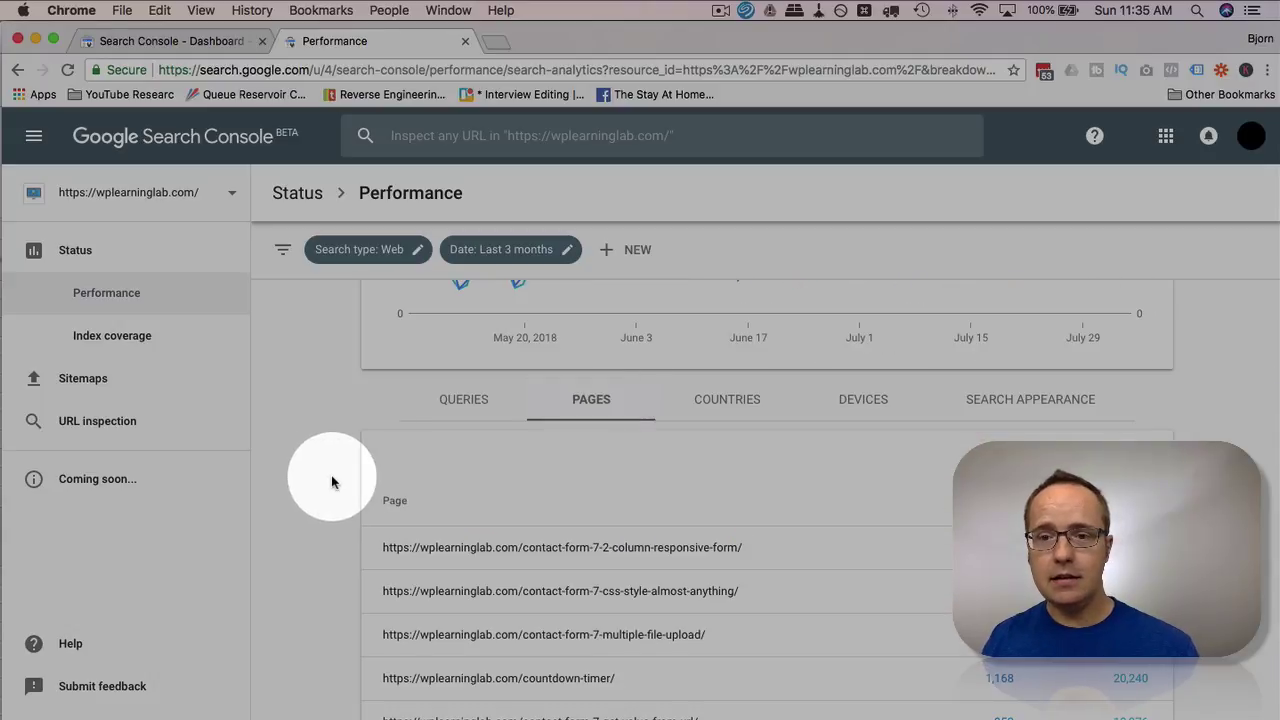
pyautogui.scroll(-2, 332, 482)
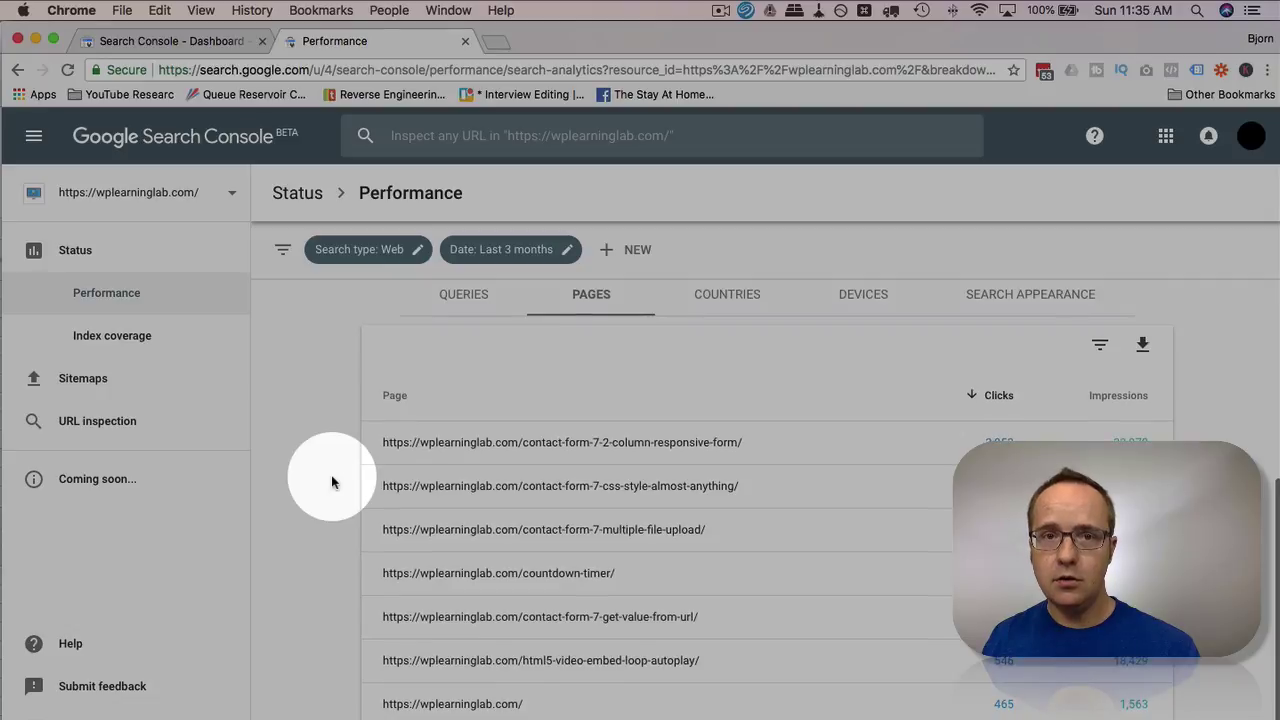
pyautogui.scroll(-3, 332, 482)
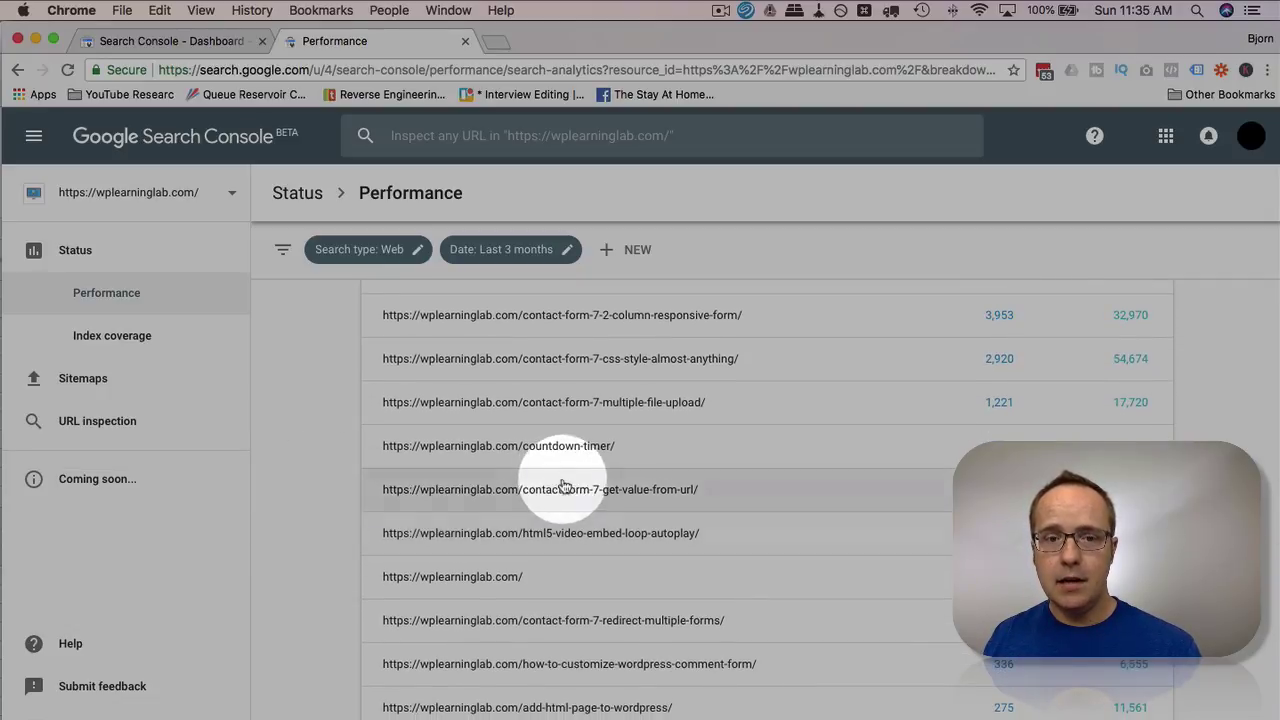
pyautogui.click(590, 446)
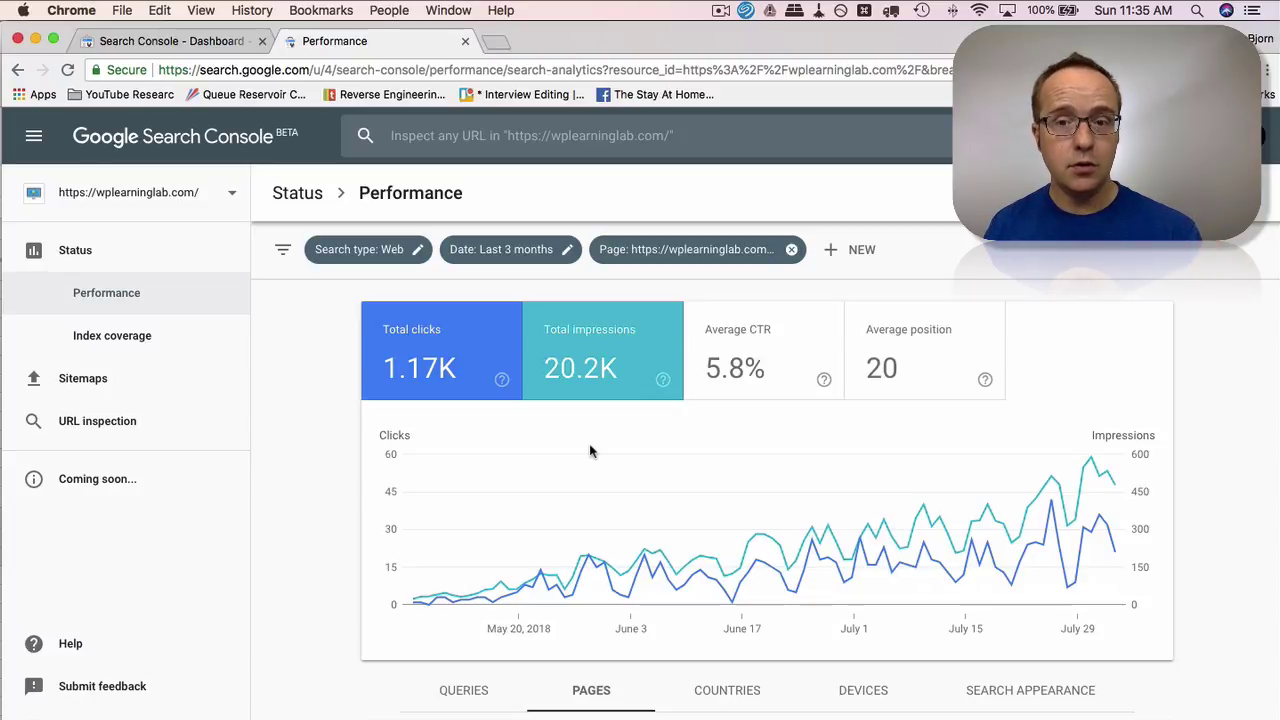
# Set the report's date range to the last 6 months and check the start of the clicks and impressions chart
pyautogui.moveTo(539, 527)
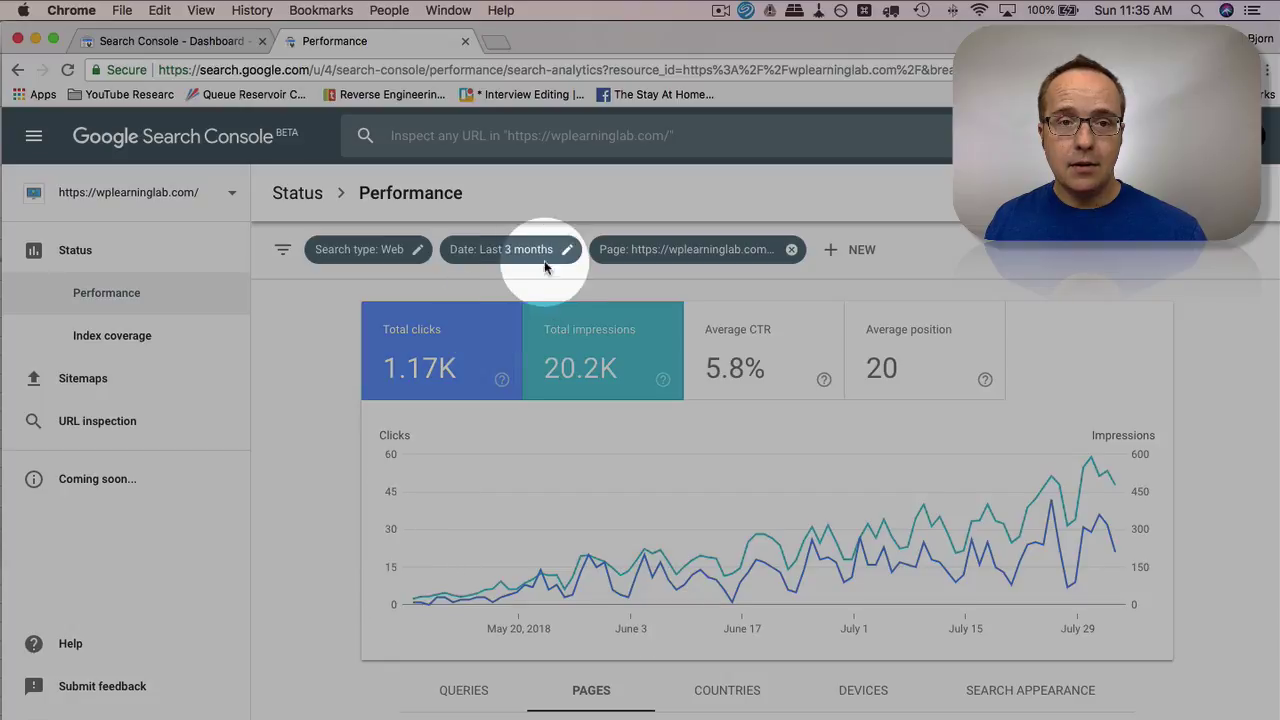
pyautogui.click(560, 253)
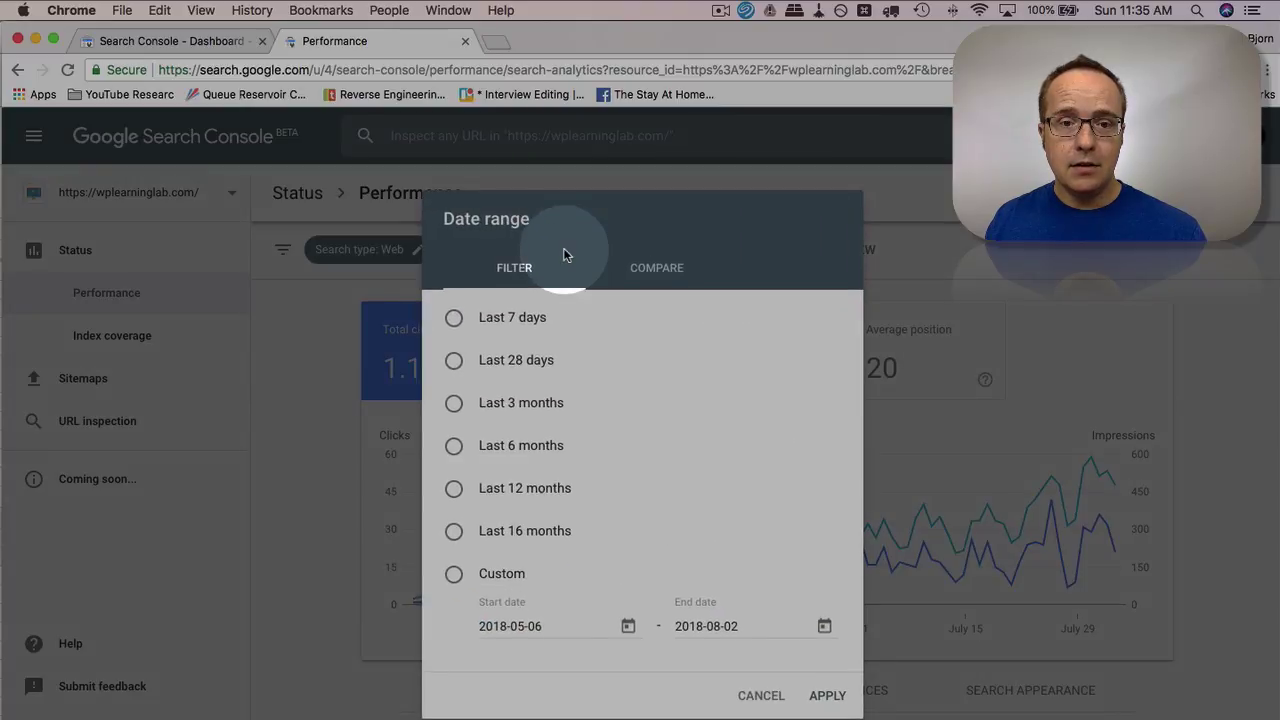
pyautogui.click(454, 446)
pyautogui.click(827, 698)
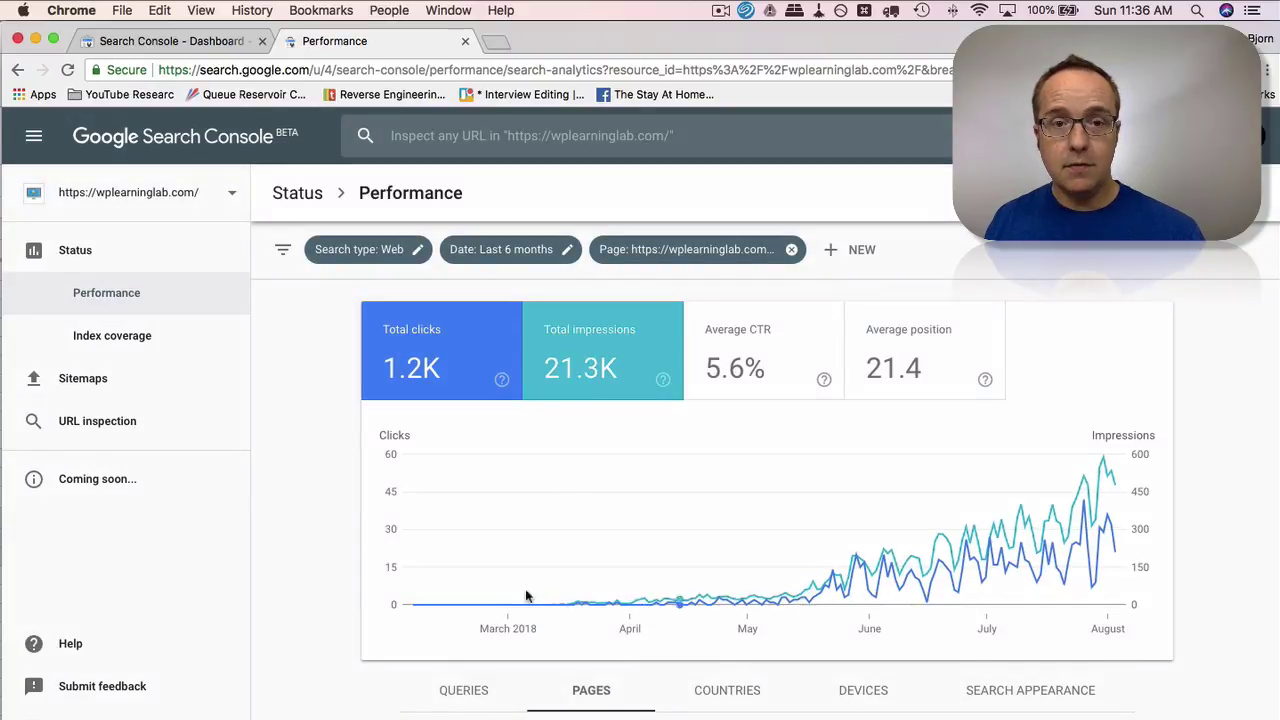
pyautogui.moveTo(515, 598)
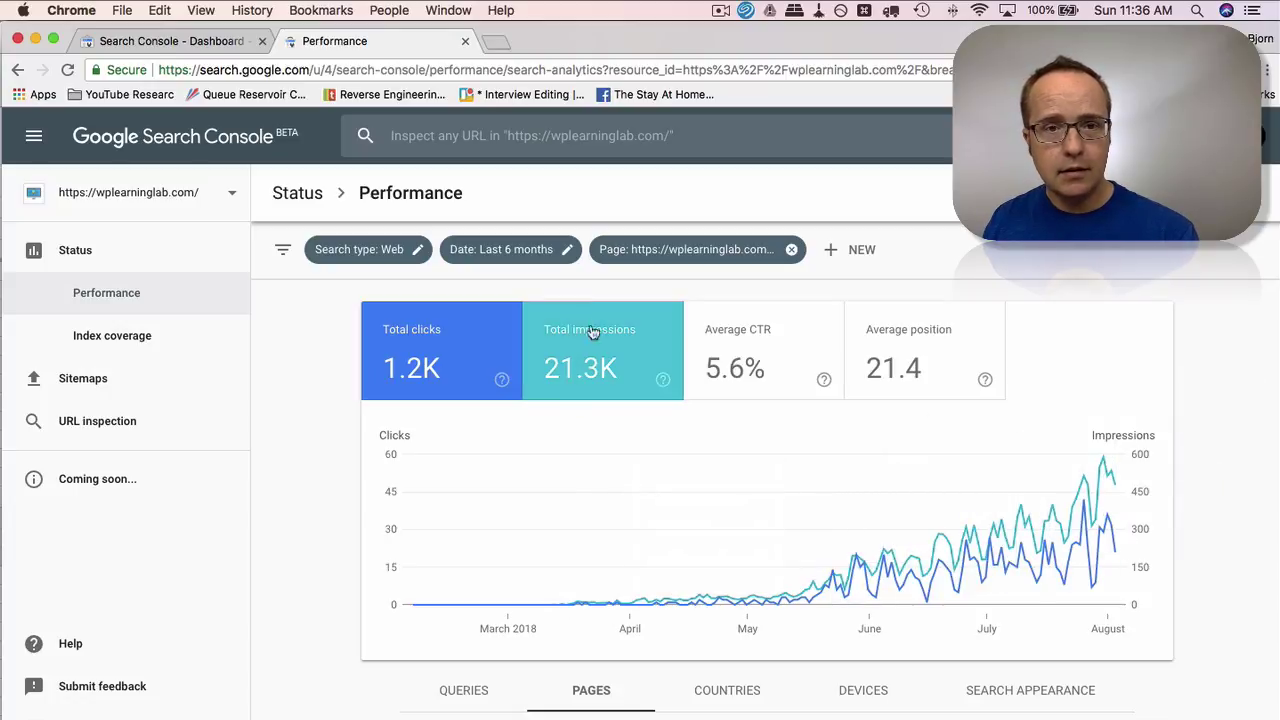
# Apply a custom date range to the report, starting on 2018-05-01 and ending on 2018-08-02
pyautogui.click(566, 254)
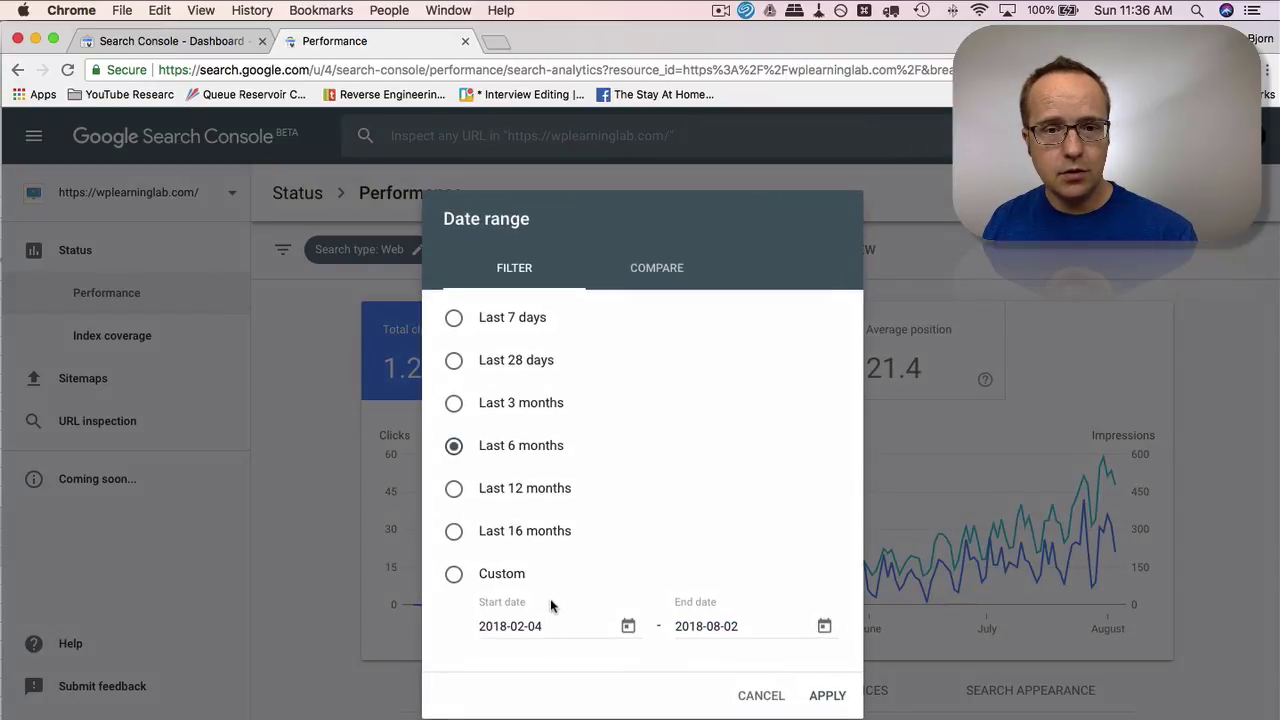
pyautogui.click(628, 626)
pyautogui.click(665, 440)
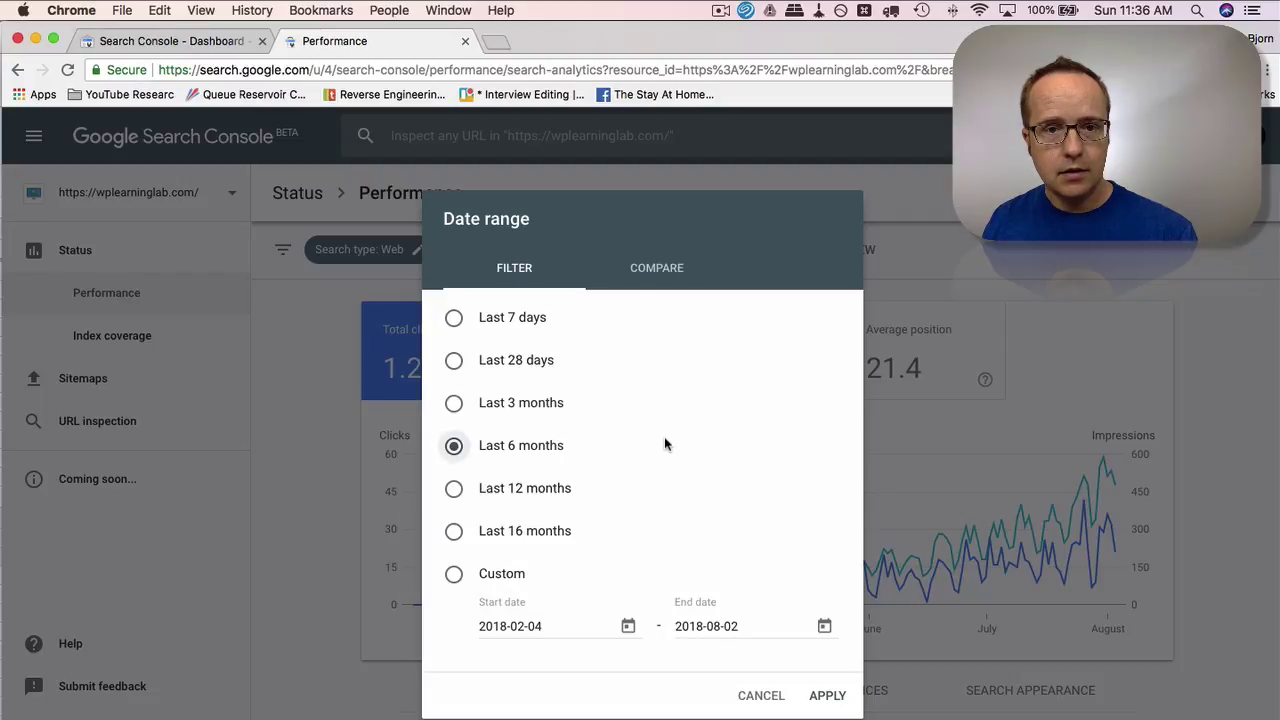
pyautogui.click(453, 584)
pyautogui.click(620, 630)
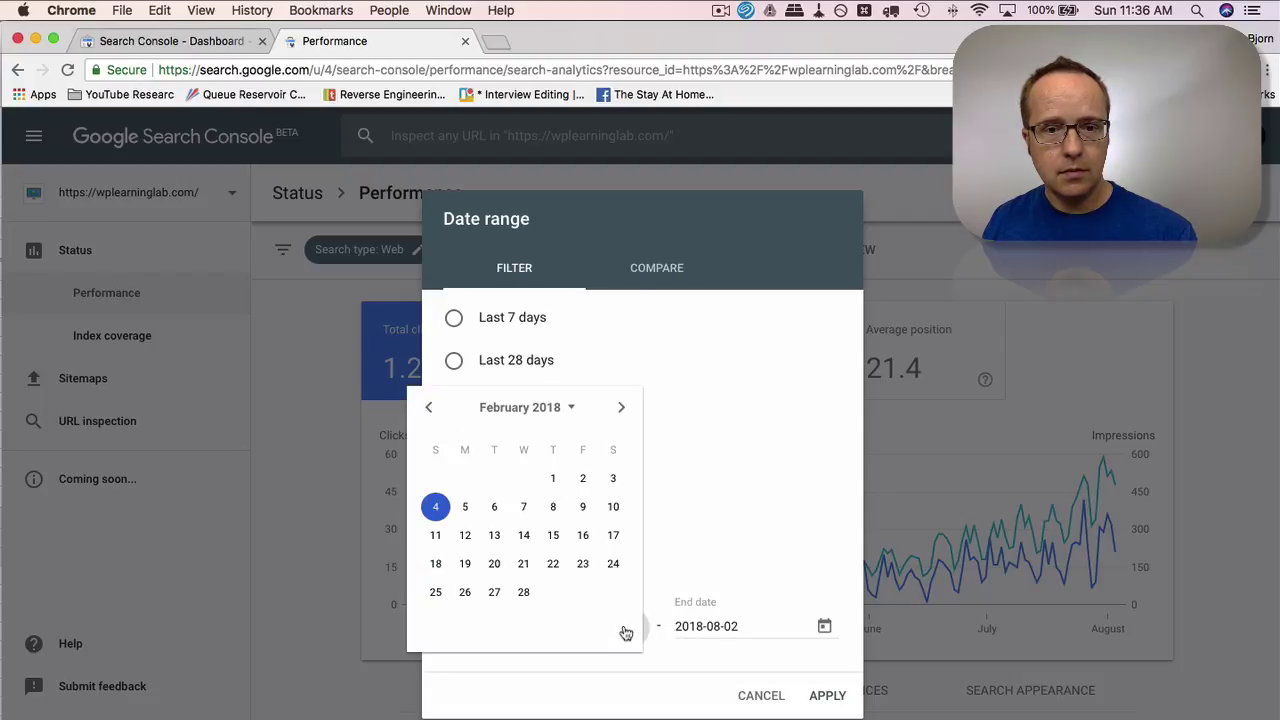
pyautogui.click(620, 407)
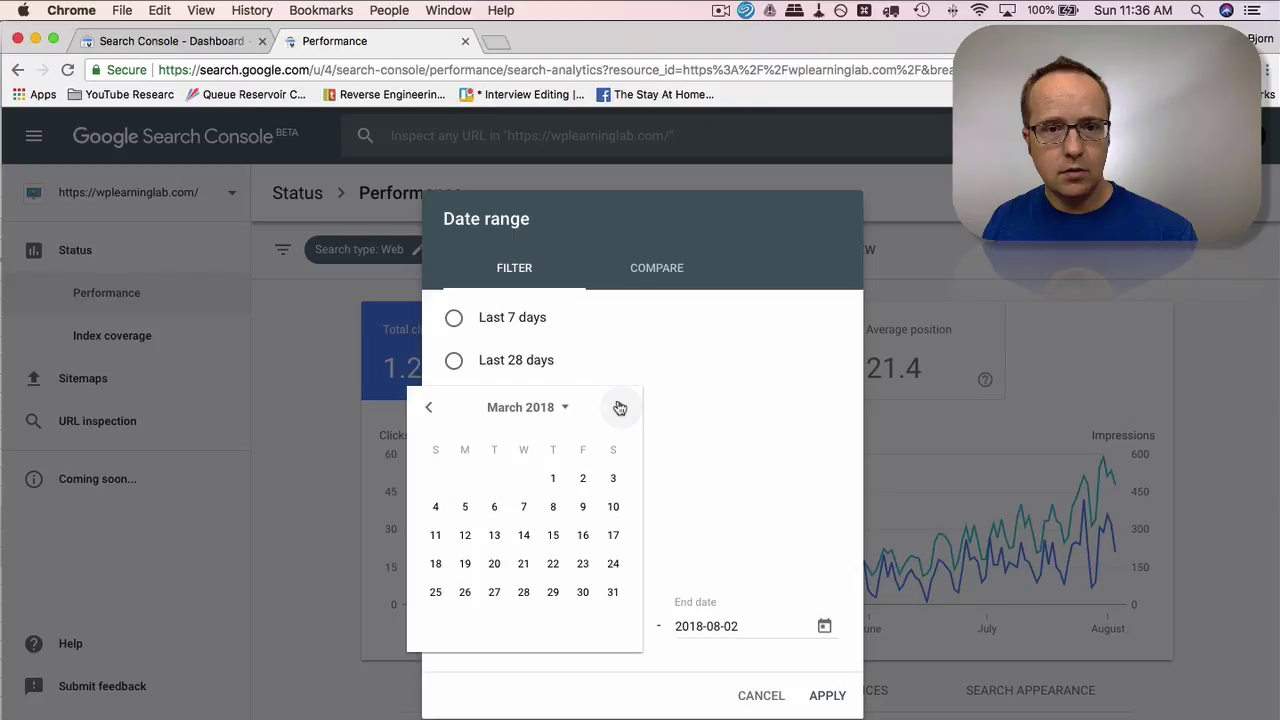
pyautogui.click(620, 407)
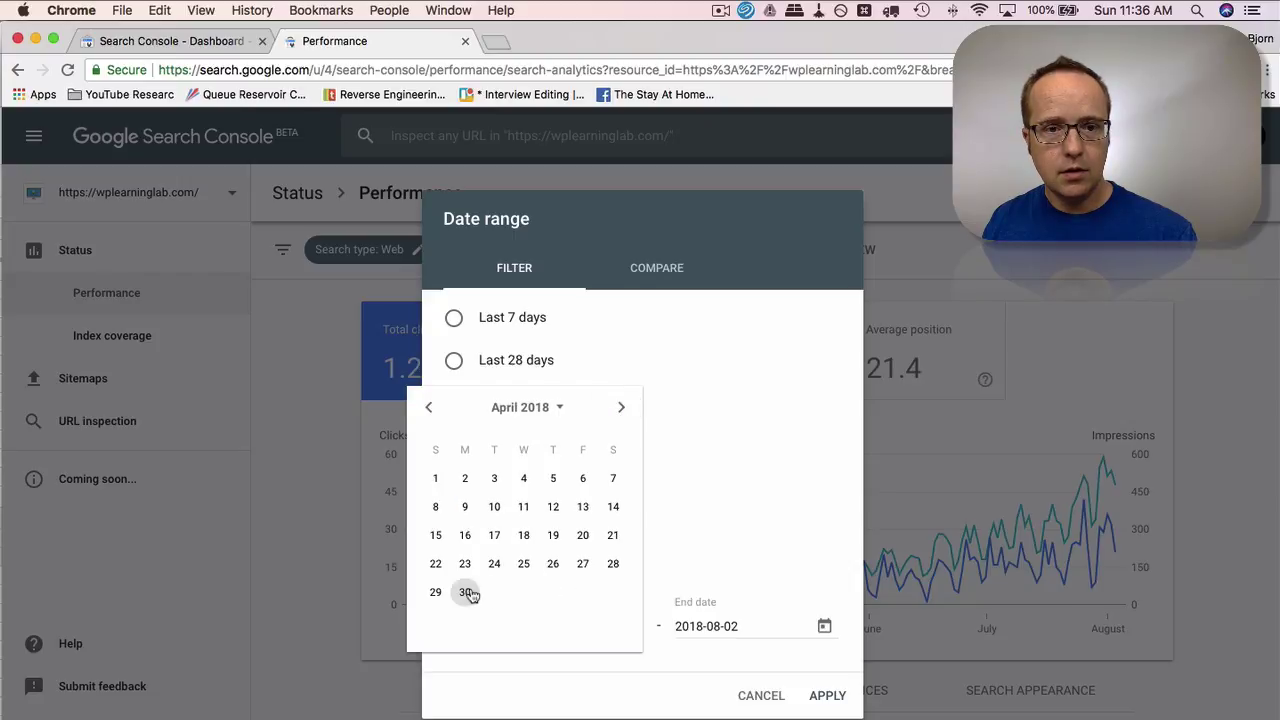
pyautogui.click(620, 407)
pyautogui.click(497, 479)
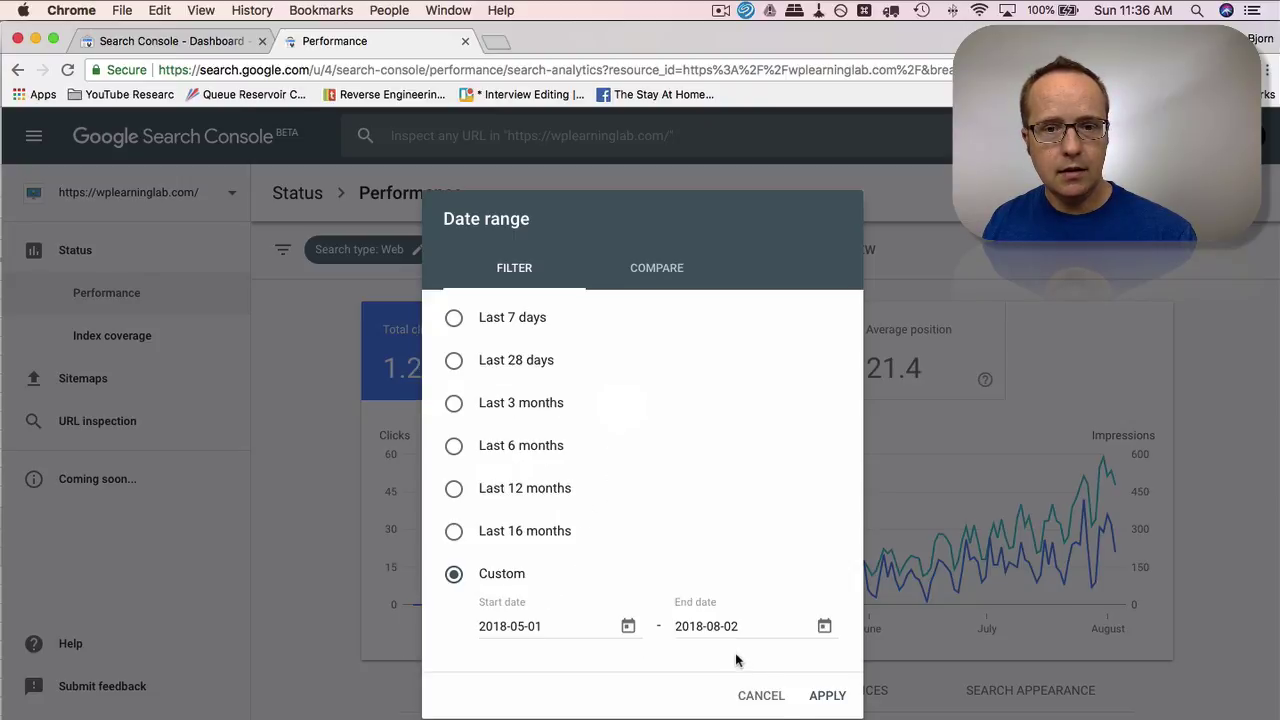
pyautogui.click(828, 695)
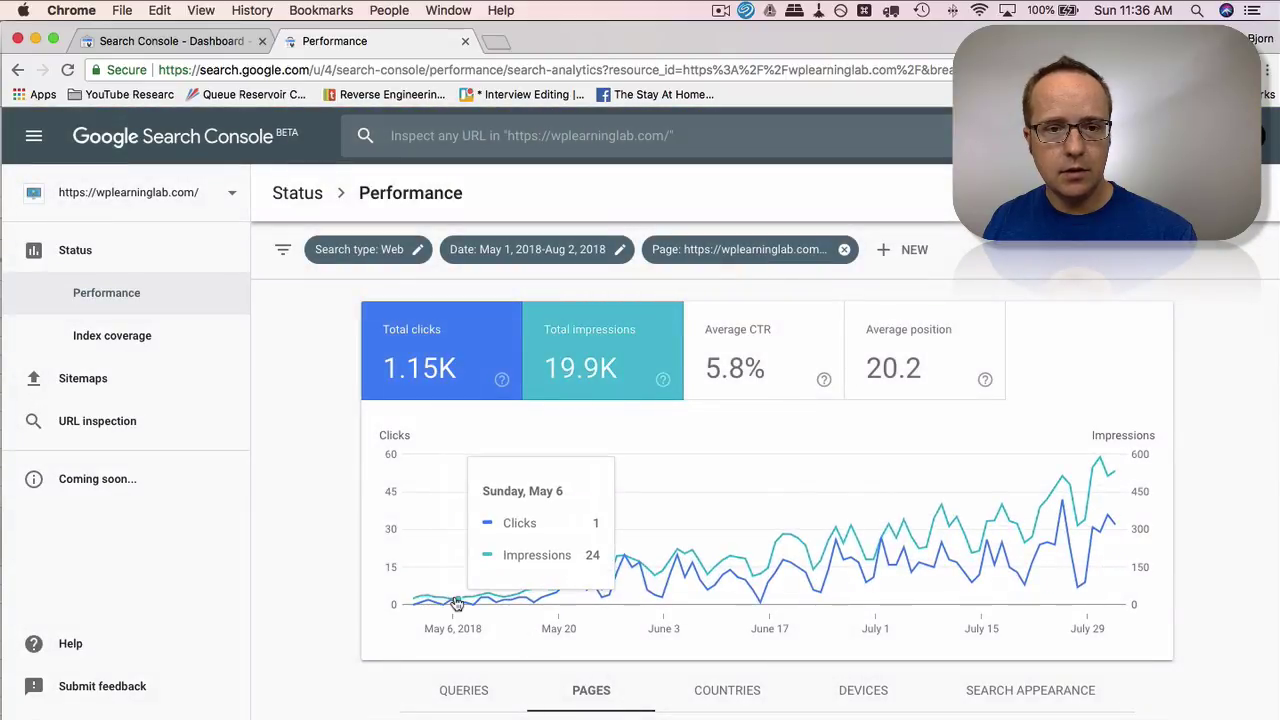
# Move the custom date range's start date back to April 1, 2018 and apply it
pyautogui.moveTo(418, 604)
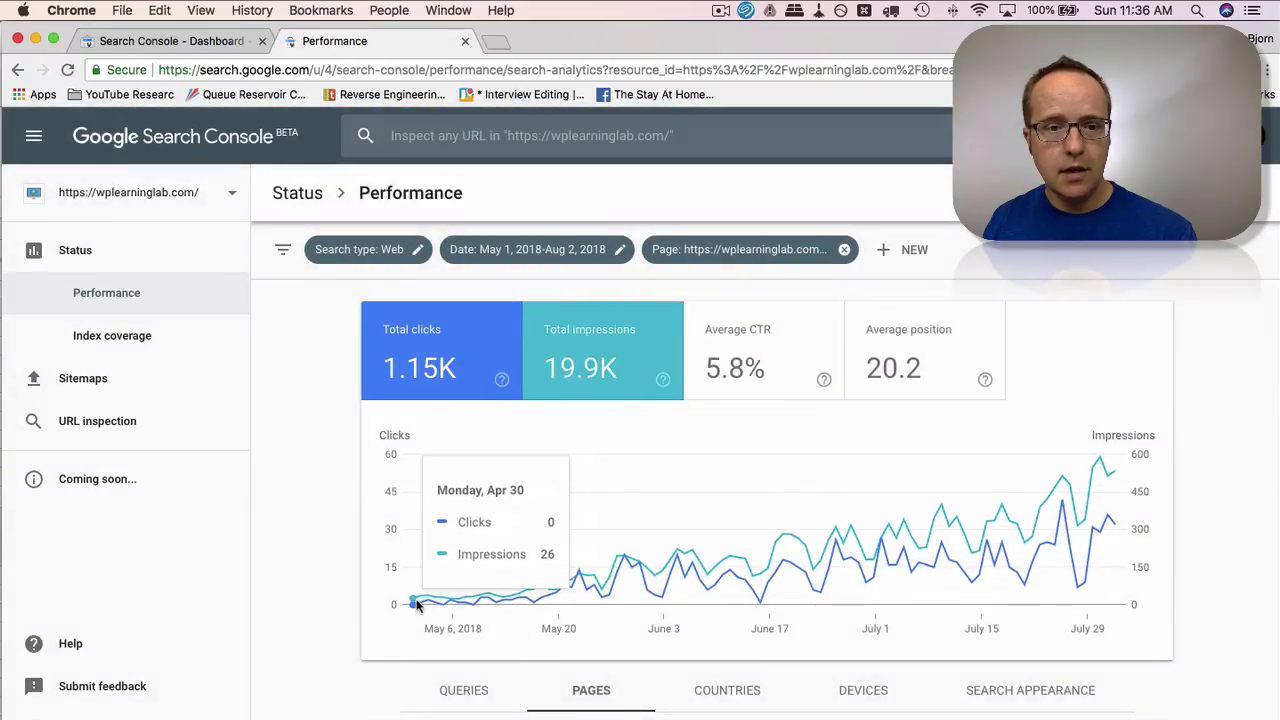
pyautogui.click(617, 251)
pyautogui.click(613, 624)
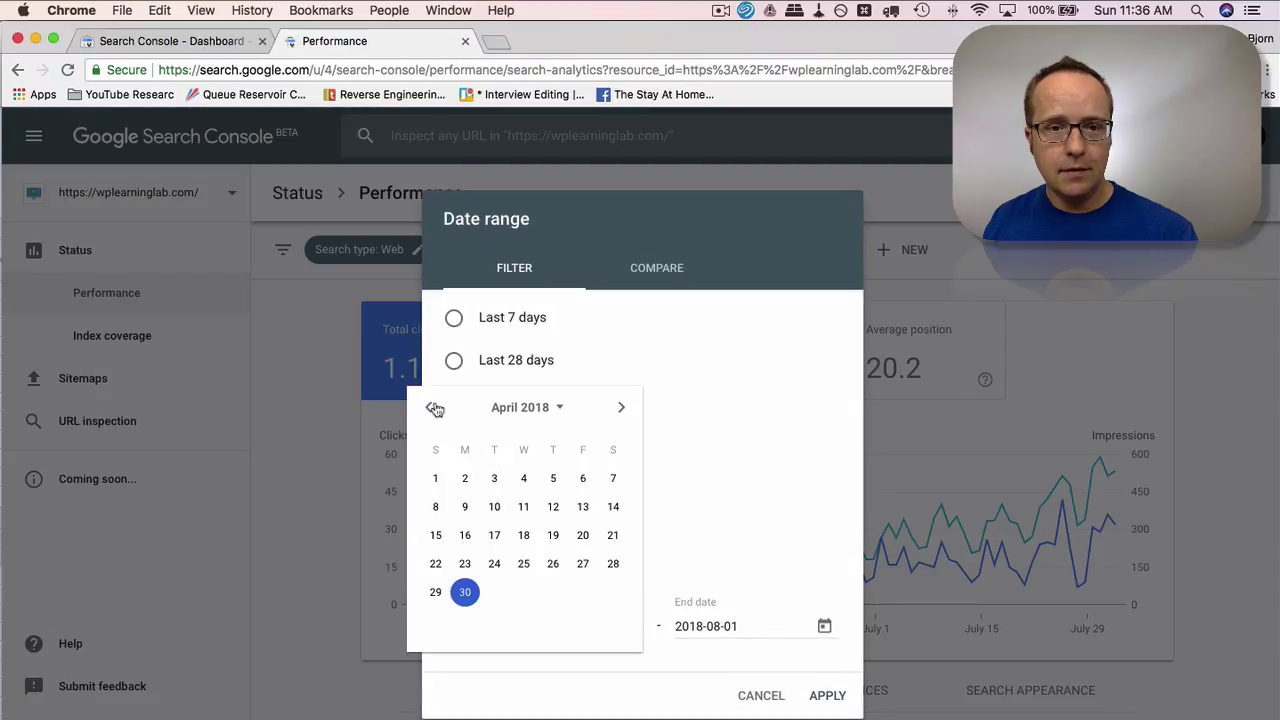
pyautogui.click(430, 479)
pyautogui.click(827, 695)
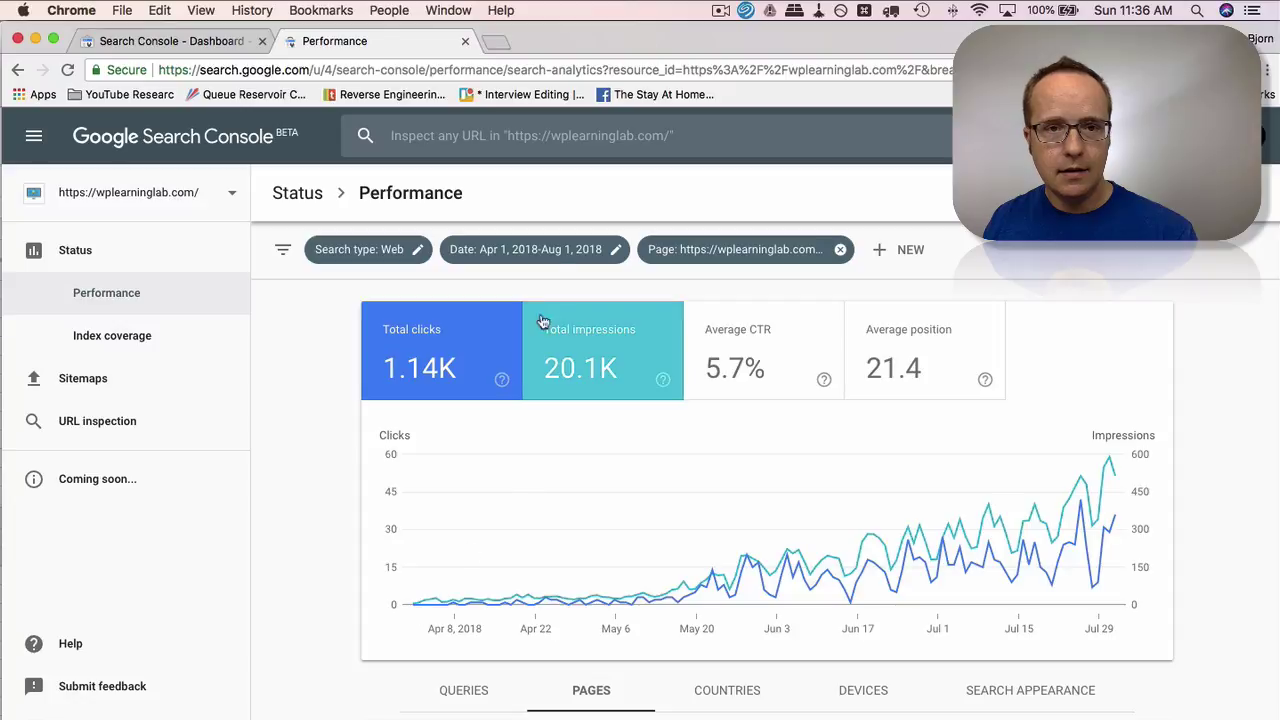
# Set the custom date range's start date to March 14, 2018 and apply it to the report
pyautogui.click(530, 250)
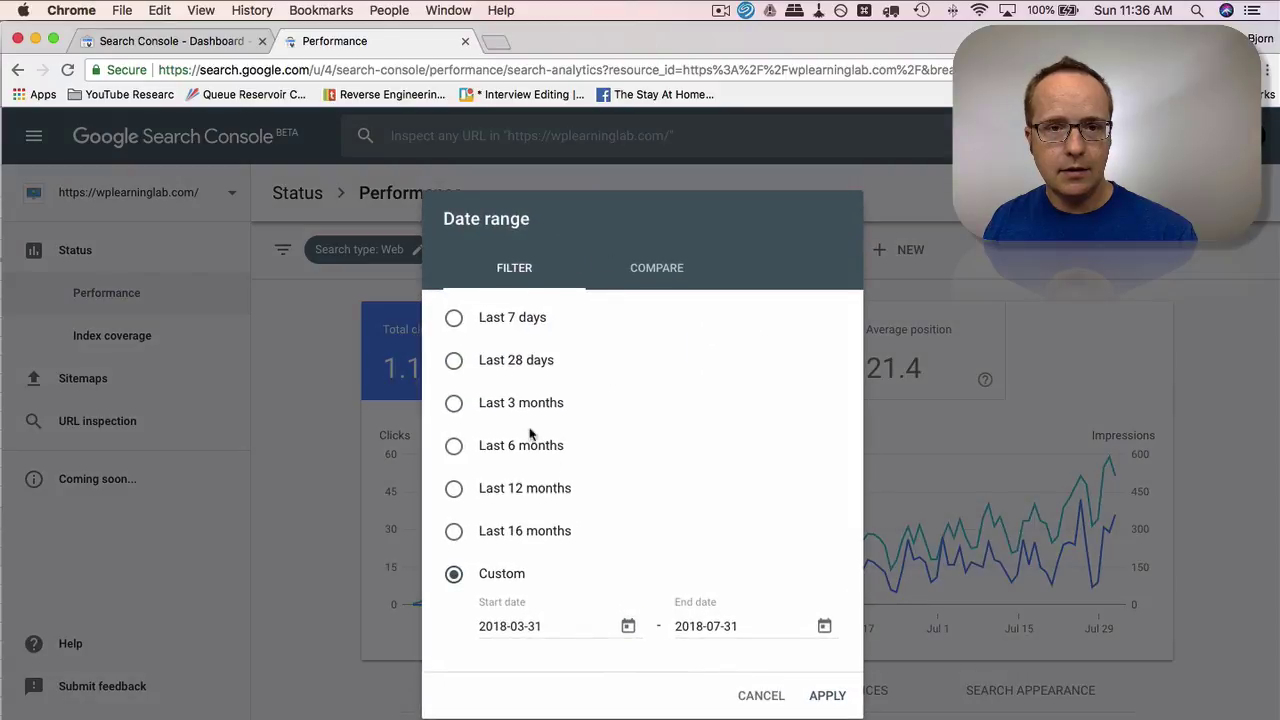
pyautogui.click(624, 628)
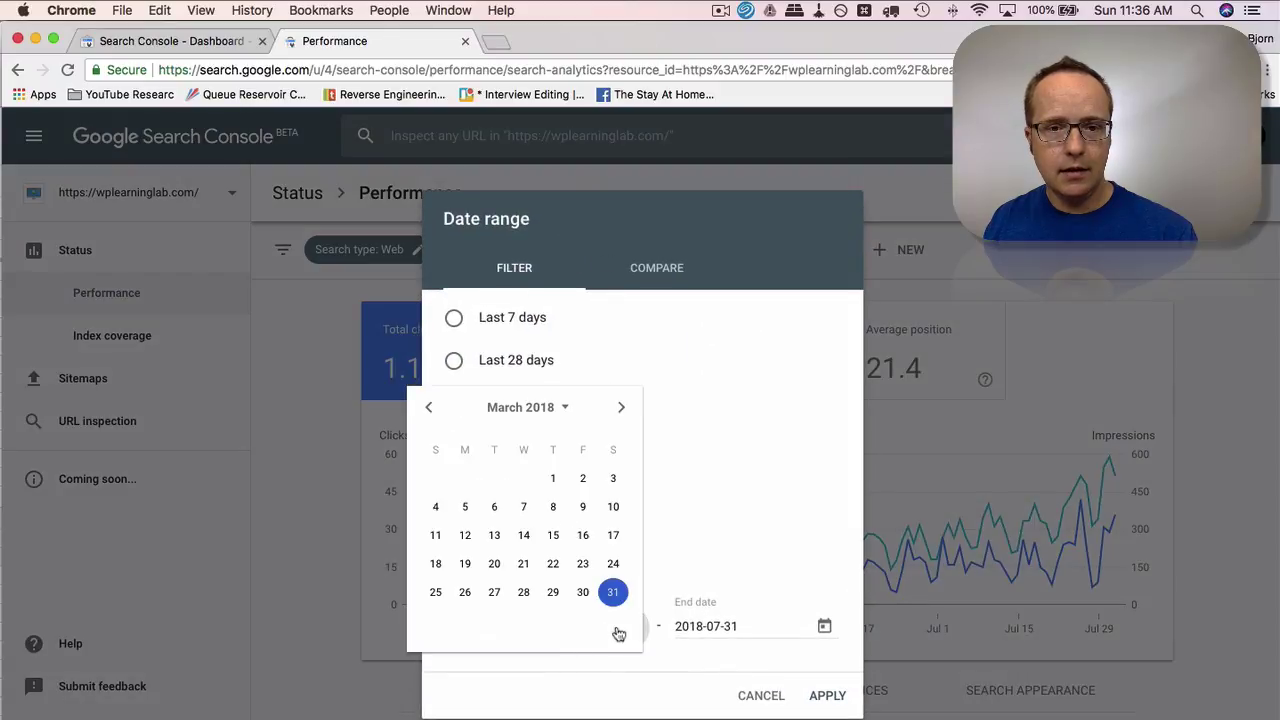
pyautogui.click(523, 535)
pyautogui.click(827, 695)
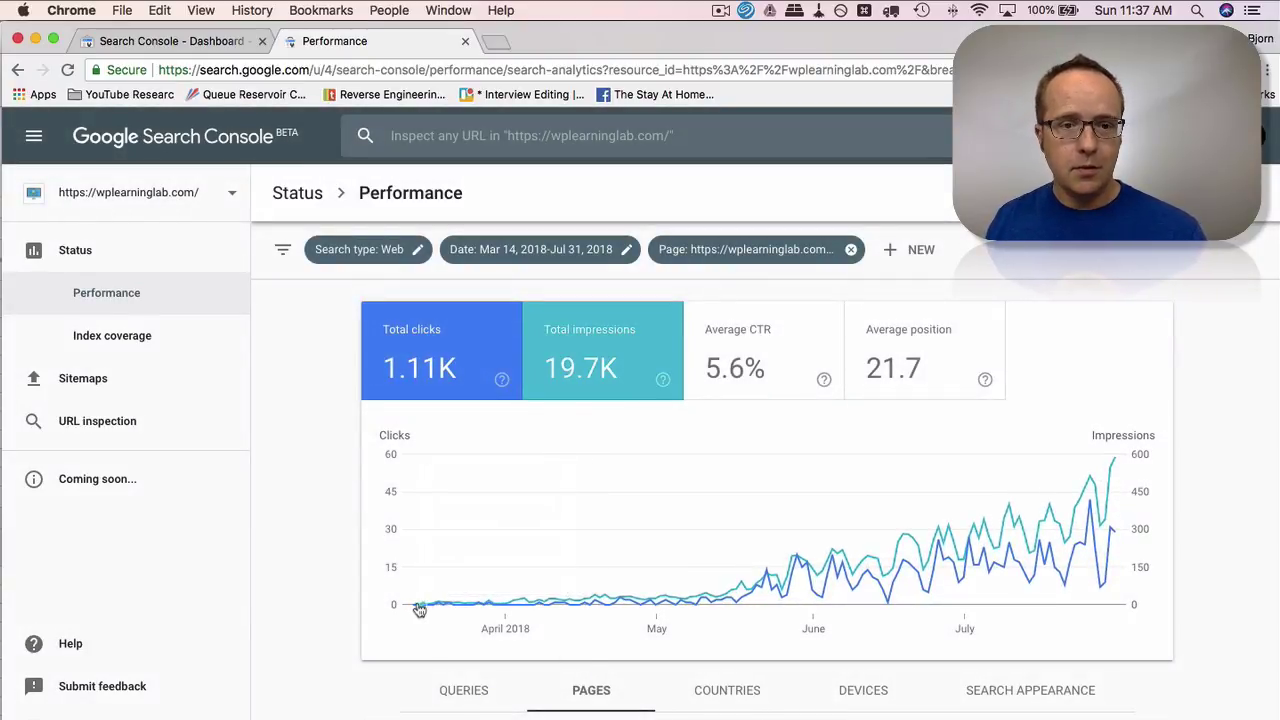
# Examine how the countdown-timer page's clicks and impressions develop over the selected period in the performance chart
pyautogui.moveTo(419, 610)
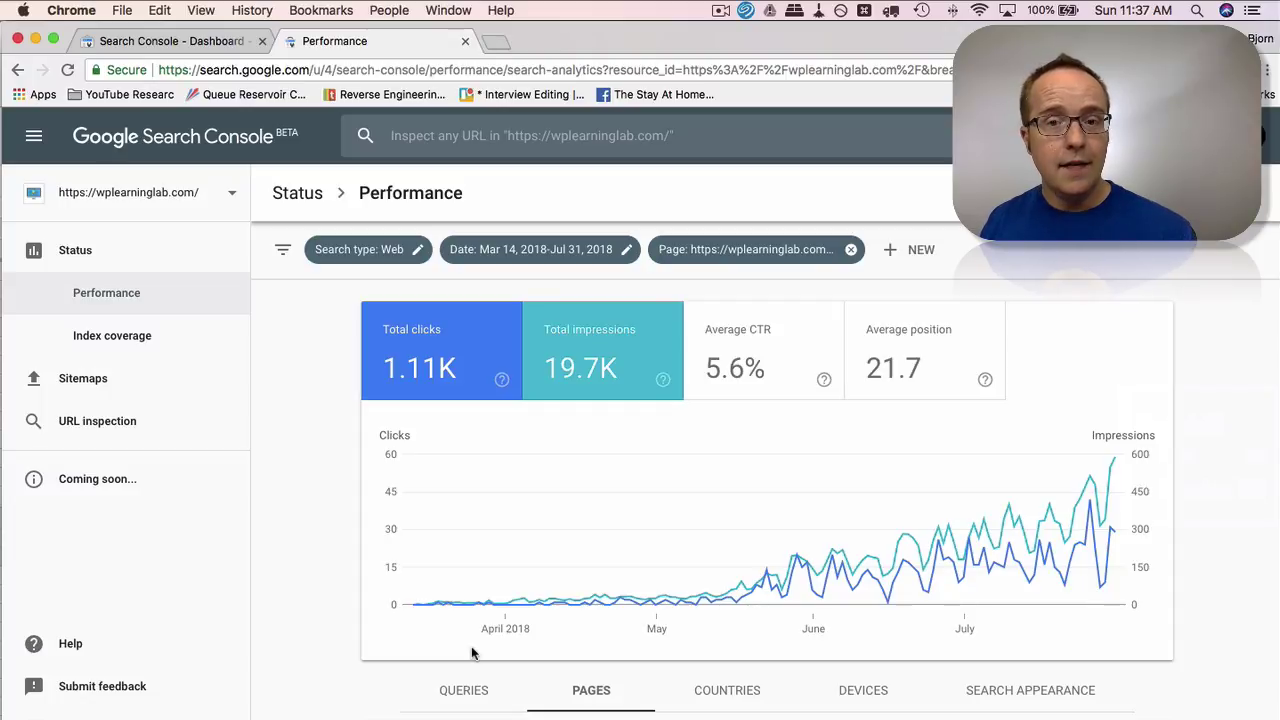
pyautogui.scroll(-2, 473, 653)
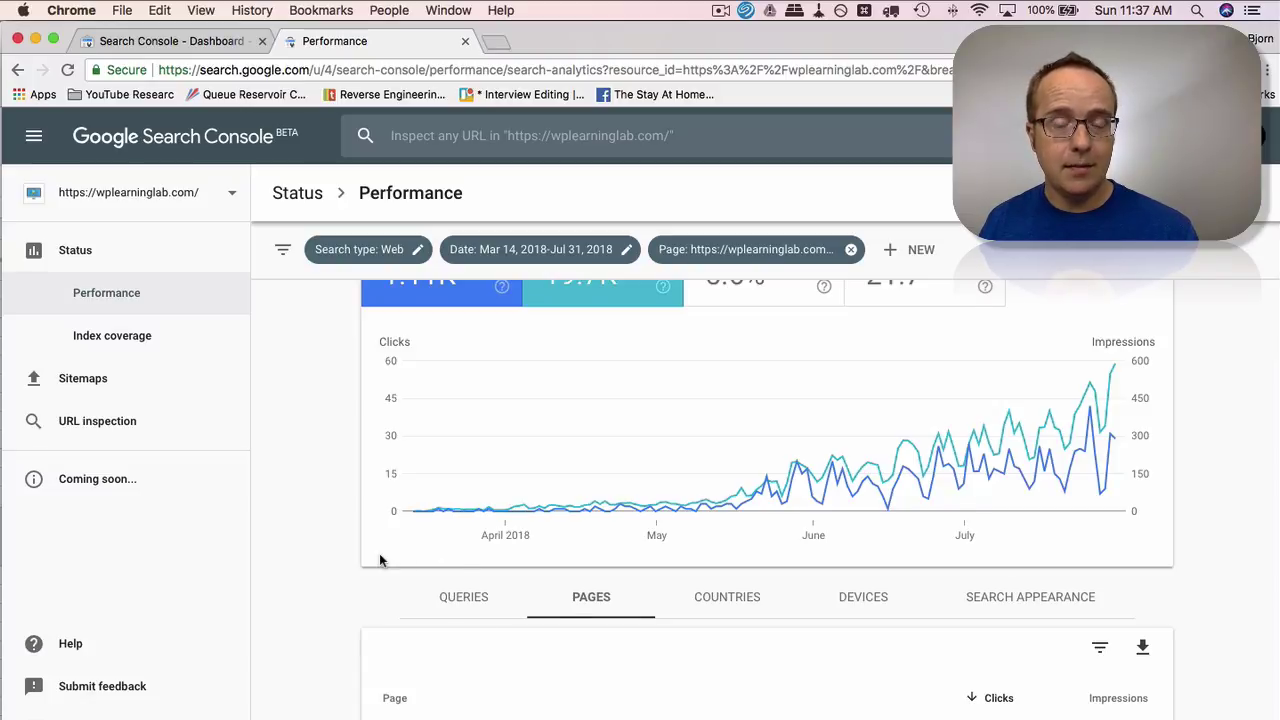
pyautogui.scroll(2, 379, 553)
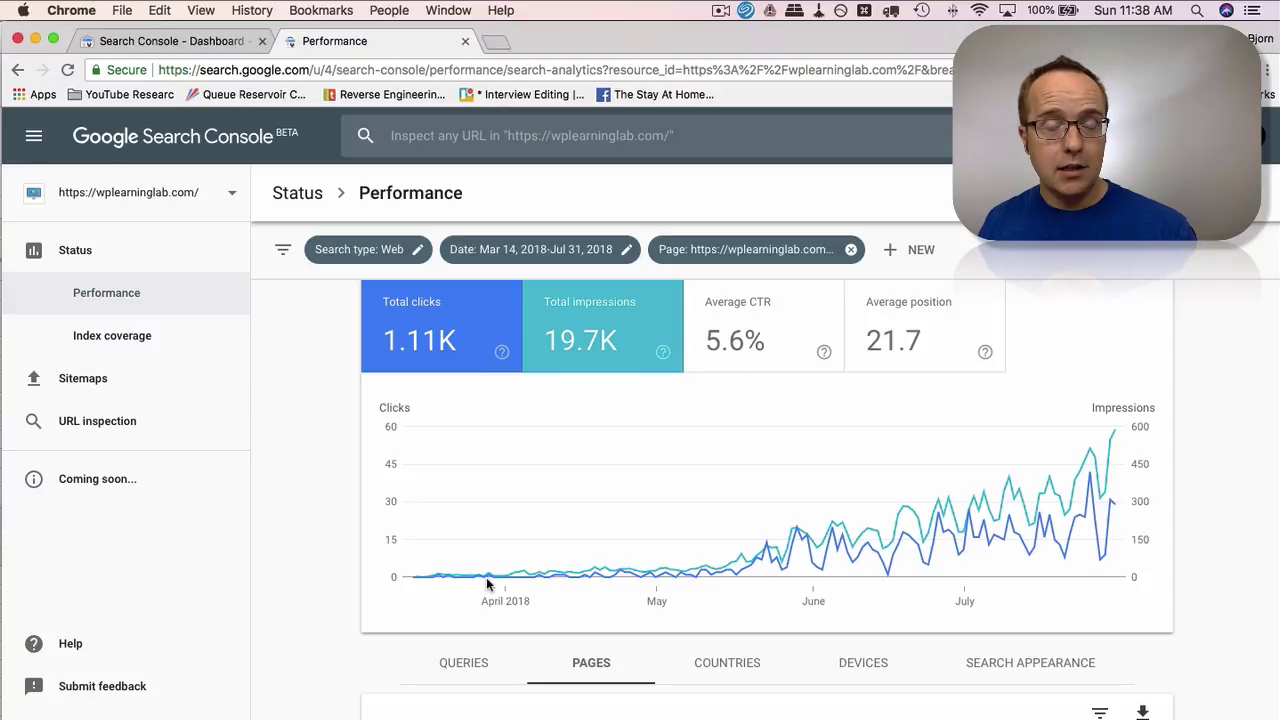
pyautogui.moveTo(418, 583)
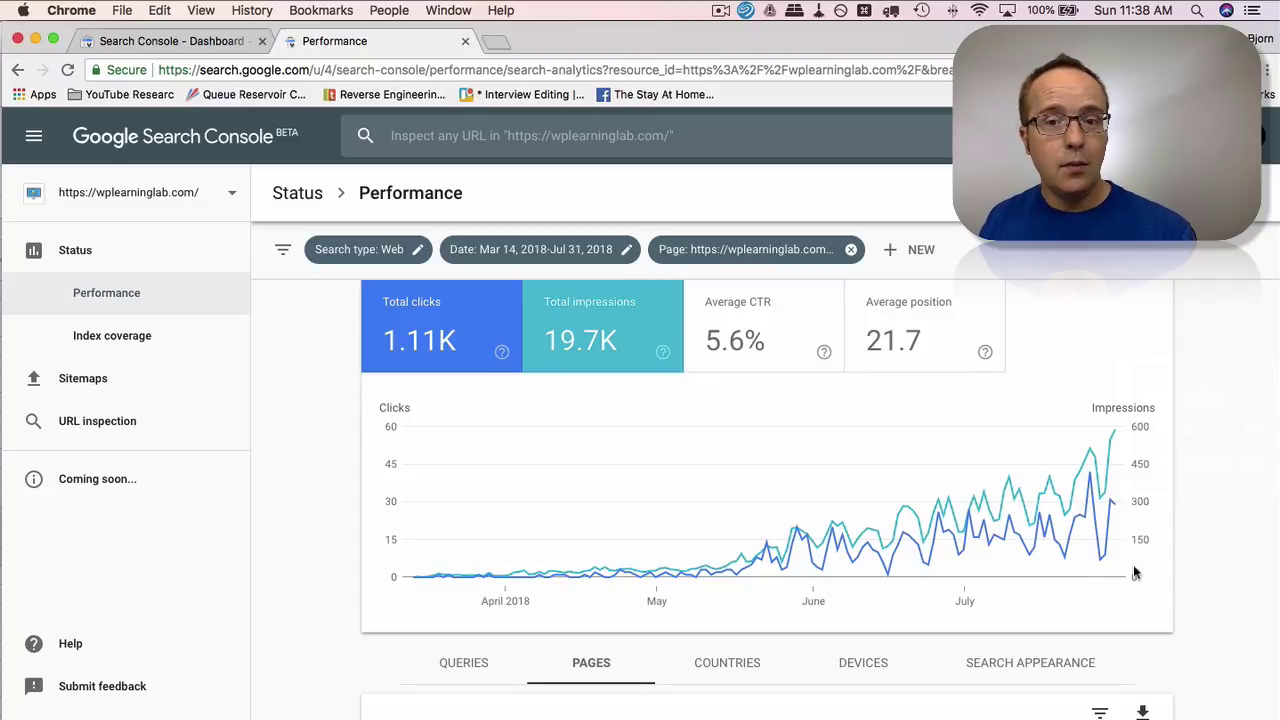
pyautogui.moveTo(774, 576)
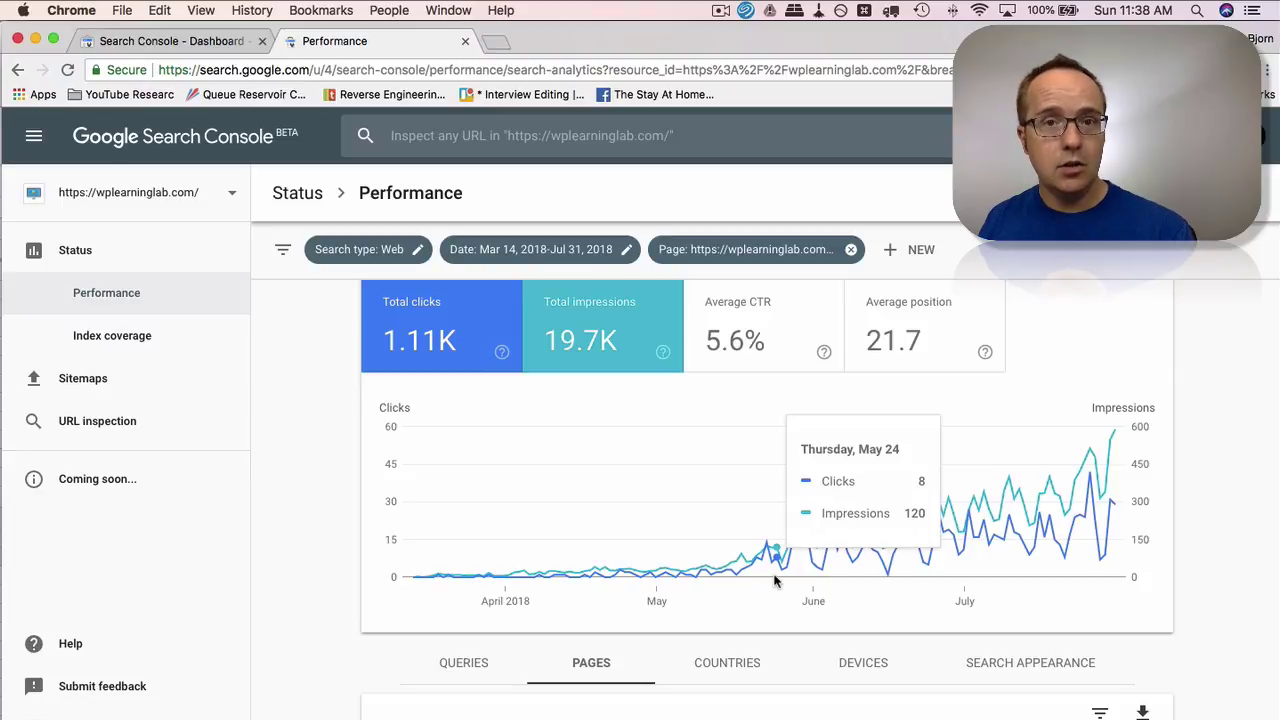
pyautogui.scroll(-2, 512, 583)
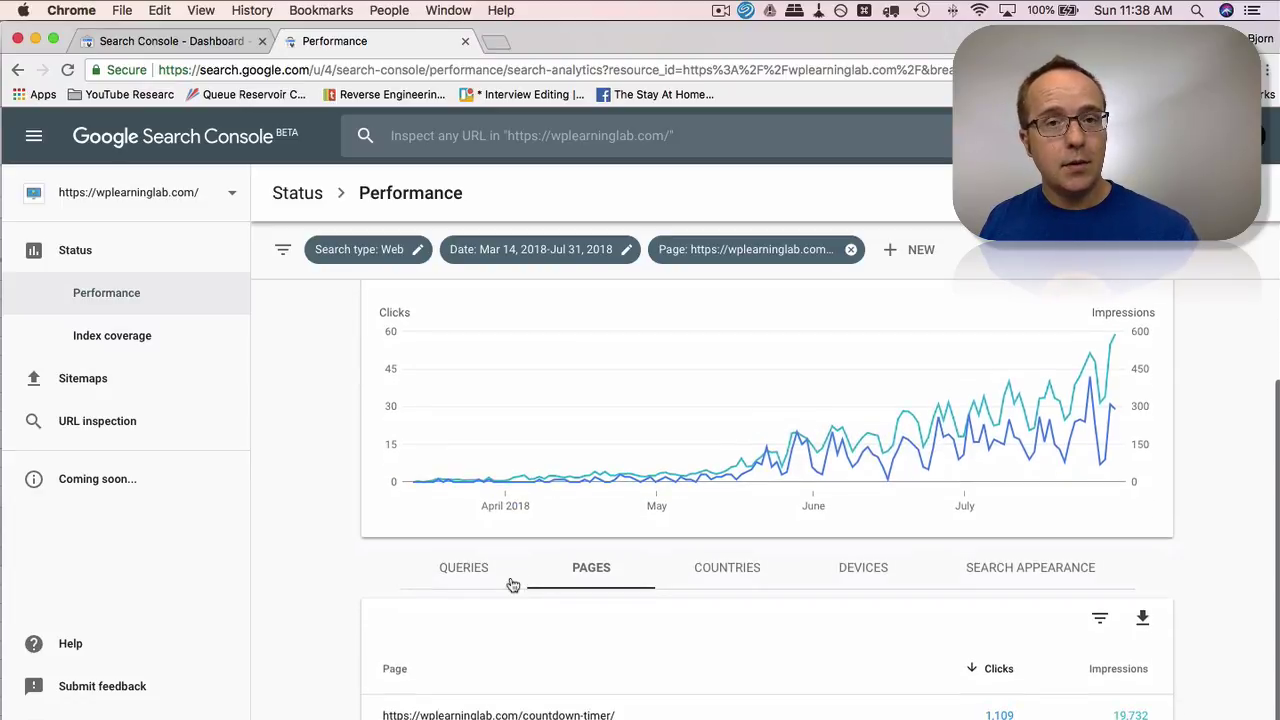
# Break the countdown-timer page's report down by search queries and highlight the row count below the table
pyautogui.scroll(-1, 512, 585)
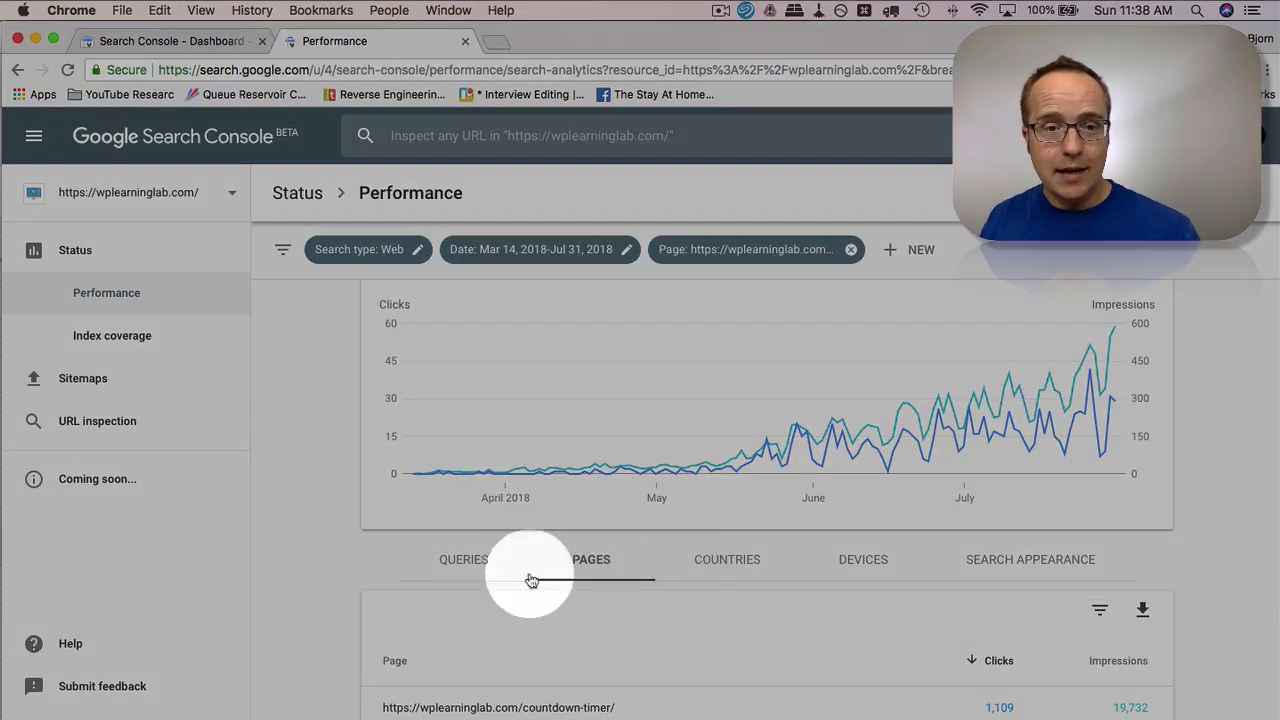
pyautogui.click(487, 566)
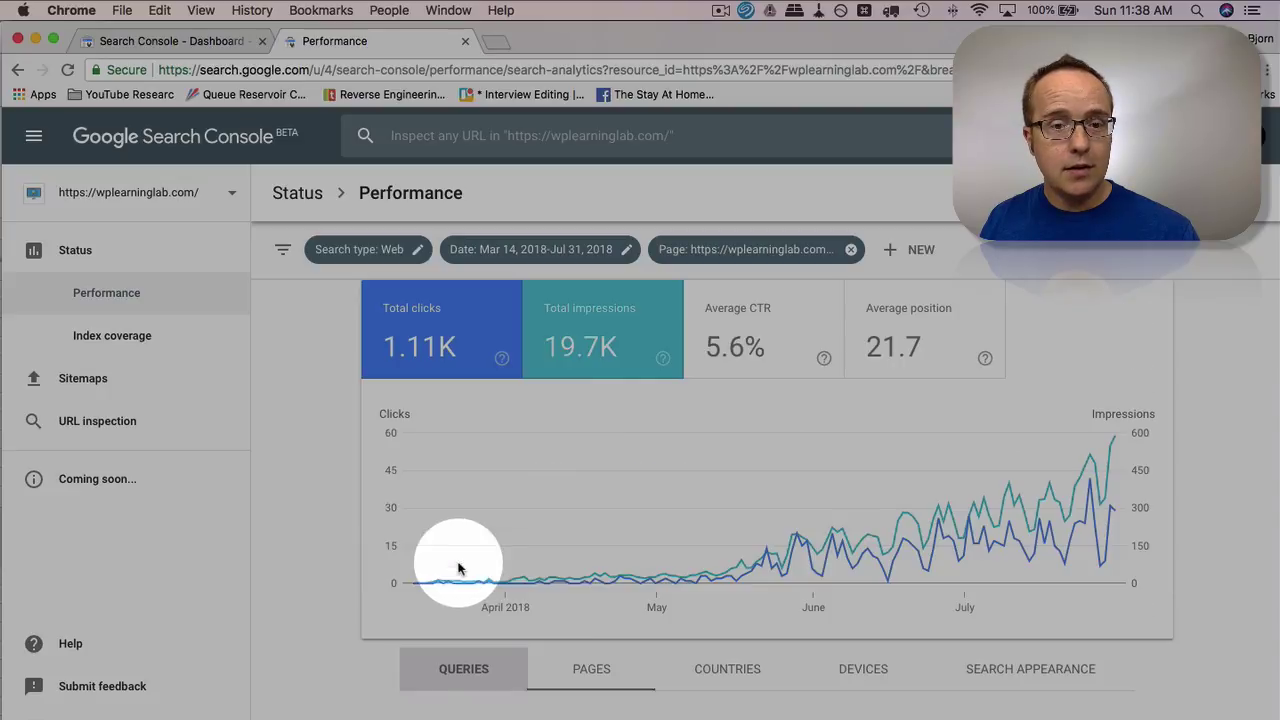
pyautogui.scroll(-5, 371, 532)
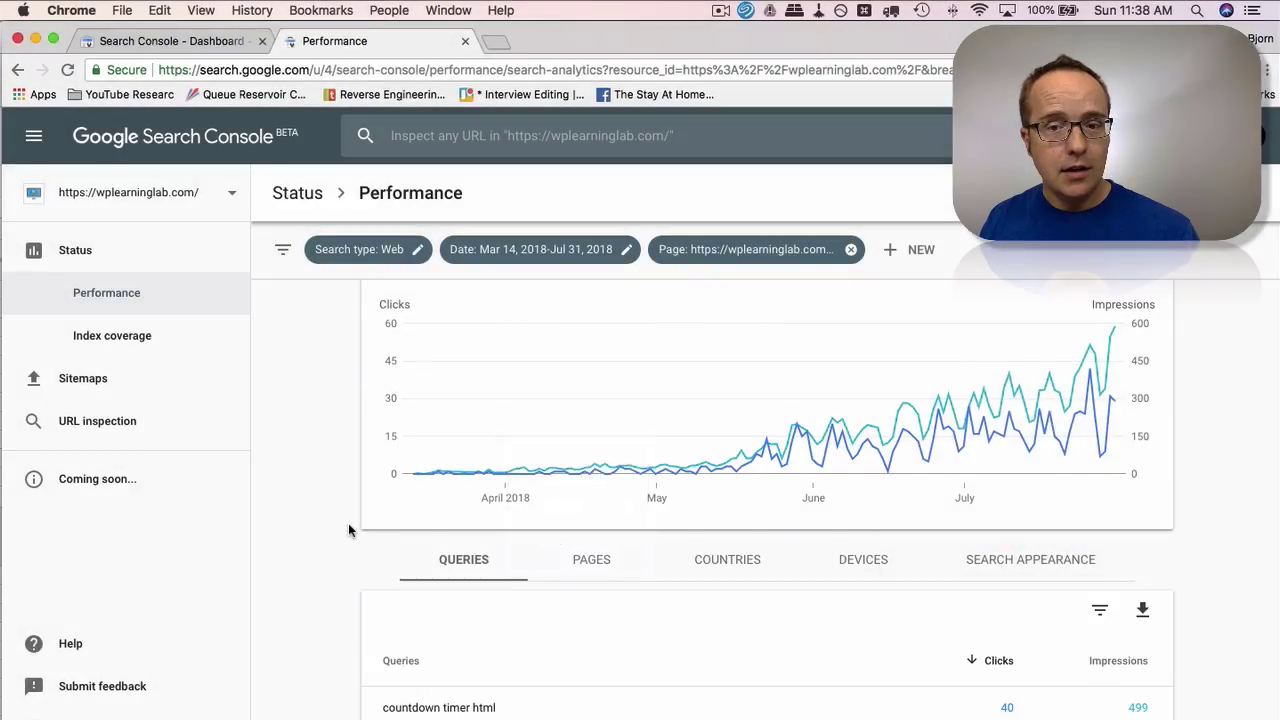
pyautogui.scroll(-3, 348, 530)
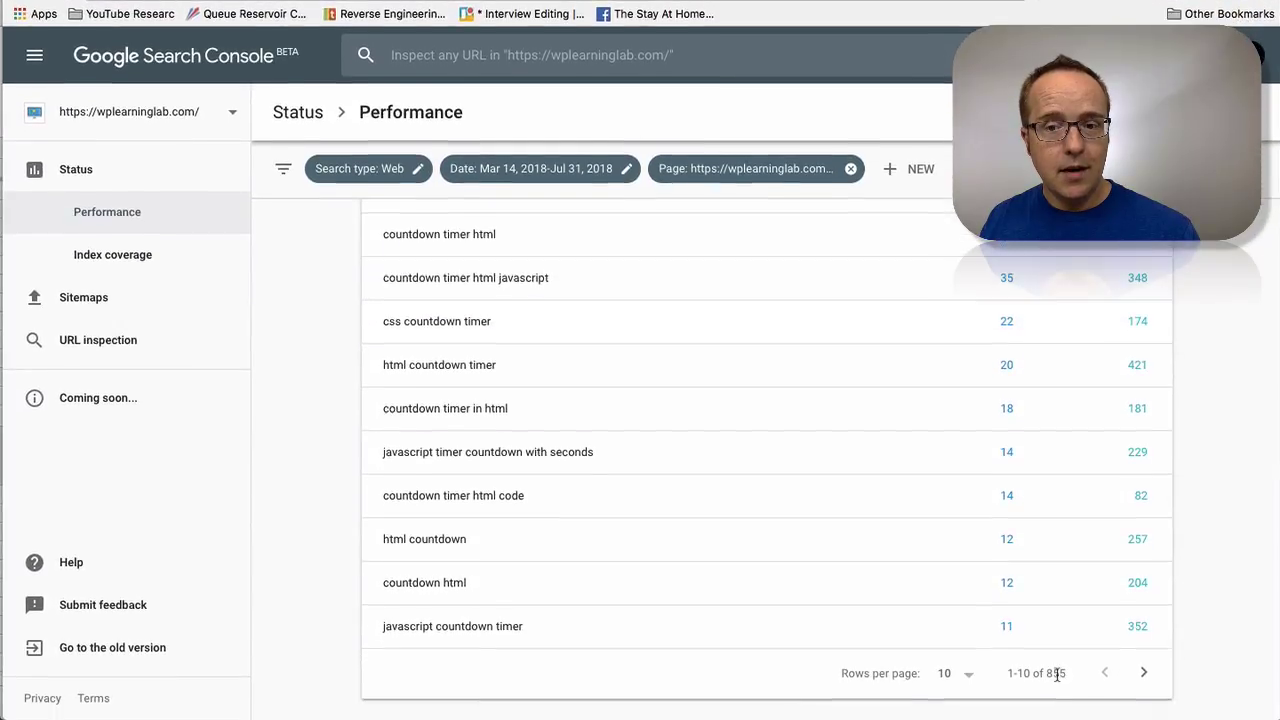
pyautogui.doubleClick(1077, 719)
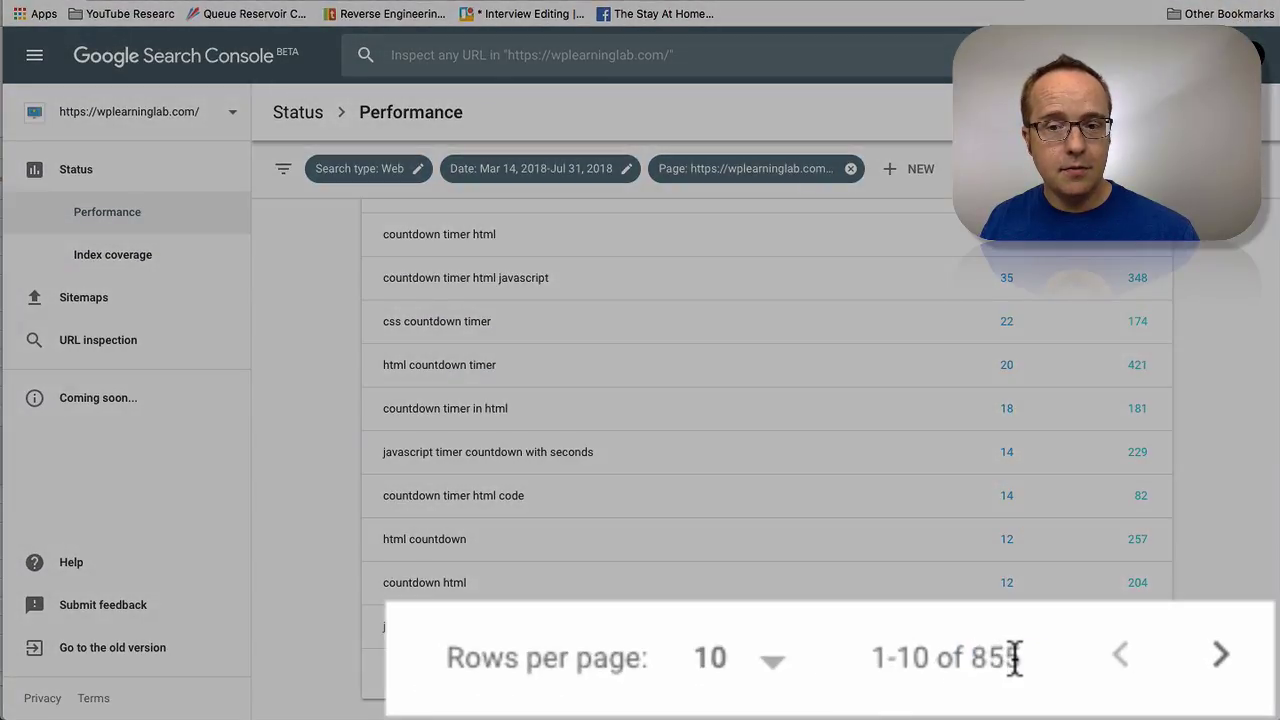
pyautogui.moveTo(1014, 666); pyautogui.dragTo(872, 665)
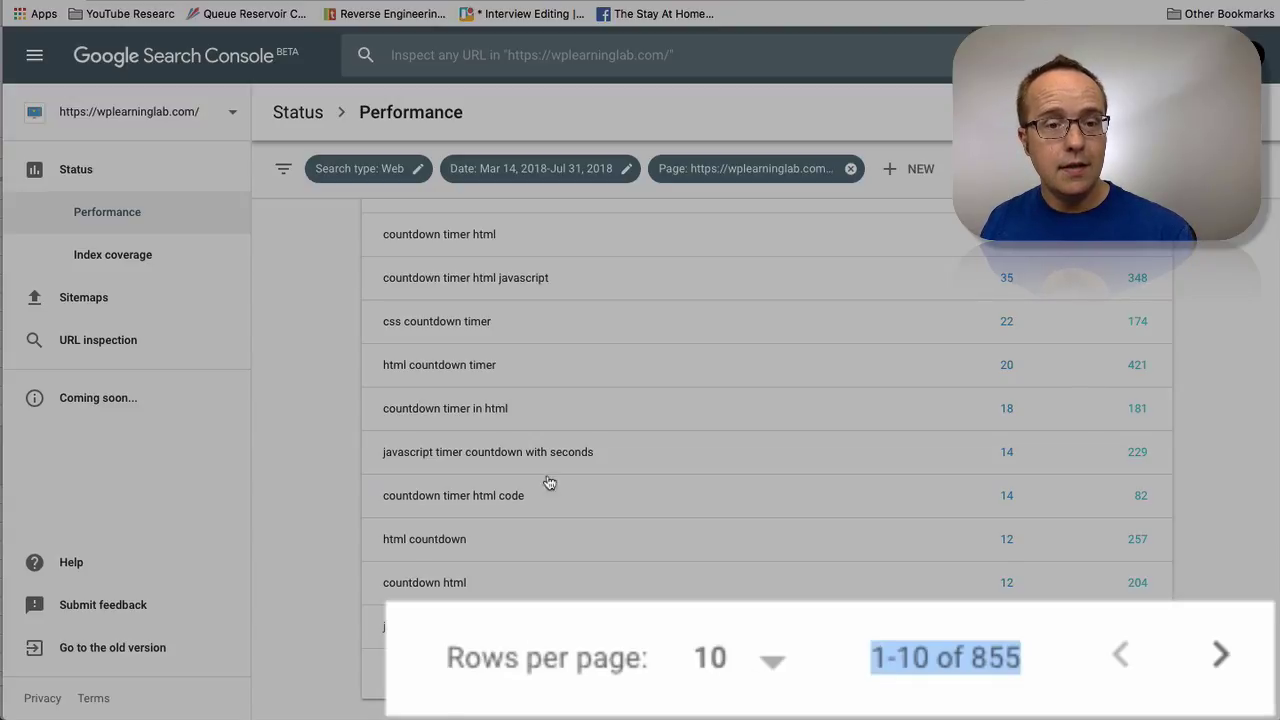
# Review the top queries and set the queries table to 500 rows per page
pyautogui.scroll(2, 640, 594)
pyautogui.scroll(1, 641, 594)
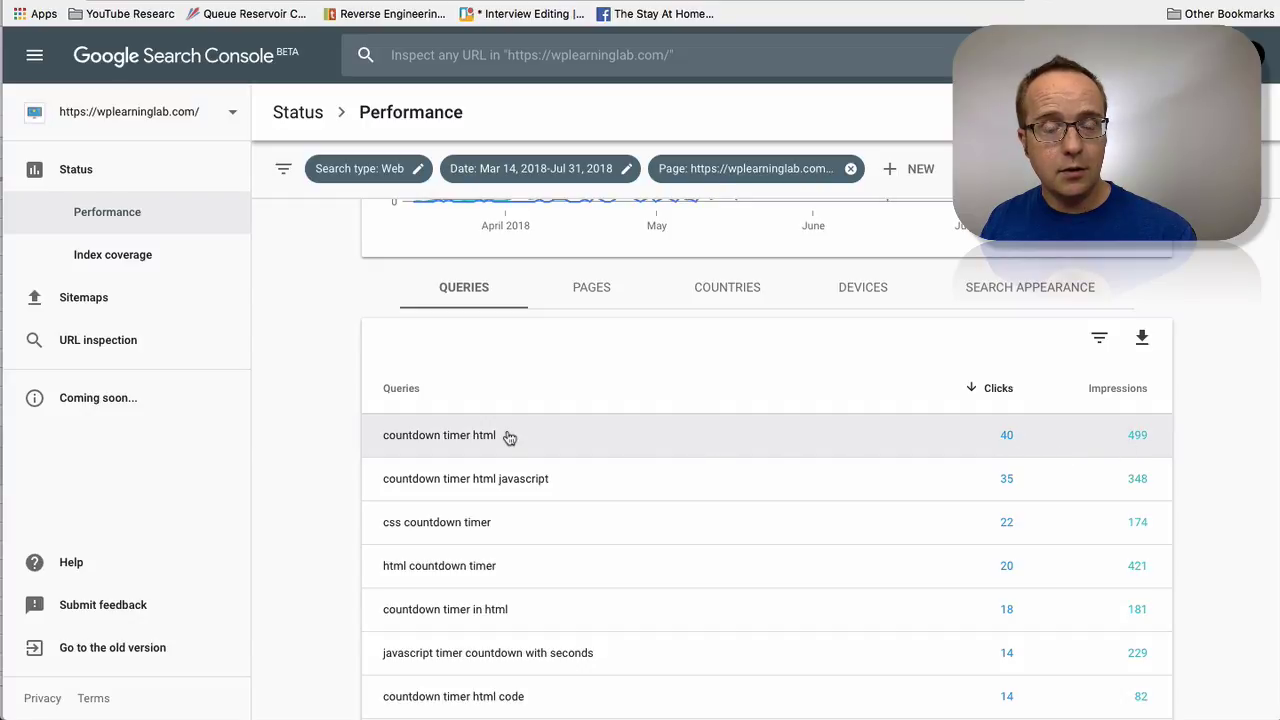
pyautogui.scroll(-2, 508, 443)
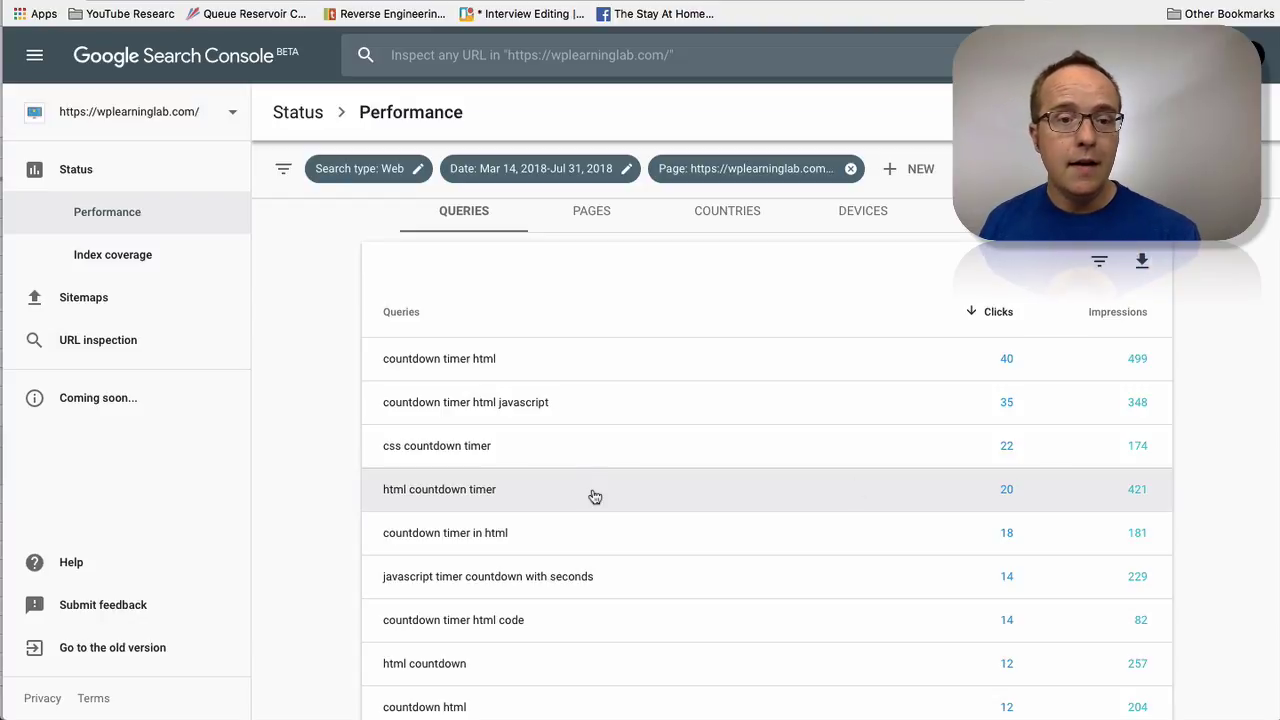
pyautogui.scroll(-3, 594, 497)
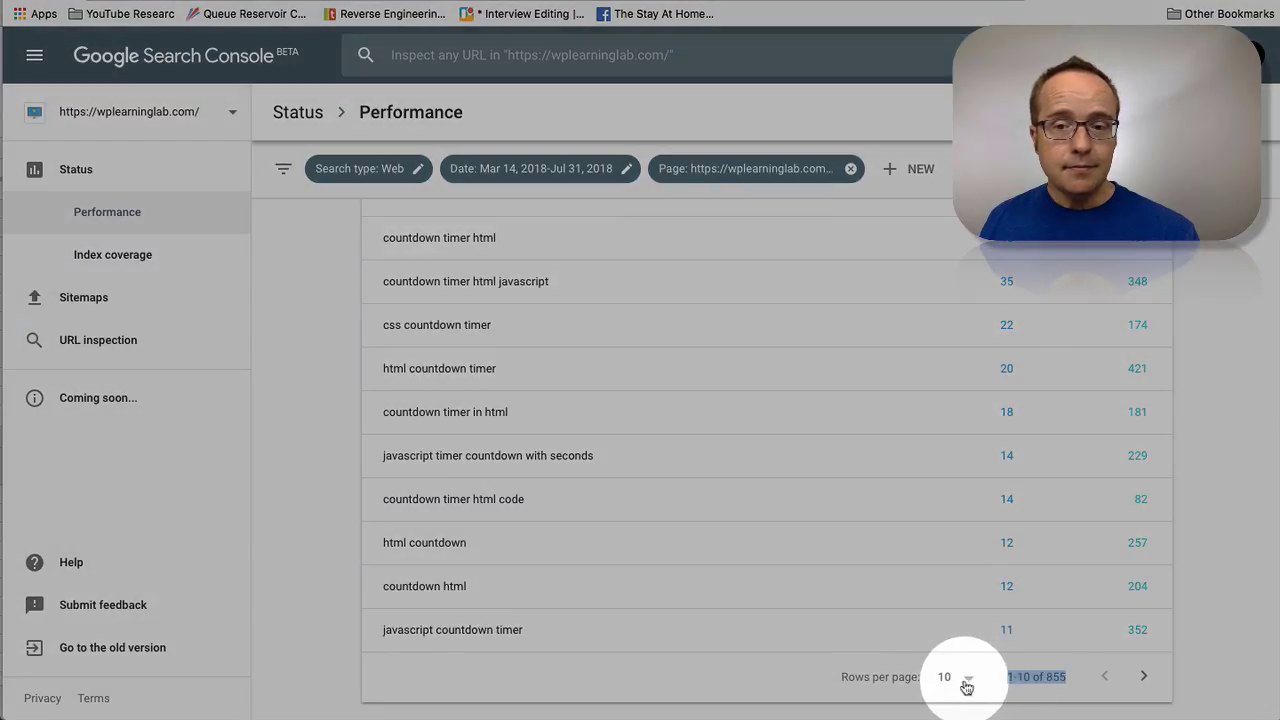
pyautogui.click(962, 677)
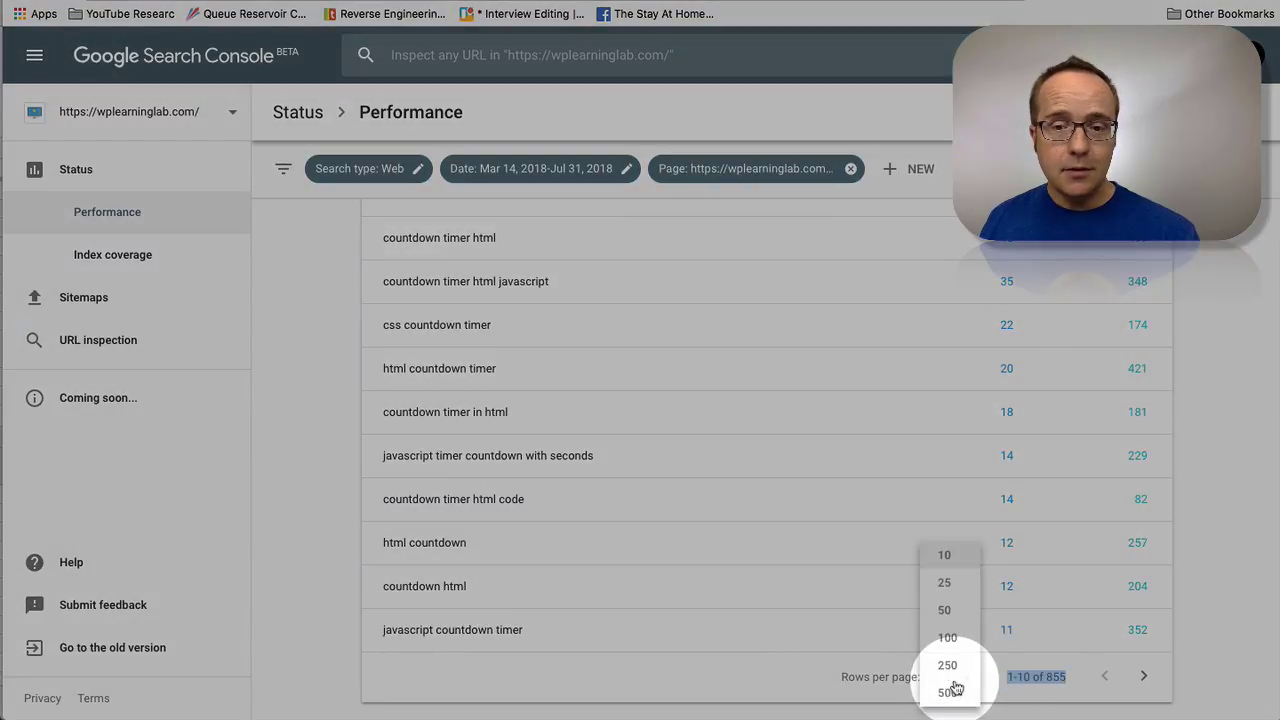
pyautogui.click(955, 700)
# Examine the expanded list of queries for the countdown-timer page, comparing clicks and impressions down to those without clicks
pyautogui.scroll(-8, 343, 540)
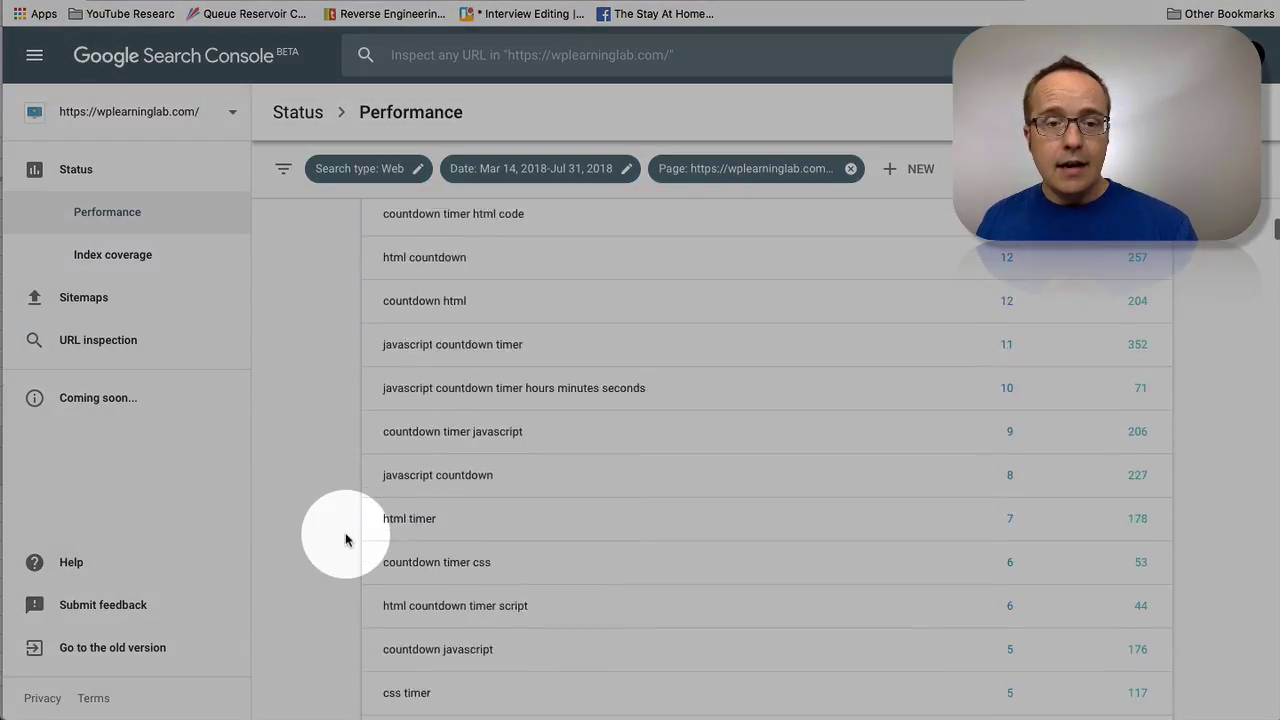
pyautogui.scroll(-8, 441, 518)
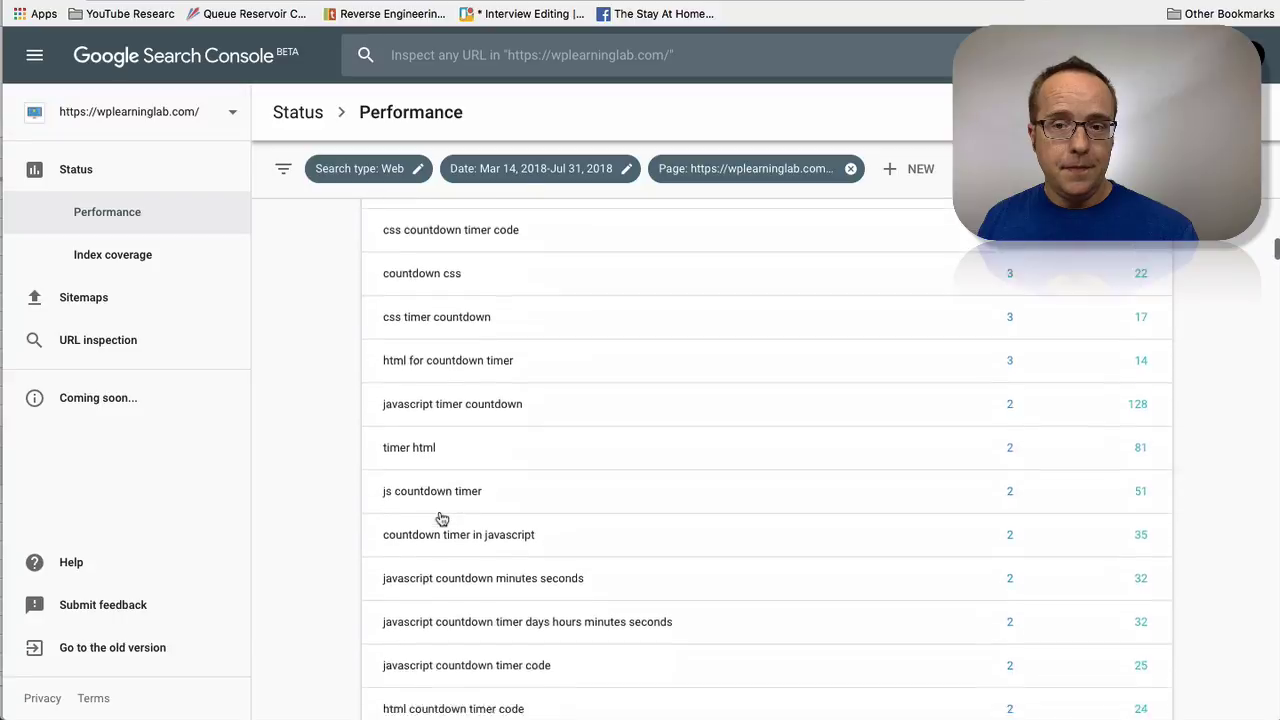
pyautogui.scroll(-2, 441, 518)
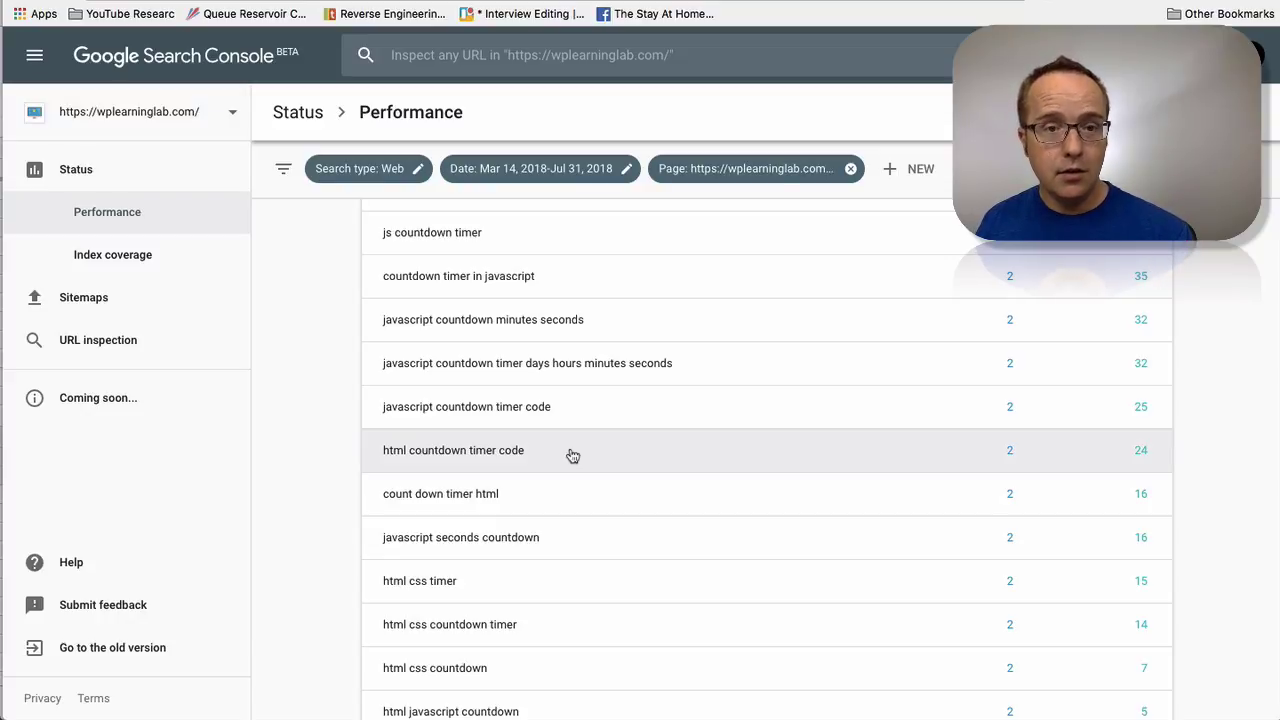
pyautogui.scroll(-5, 572, 455)
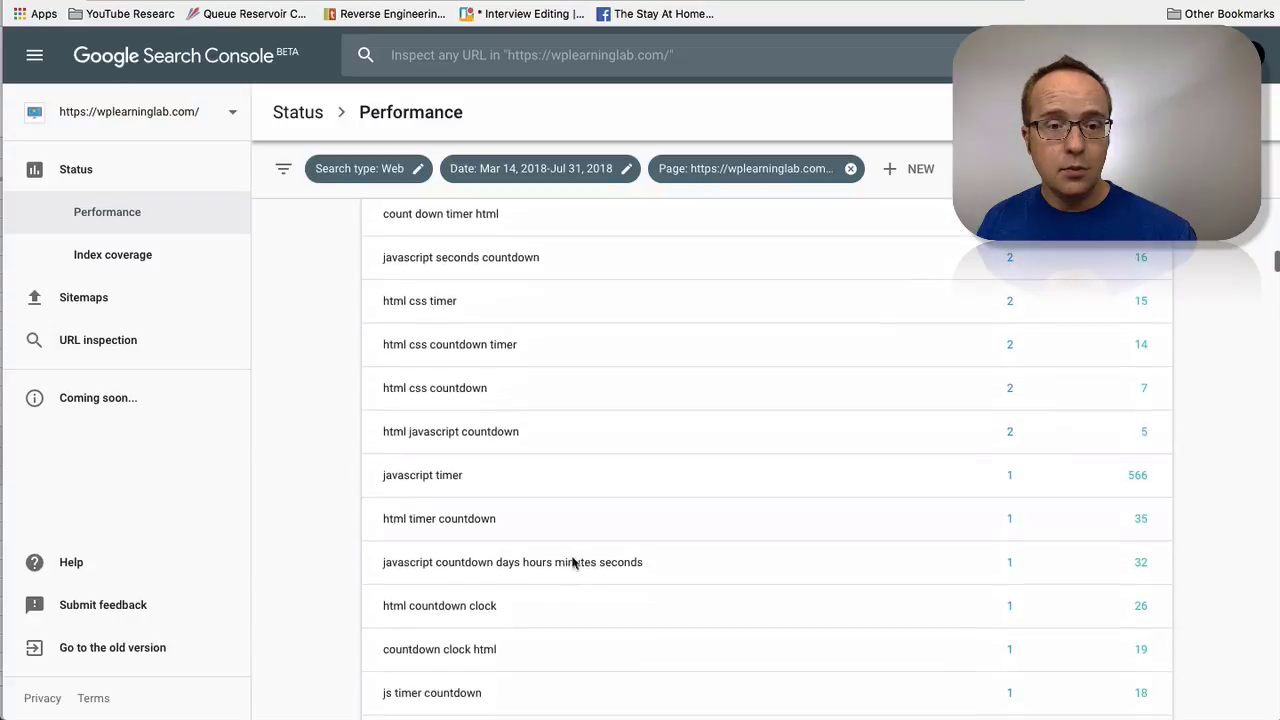
pyautogui.scroll(-2, 543, 582)
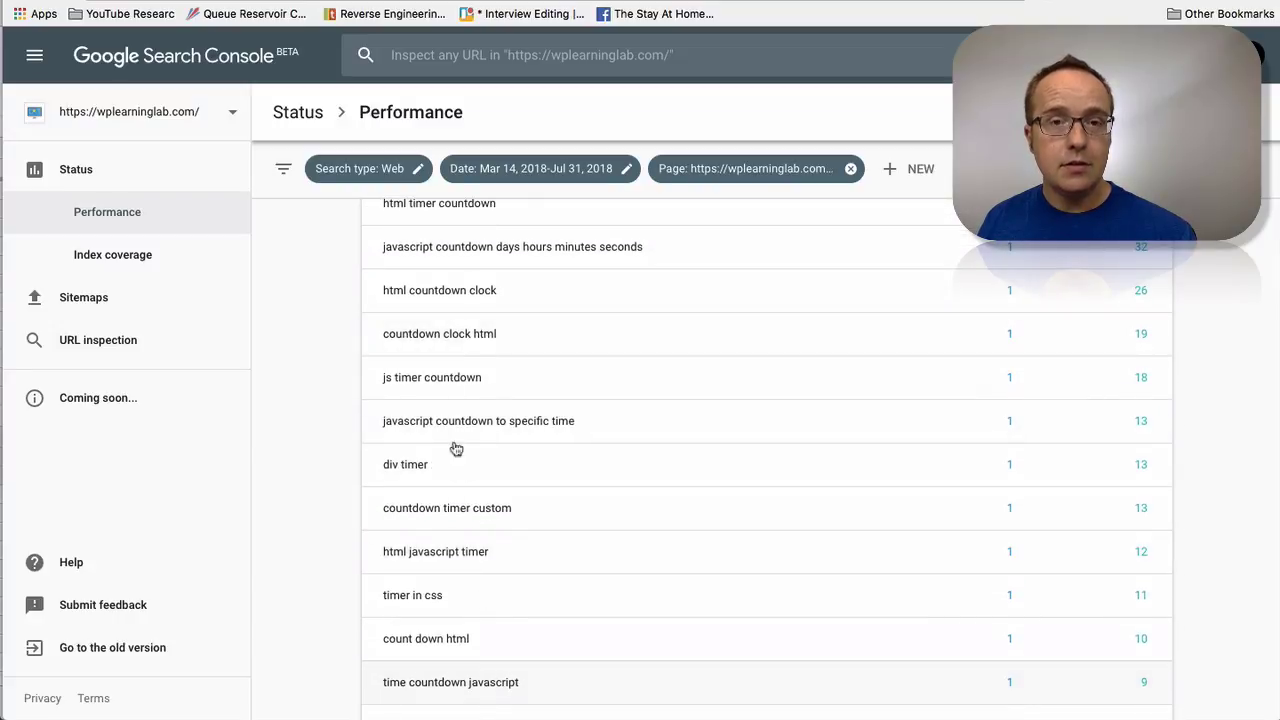
pyautogui.scroll(-10, 534, 366)
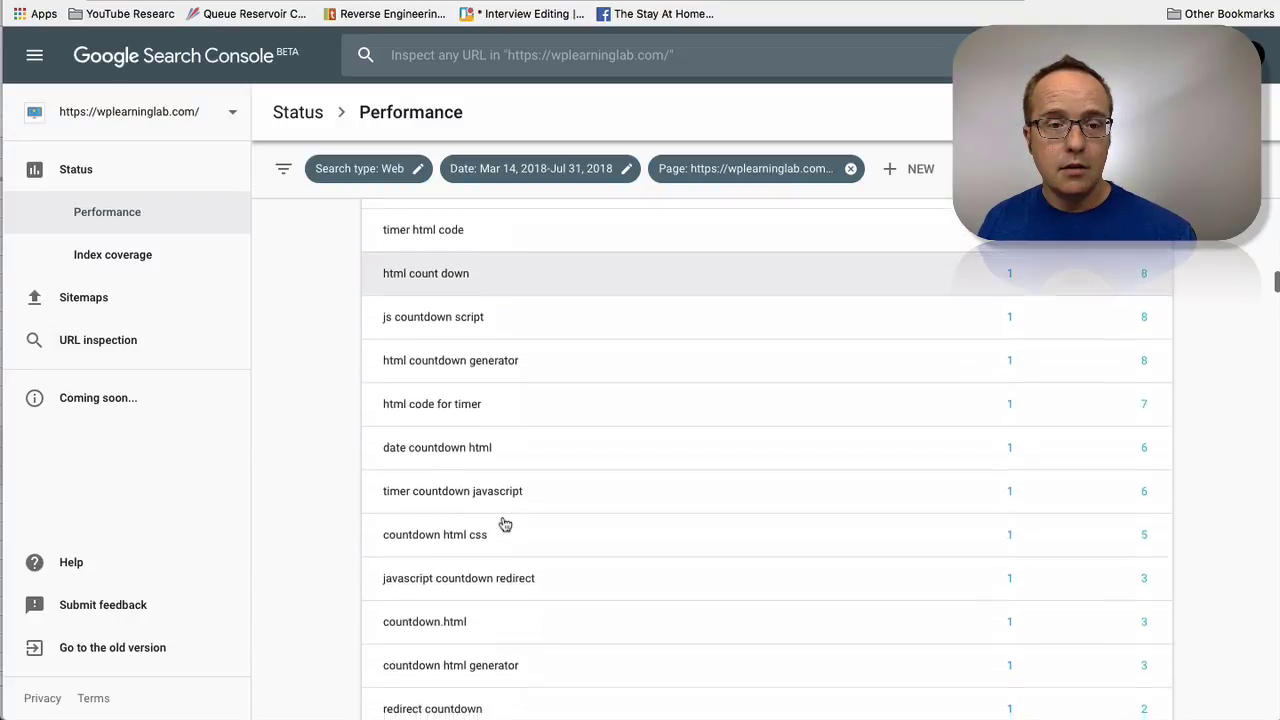
pyautogui.scroll(-3, 505, 524)
pyautogui.scroll(6, 505, 524)
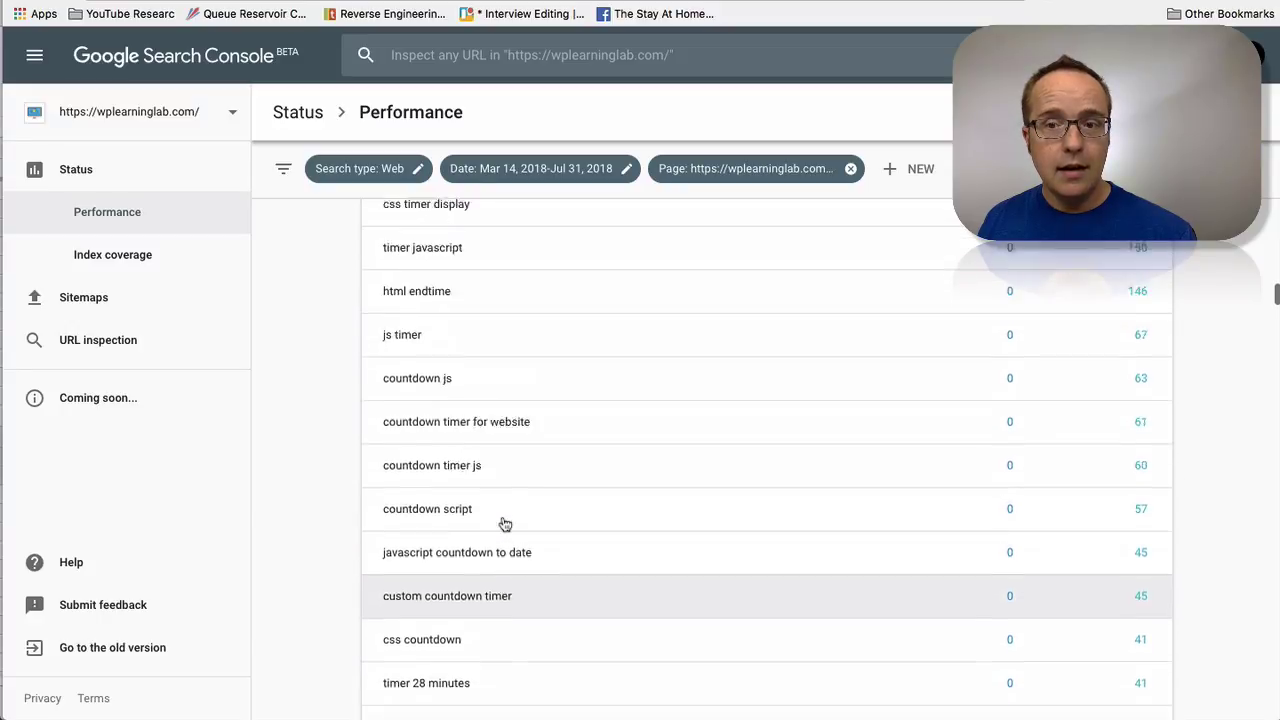
pyautogui.scroll(20, 505, 524)
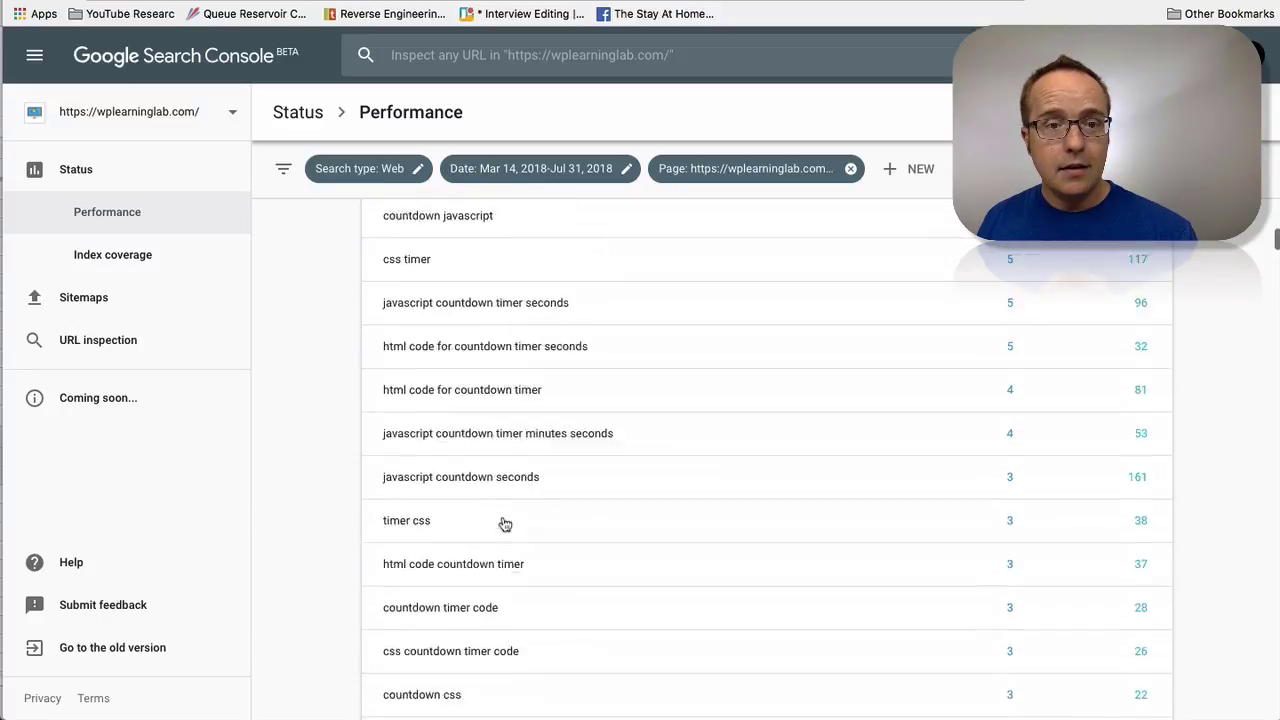
pyautogui.scroll(3, 505, 524)
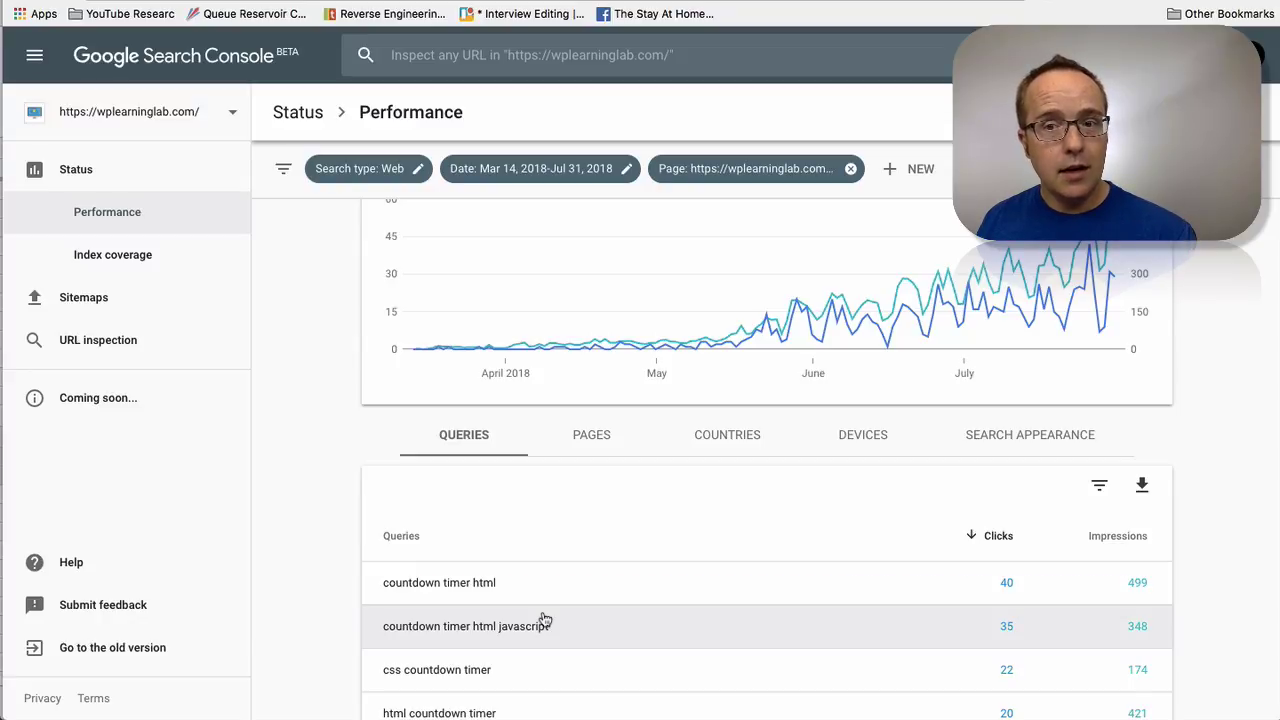
# Copy the query "javascript countdown timer" from the table and search Google for it in a new browser tab
pyautogui.scroll(-1, 545, 620)
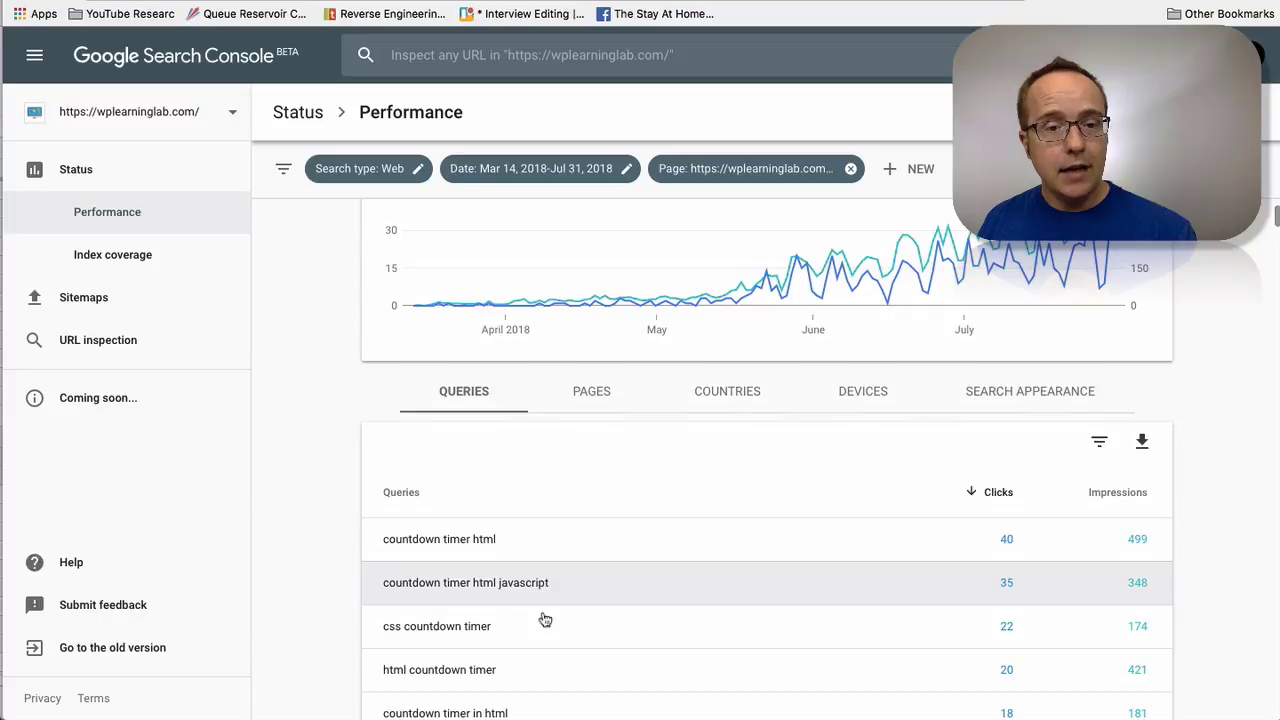
pyautogui.scroll(-10, 545, 620)
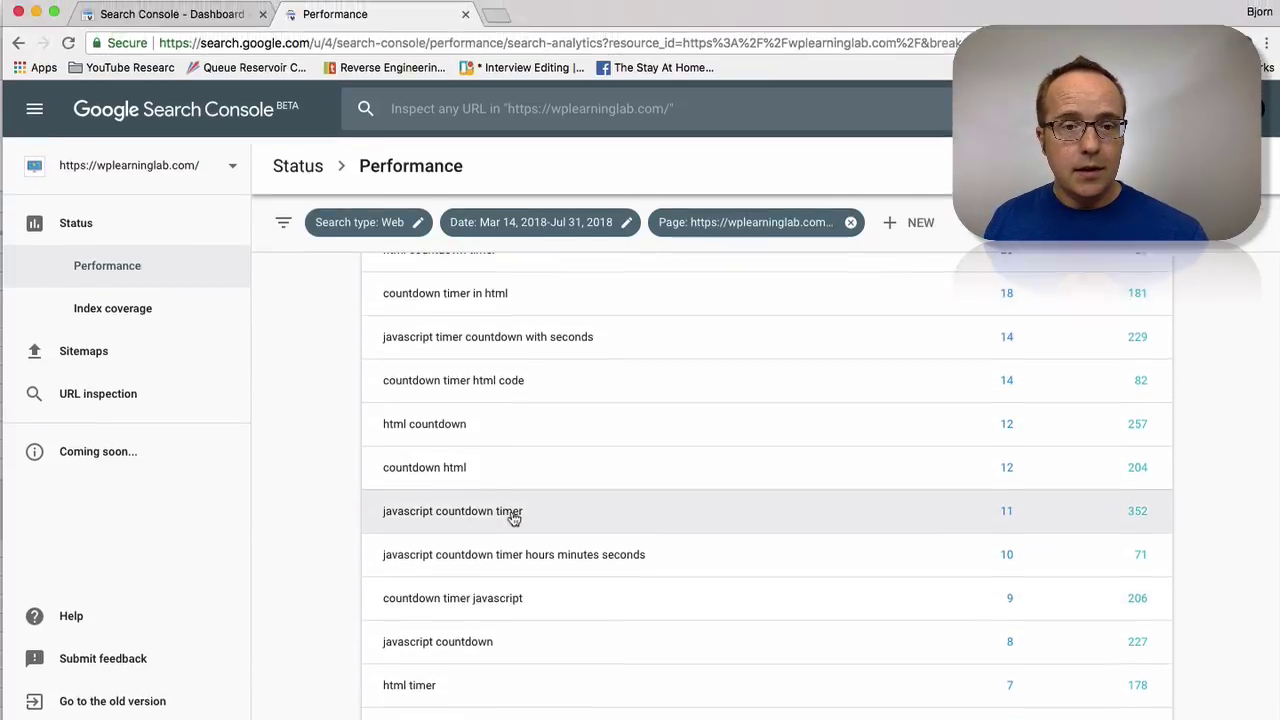
pyautogui.moveTo(514, 457); pyautogui.dragTo(396, 466)
pyautogui.moveTo(397, 546); pyautogui.dragTo(531, 545)
pyautogui.press('super+c')
pyautogui.click(500, 43)
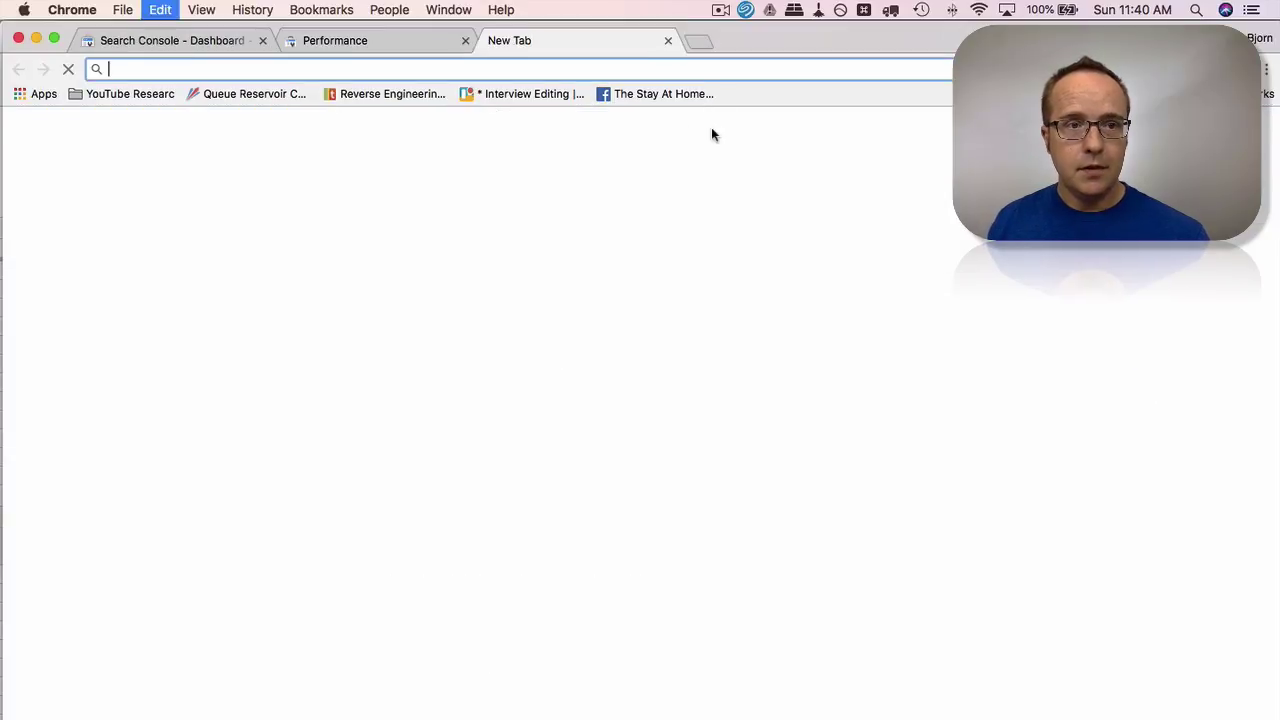
pyautogui.press('super+v')
pyautogui.press('Return')
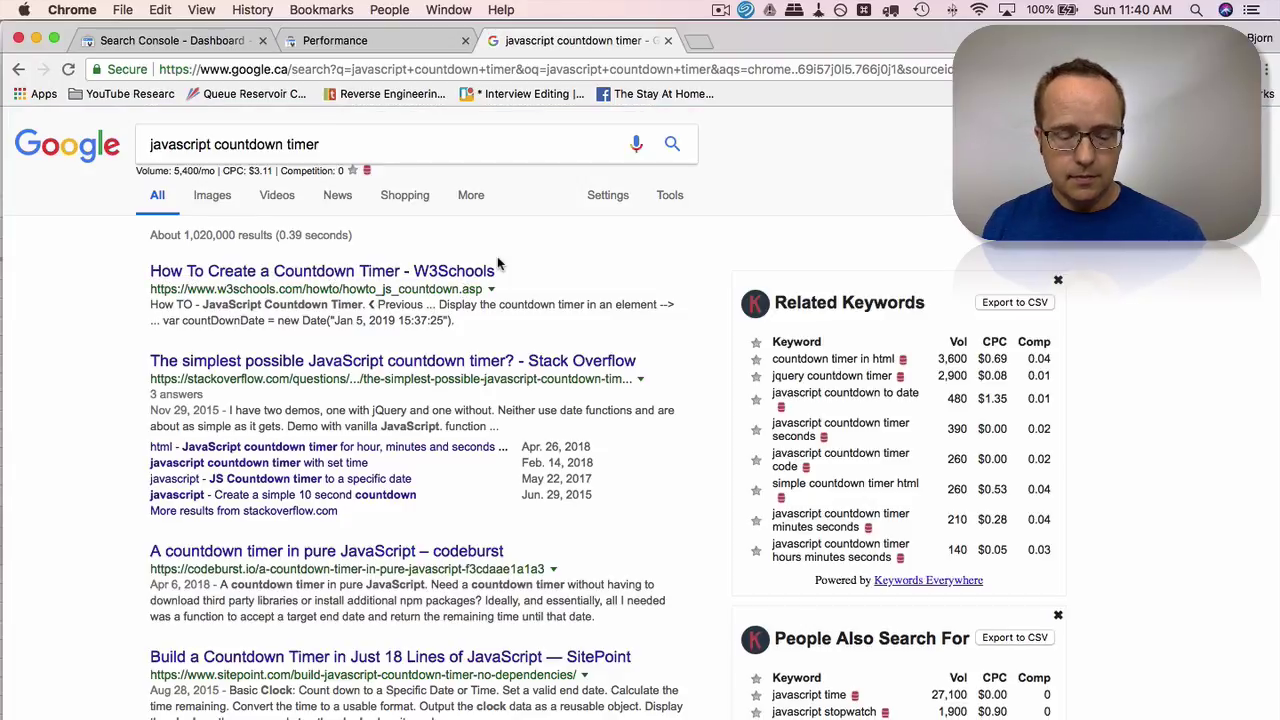
# Repeat the "javascript countdown timer" Google search in a new incognito window
pyautogui.press('super+shift+n')
pyautogui.press('super+v')
pyautogui.press('Return')
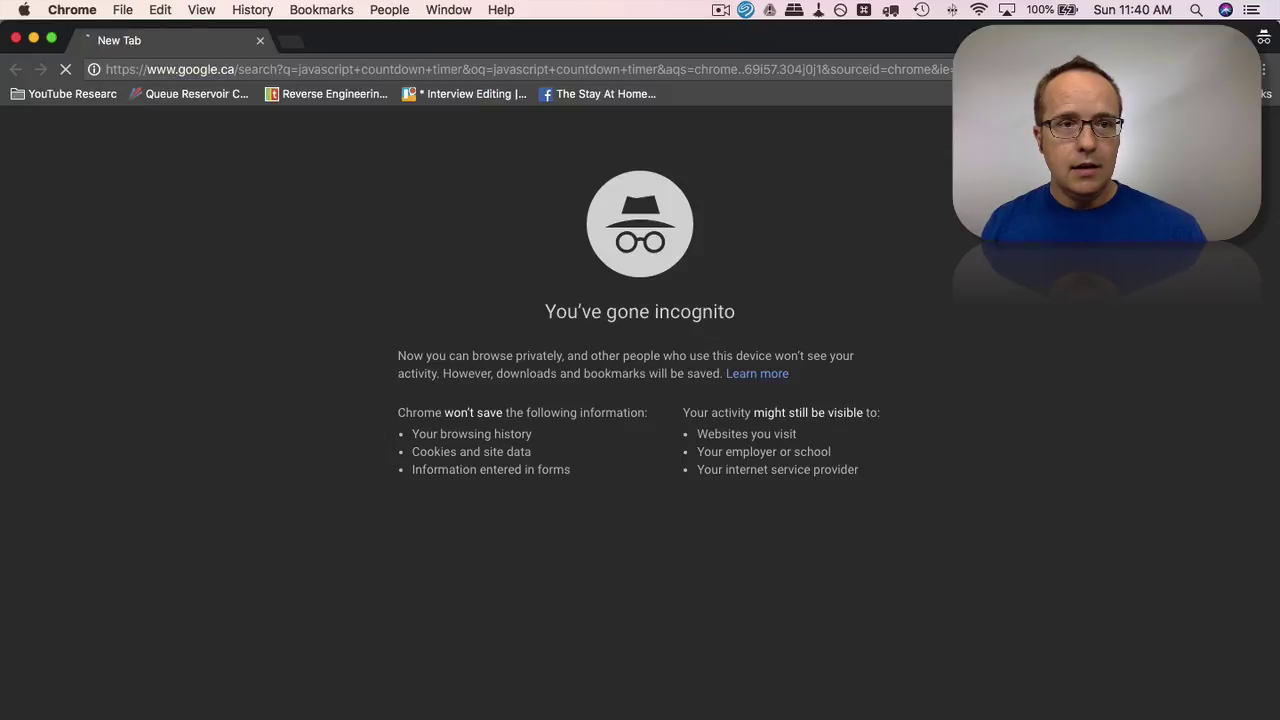
# Look through the first three Google result pages for the wplearninglab.com countdown-timer page and highlight its listing
pyautogui.scroll(-5, 128, 287)
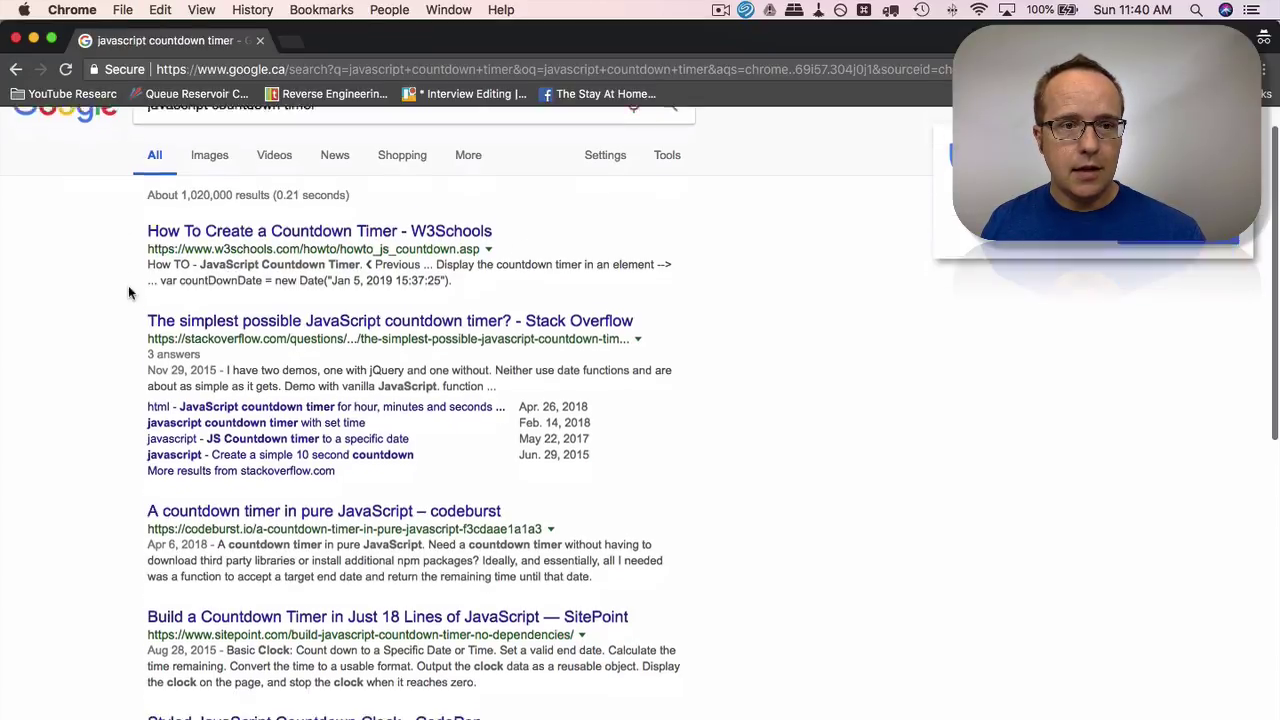
pyautogui.scroll(-8, 128, 292)
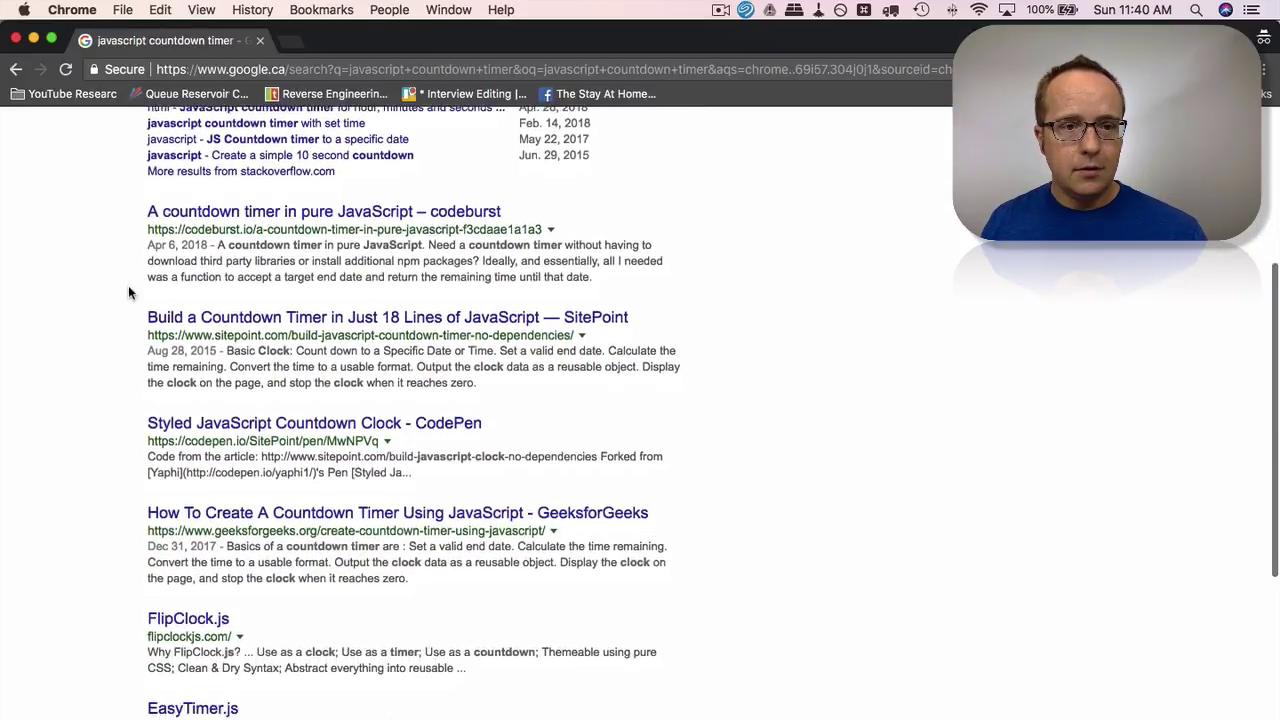
pyautogui.scroll(-4, 128, 285)
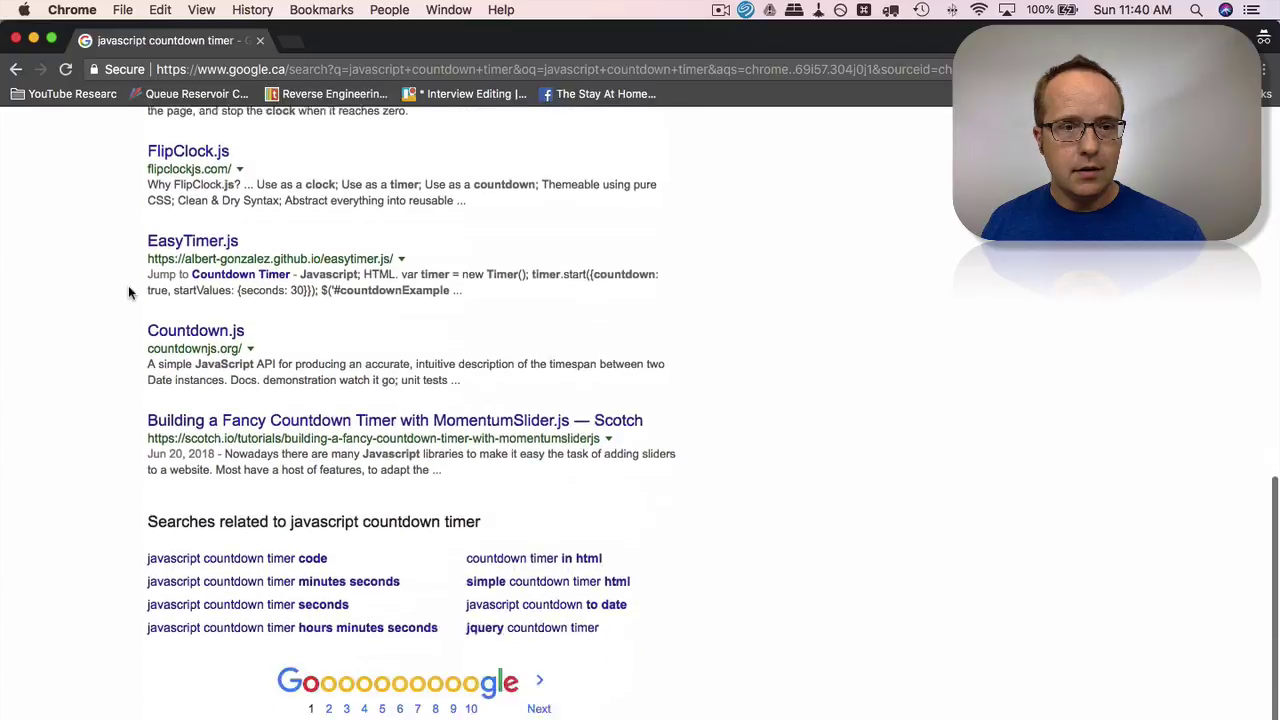
pyautogui.click(330, 675)
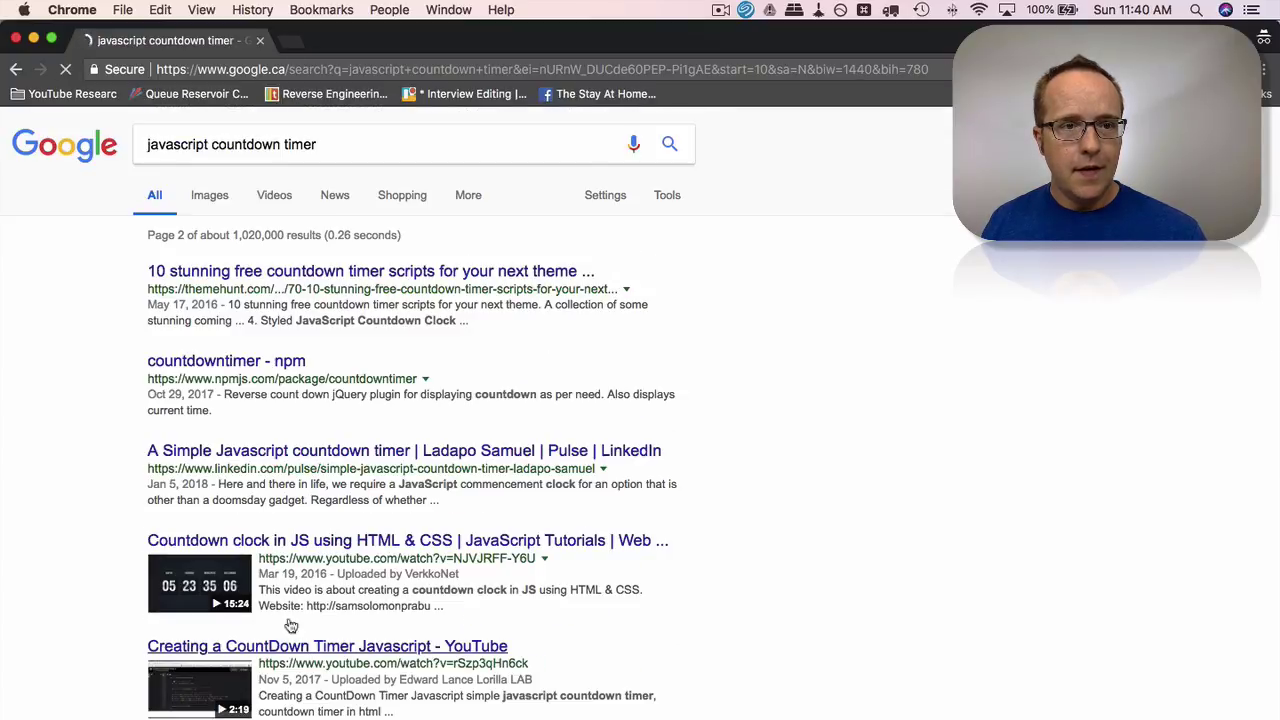
pyautogui.scroll(-6, 134, 418)
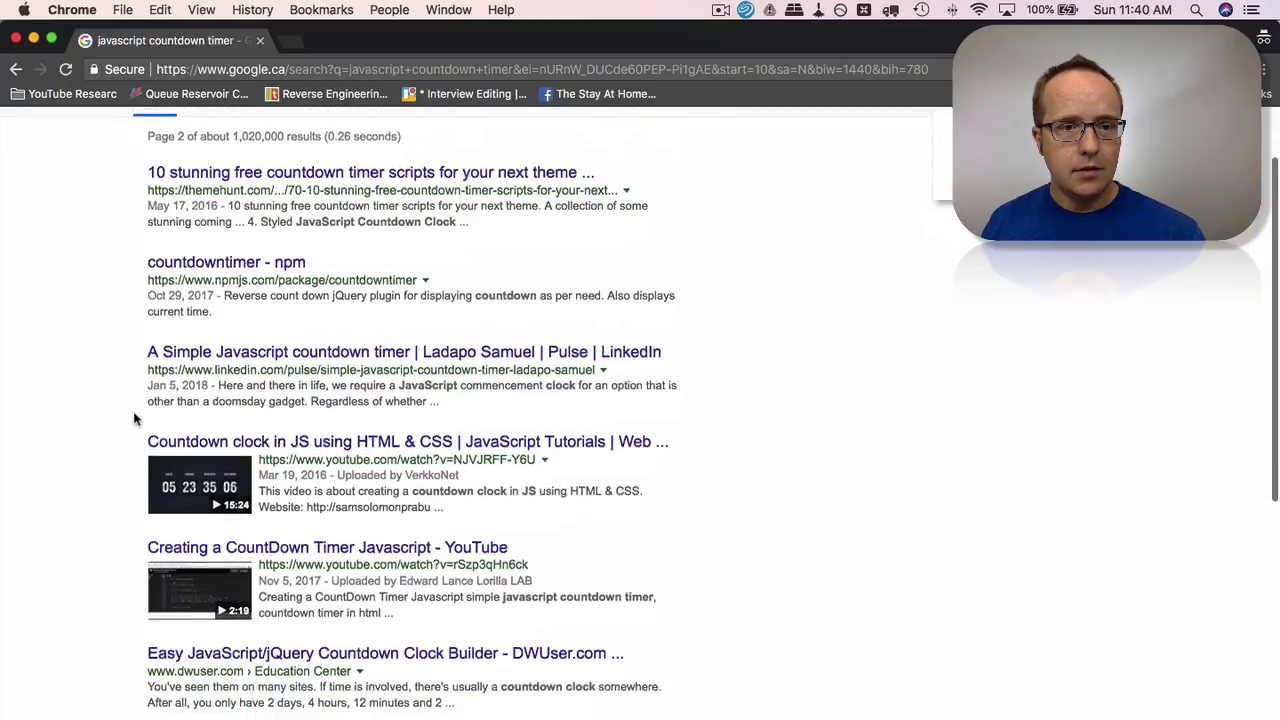
pyautogui.scroll(-7, 134, 418)
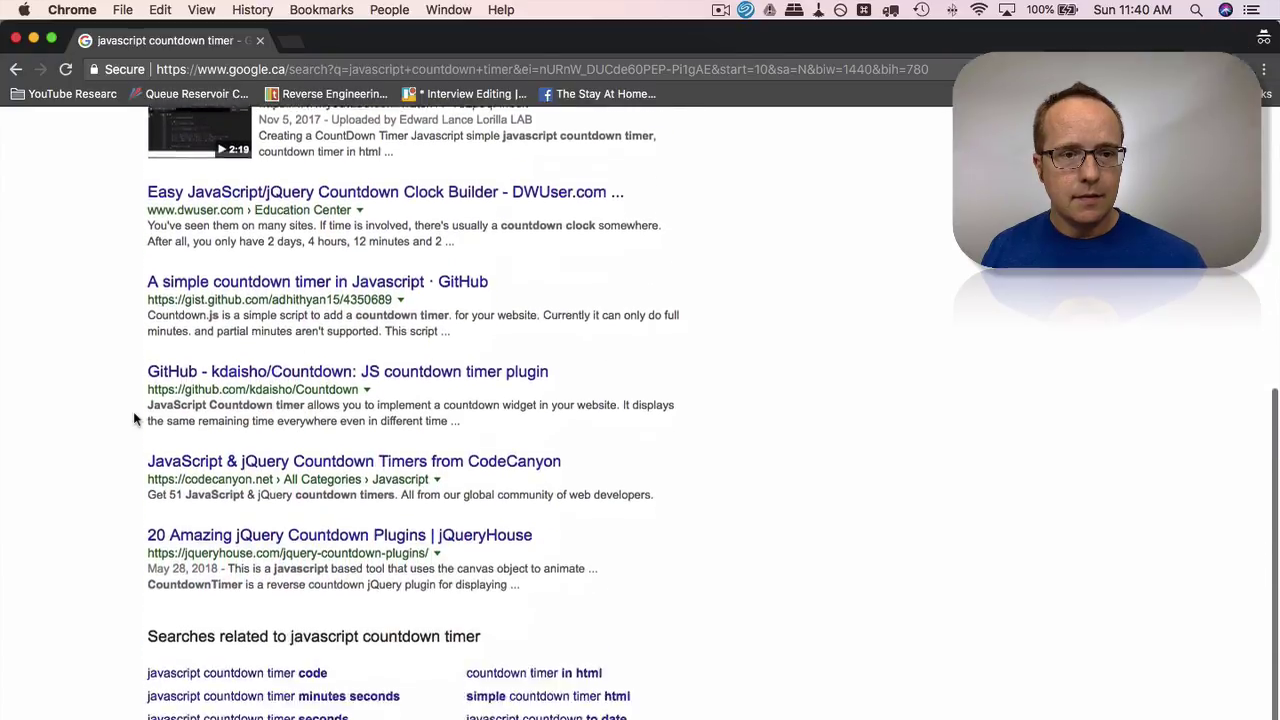
pyautogui.click(369, 705)
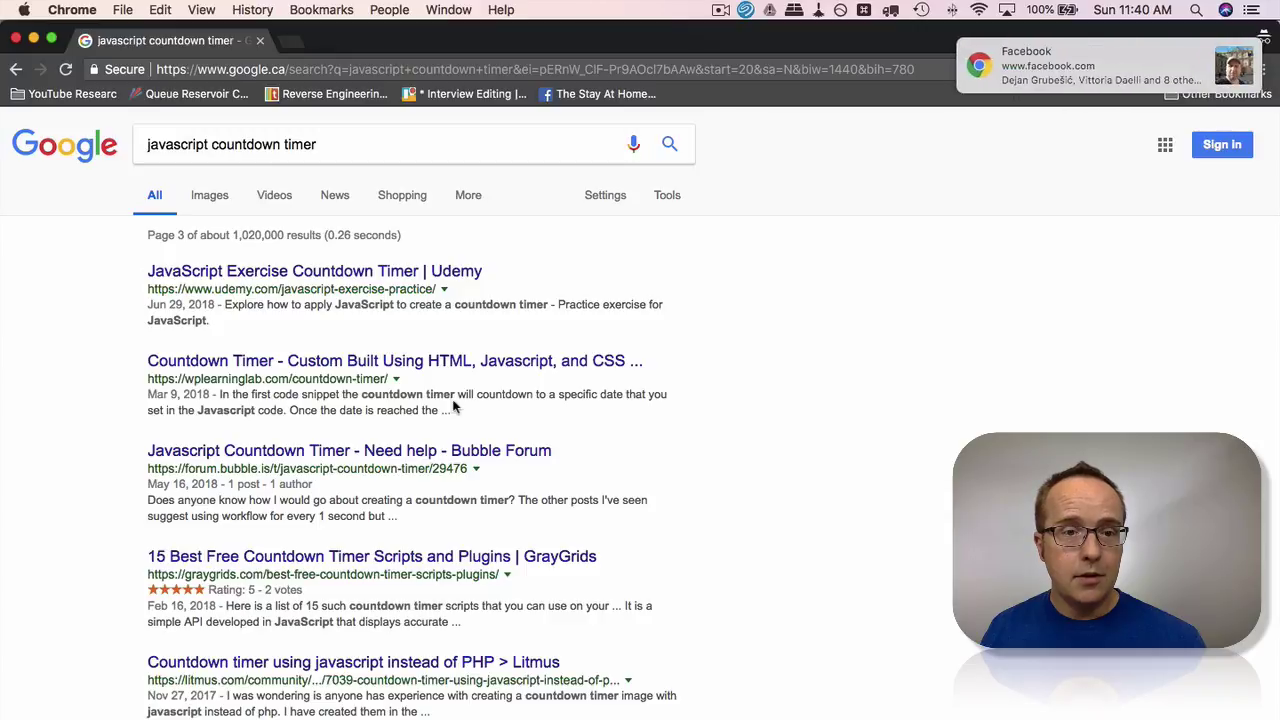
pyautogui.moveTo(452, 412); pyautogui.dragTo(148, 355)
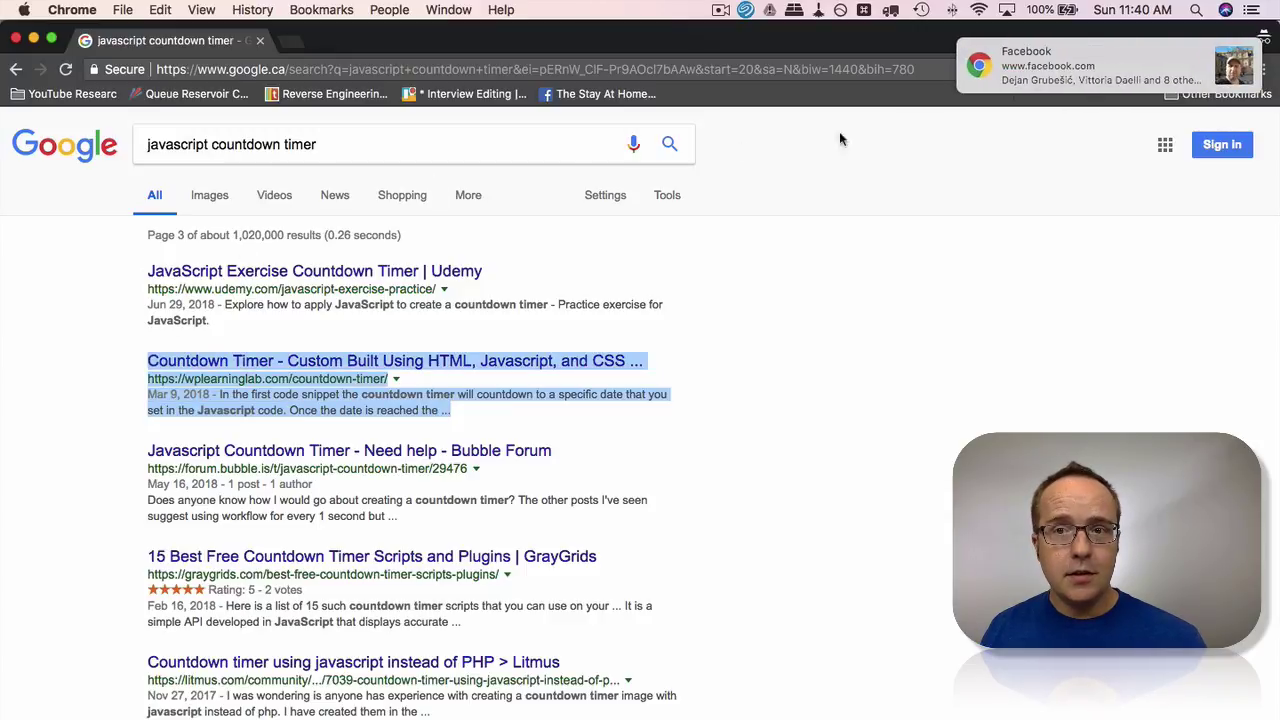
# Dismiss the Facebook notification and return to the regular browser window with the Google search
pyautogui.moveTo(1032, 60)
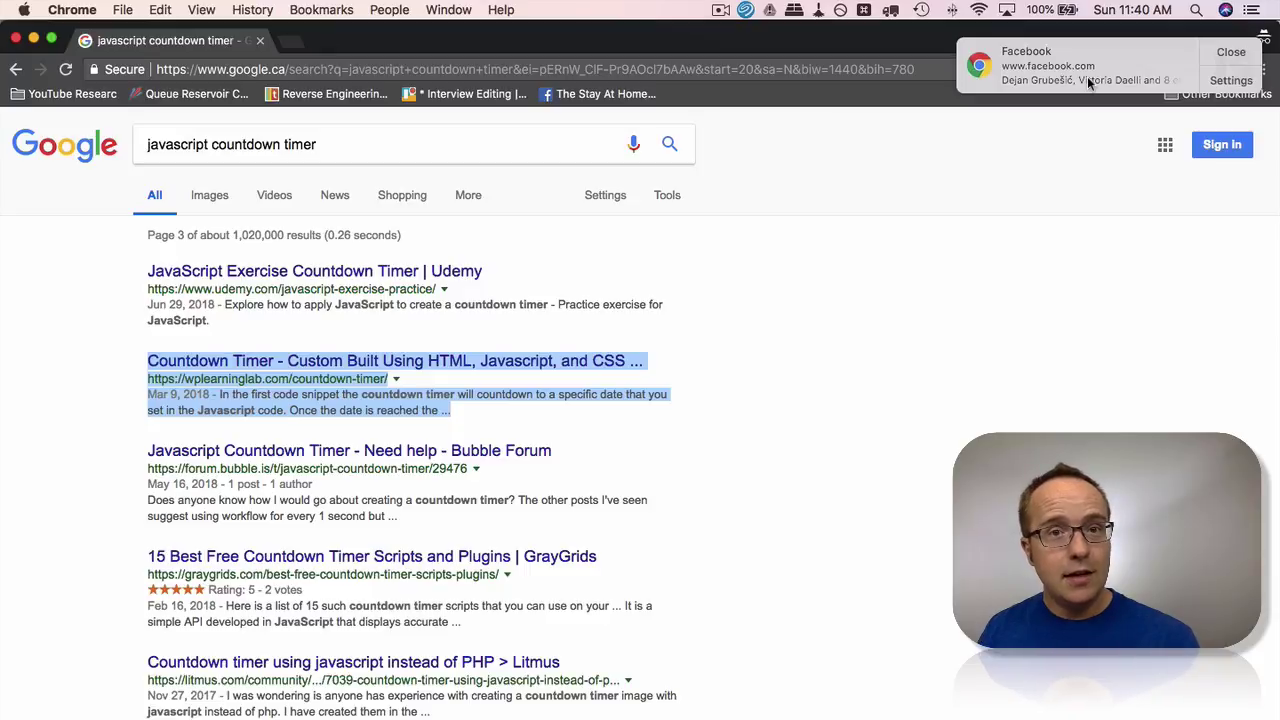
pyautogui.click(1221, 53)
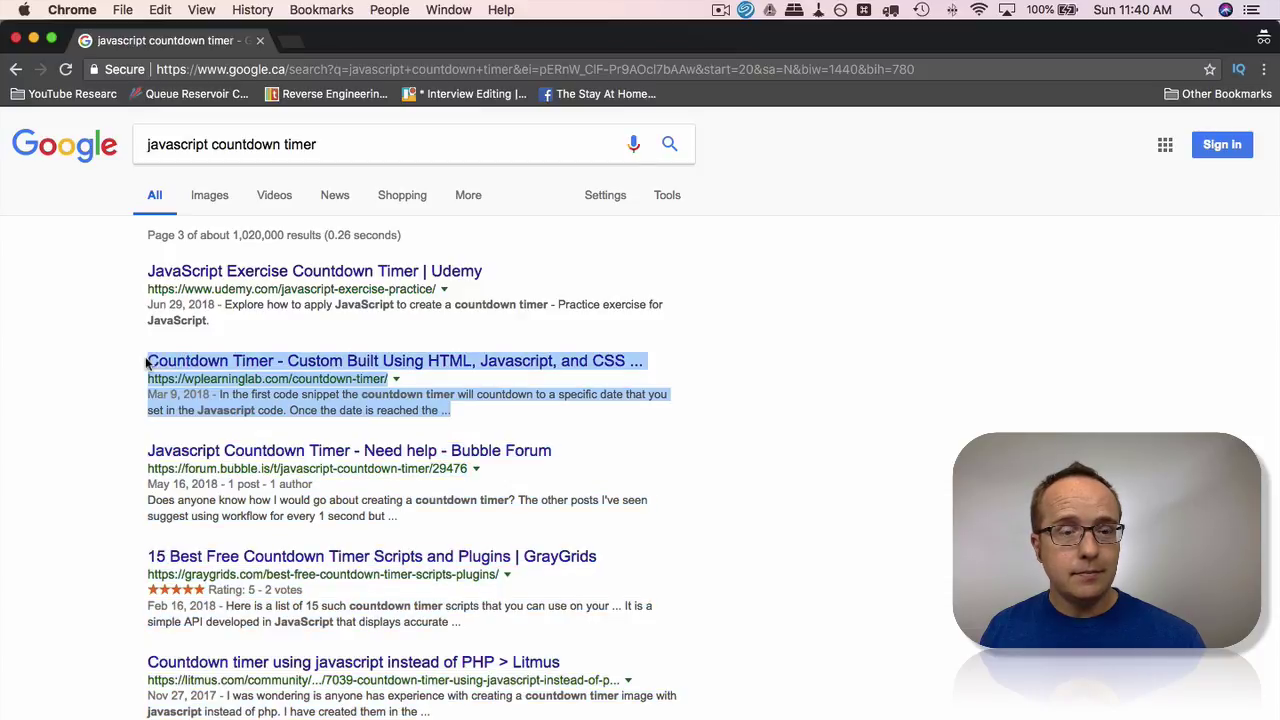
pyautogui.press('super+Tab')
pyautogui.press('super+Tab')
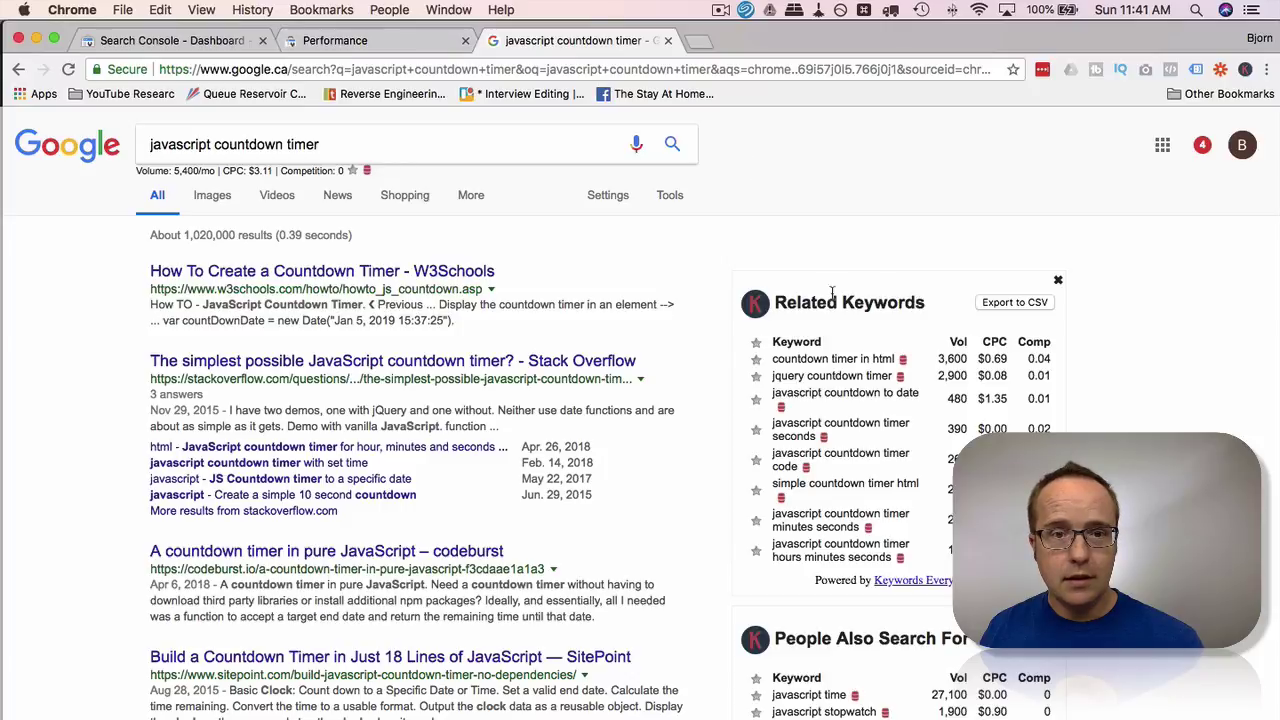
# Search Google for "clickthrough rate on first page research" in a new browser tab and open the Smart Insights article on clickthrough rates by position
pyautogui.click(303, 43)
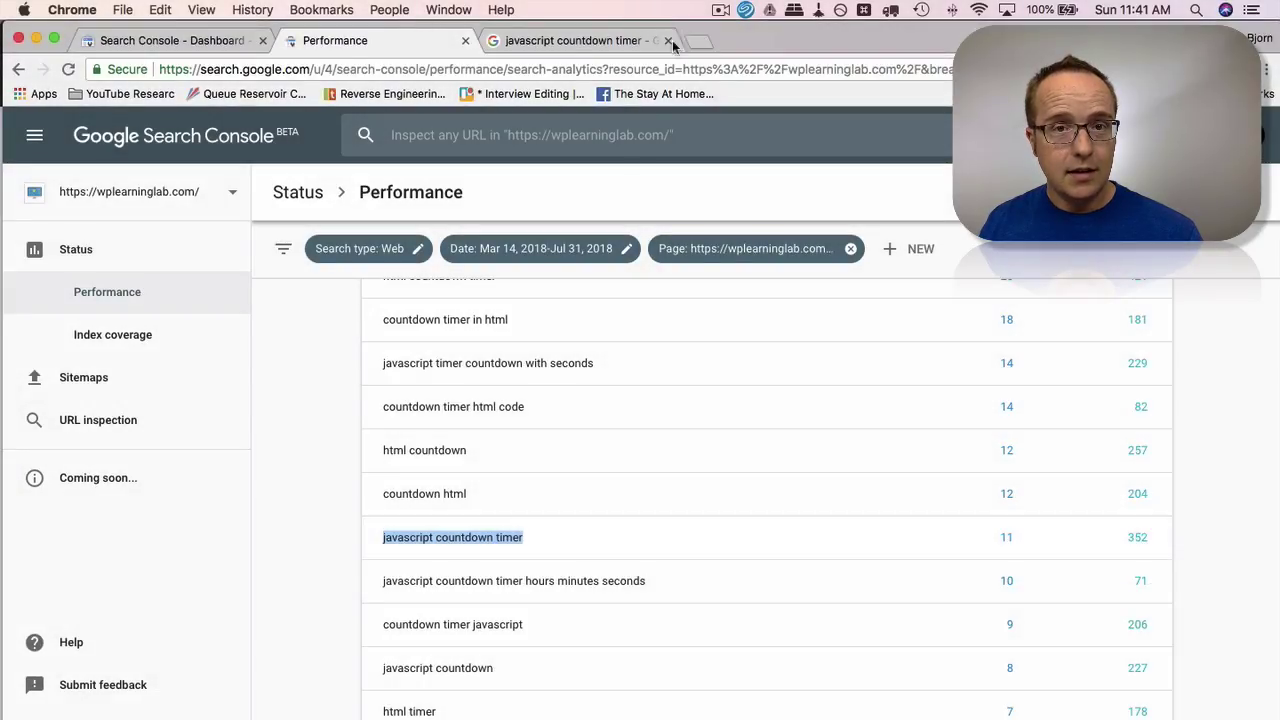
pyautogui.click(701, 44)
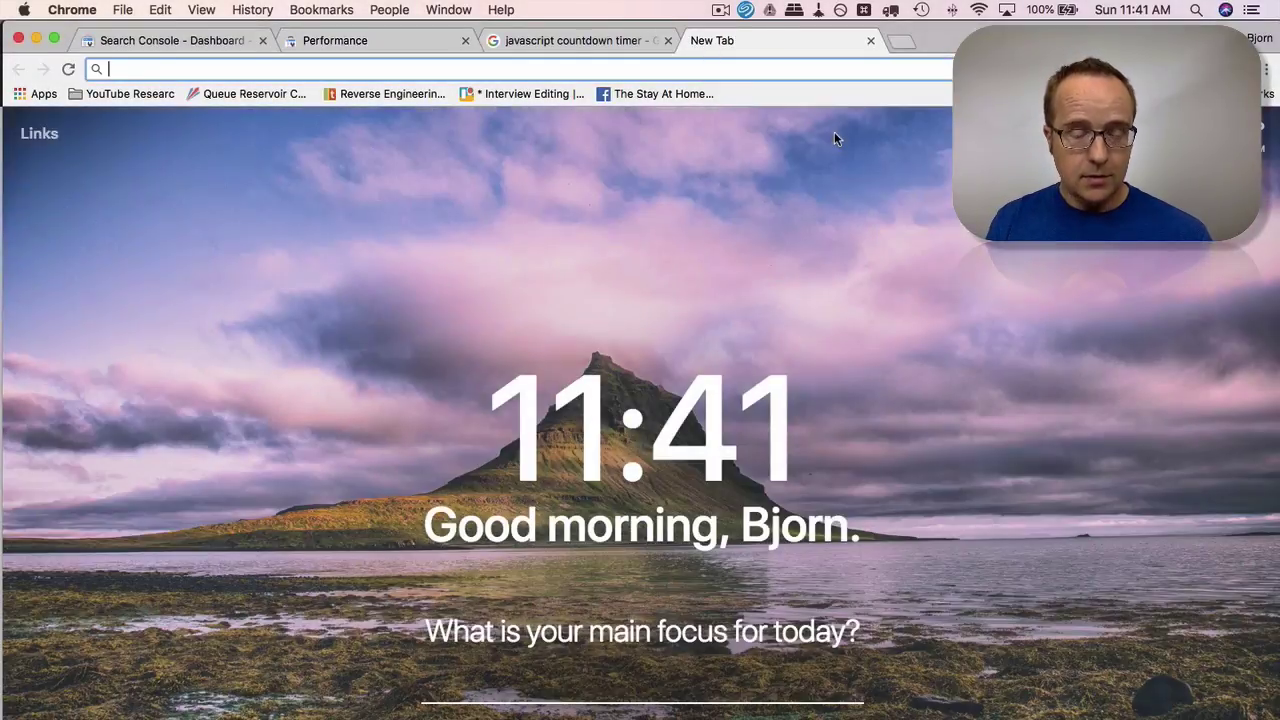
pyautogui.write('clickthr')
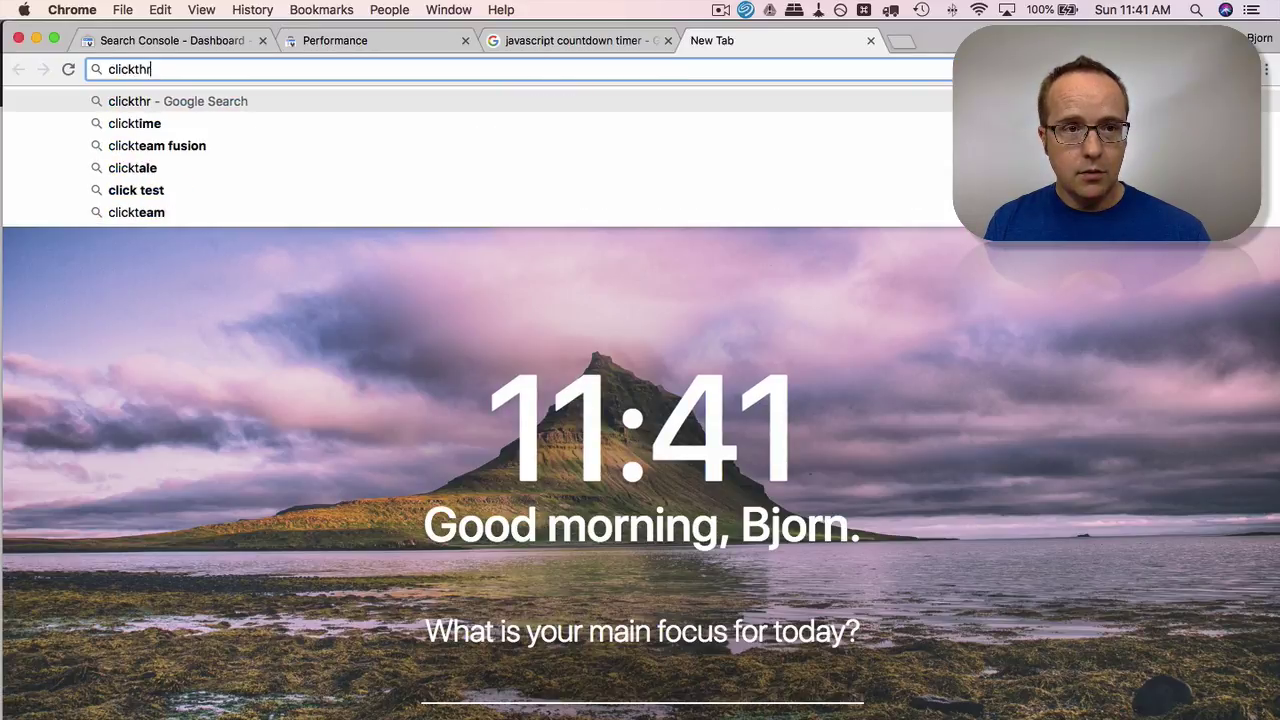
pyautogui.write('ough rate ')
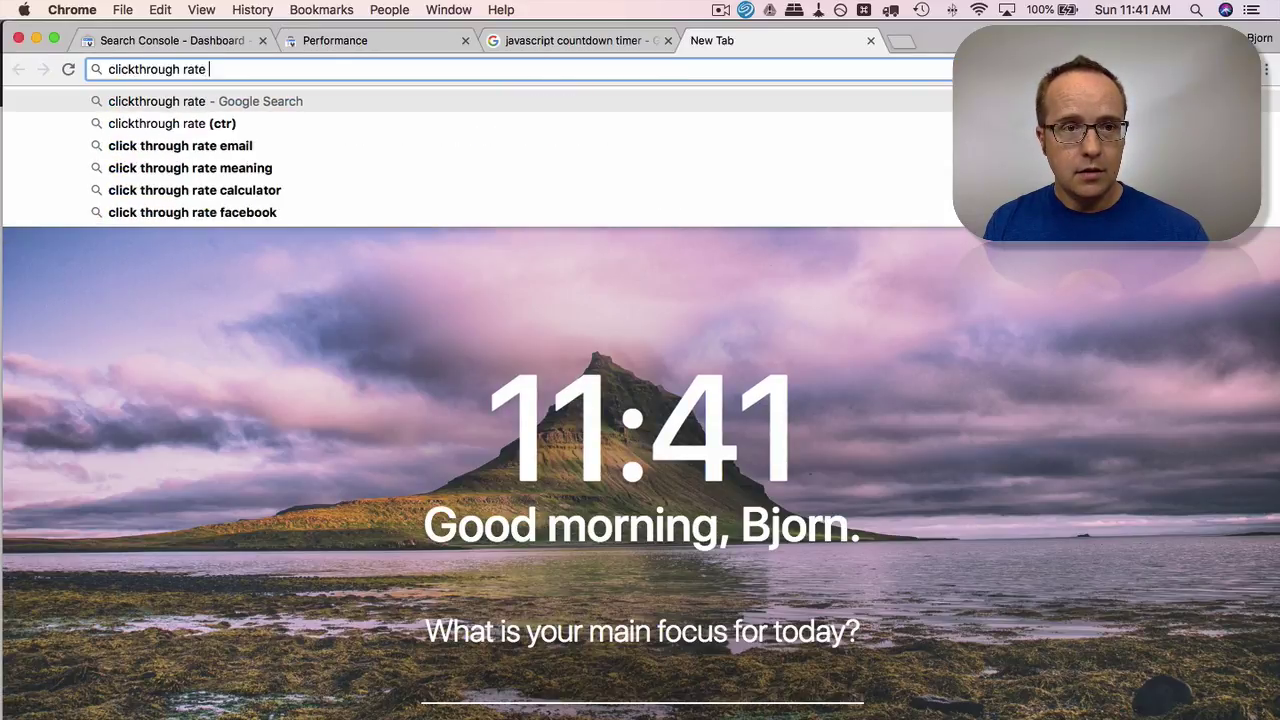
pyautogui.write('on first page research')
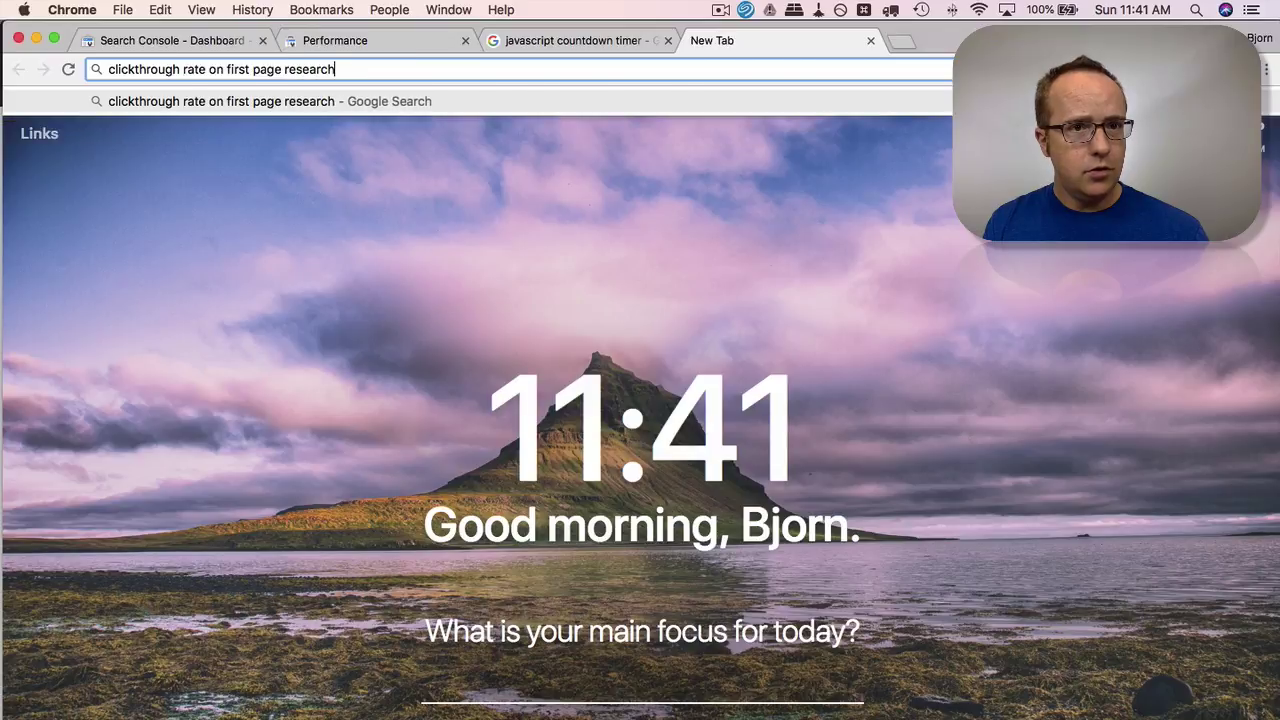
pyautogui.press('Return')
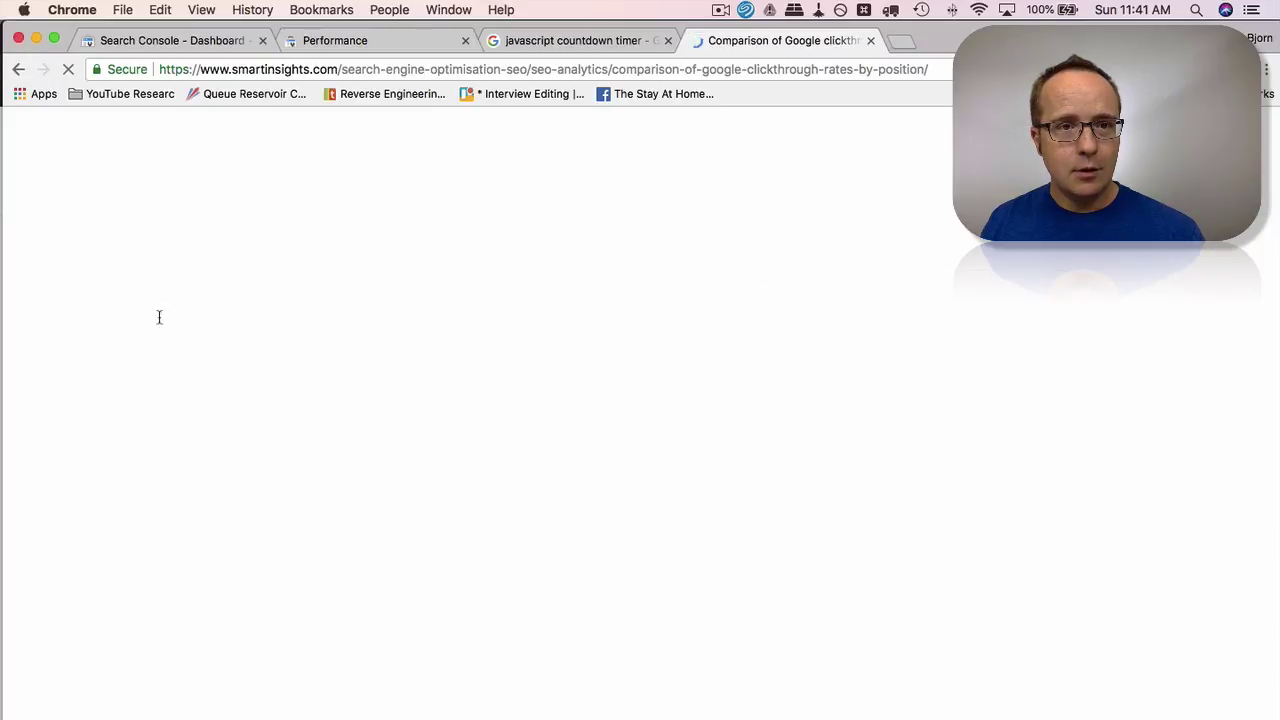
# Dismiss the free templates pop-up and examine the article's clickthrough-rate charts by position, search length, intent, brand and sector
pyautogui.scroll(-5, 252, 368)
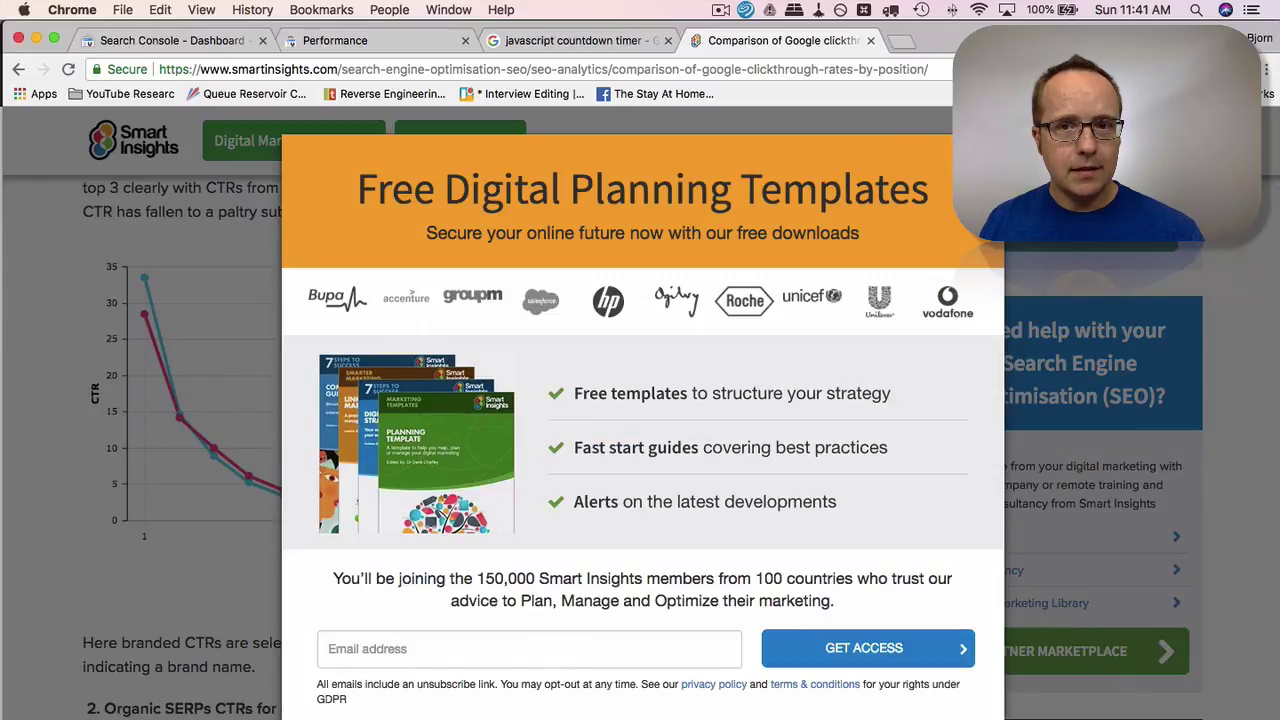
pyautogui.press('Escape')
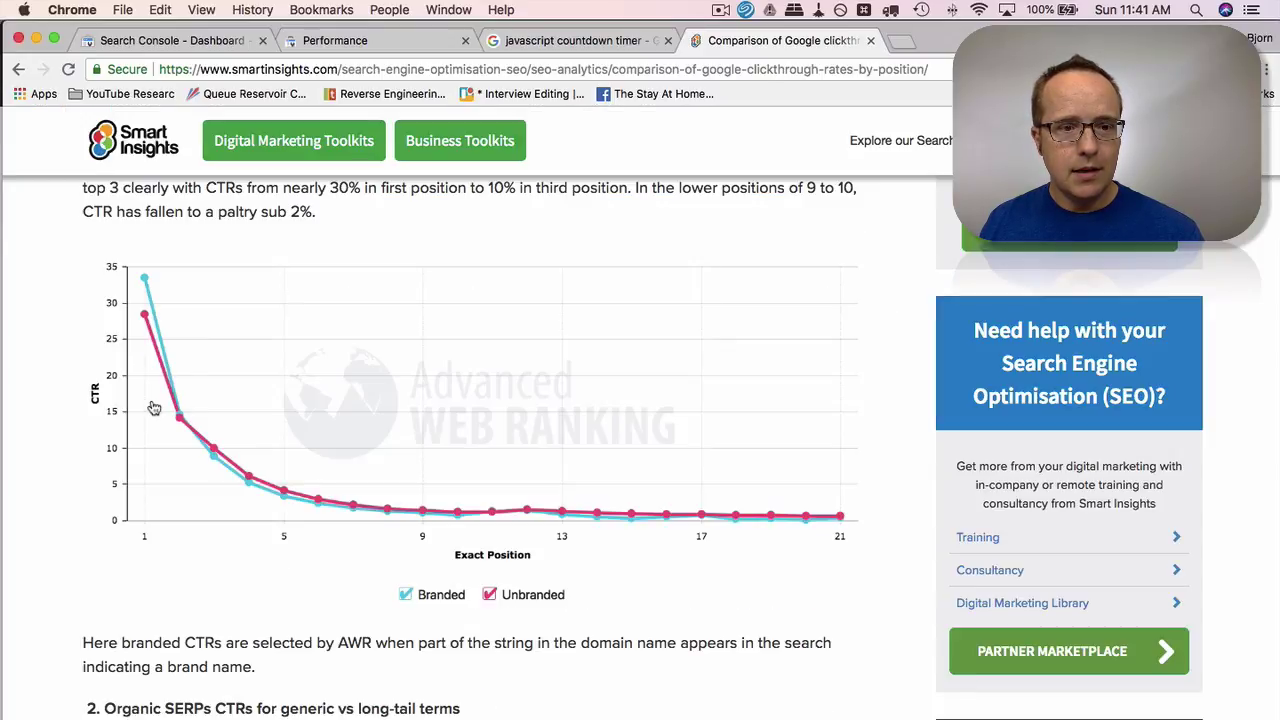
pyautogui.scroll(-2, 150, 410)
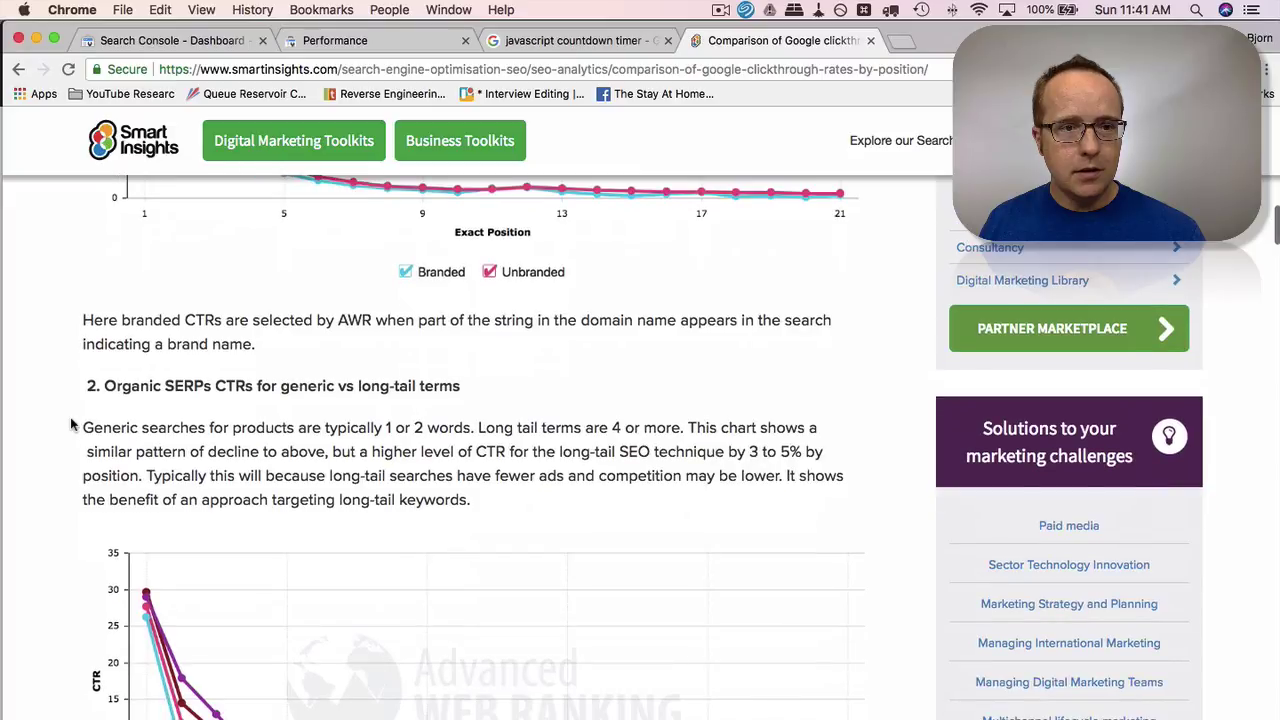
pyautogui.scroll(5, 71, 424)
pyautogui.scroll(-10, 71, 424)
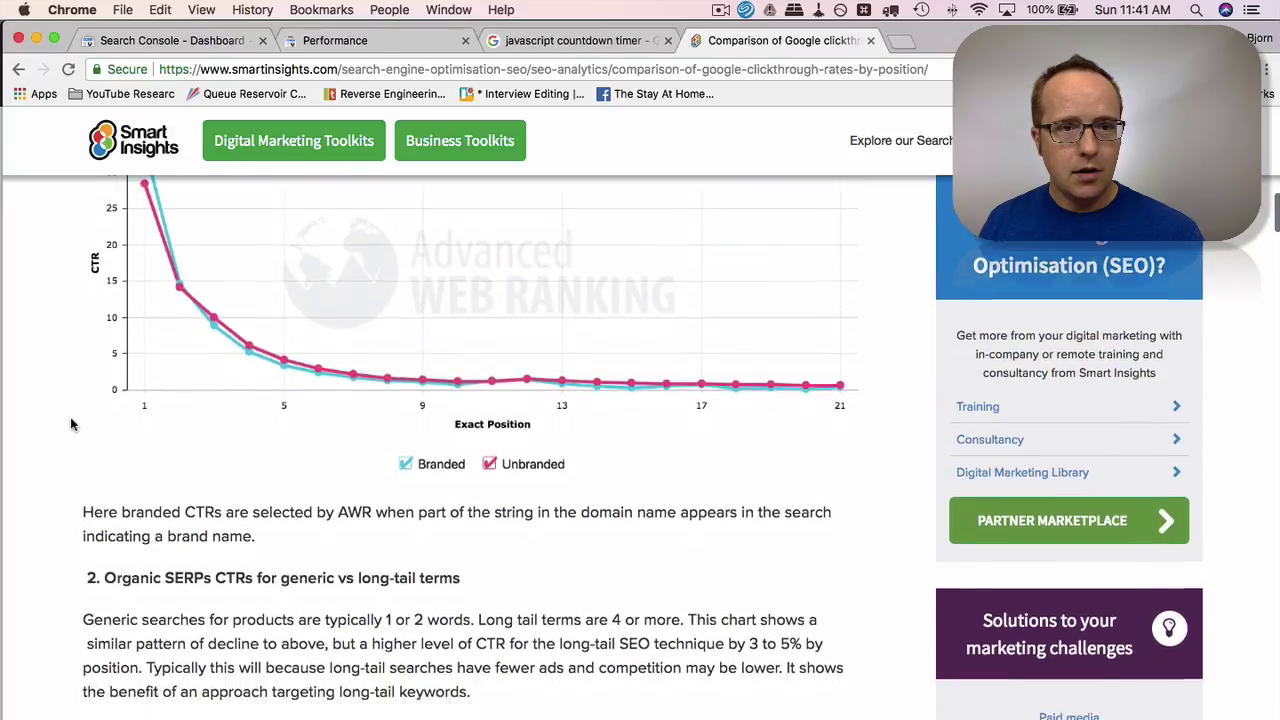
pyautogui.scroll(-8, 71, 424)
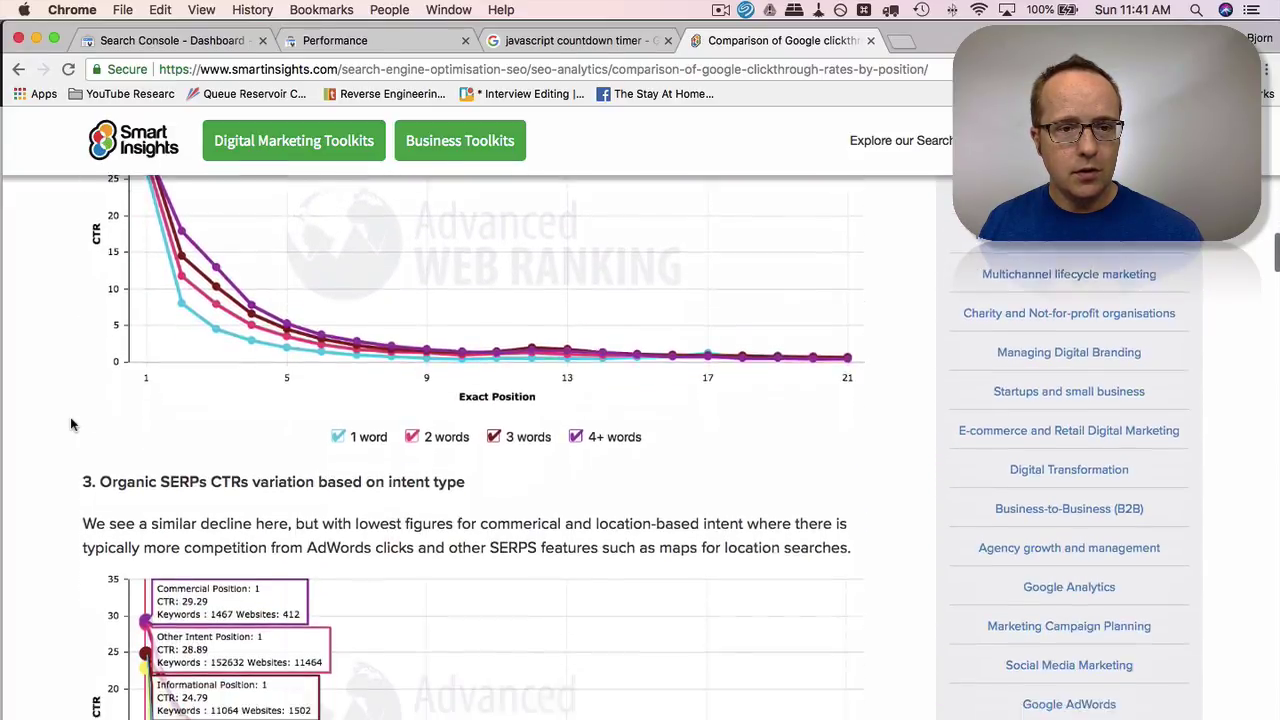
pyautogui.scroll(-1, 71, 424)
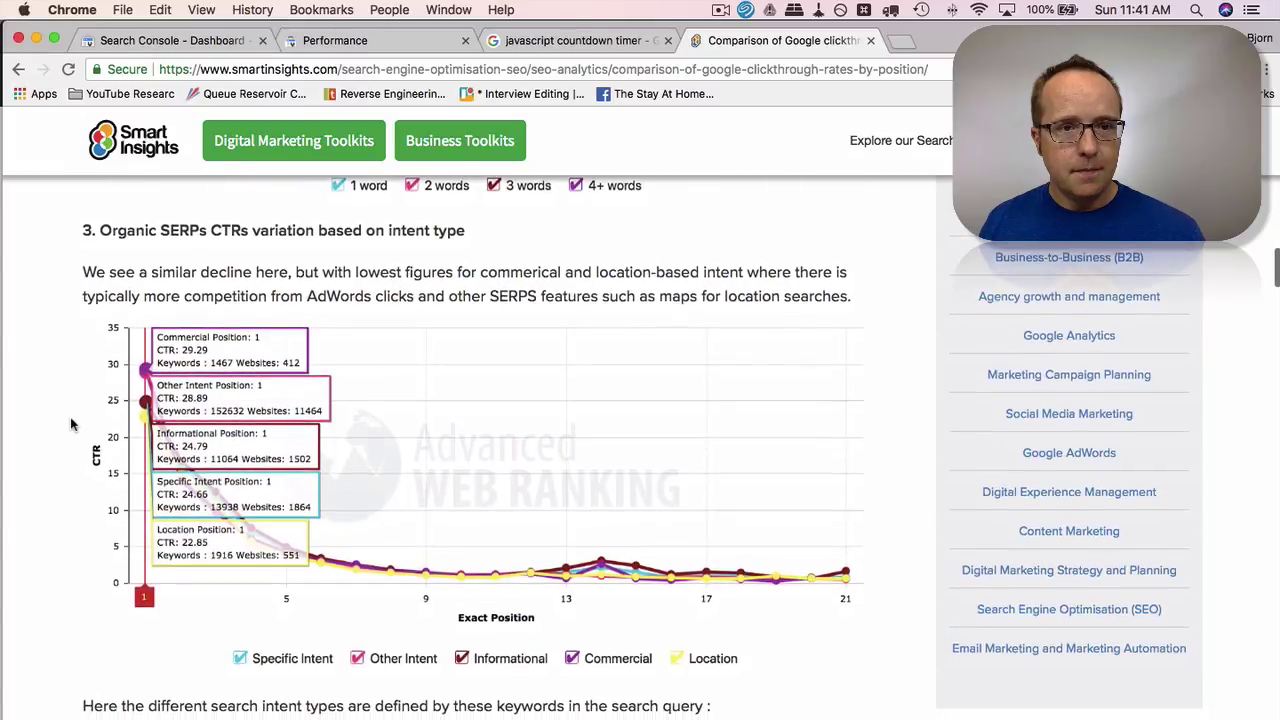
pyautogui.scroll(-15, 71, 424)
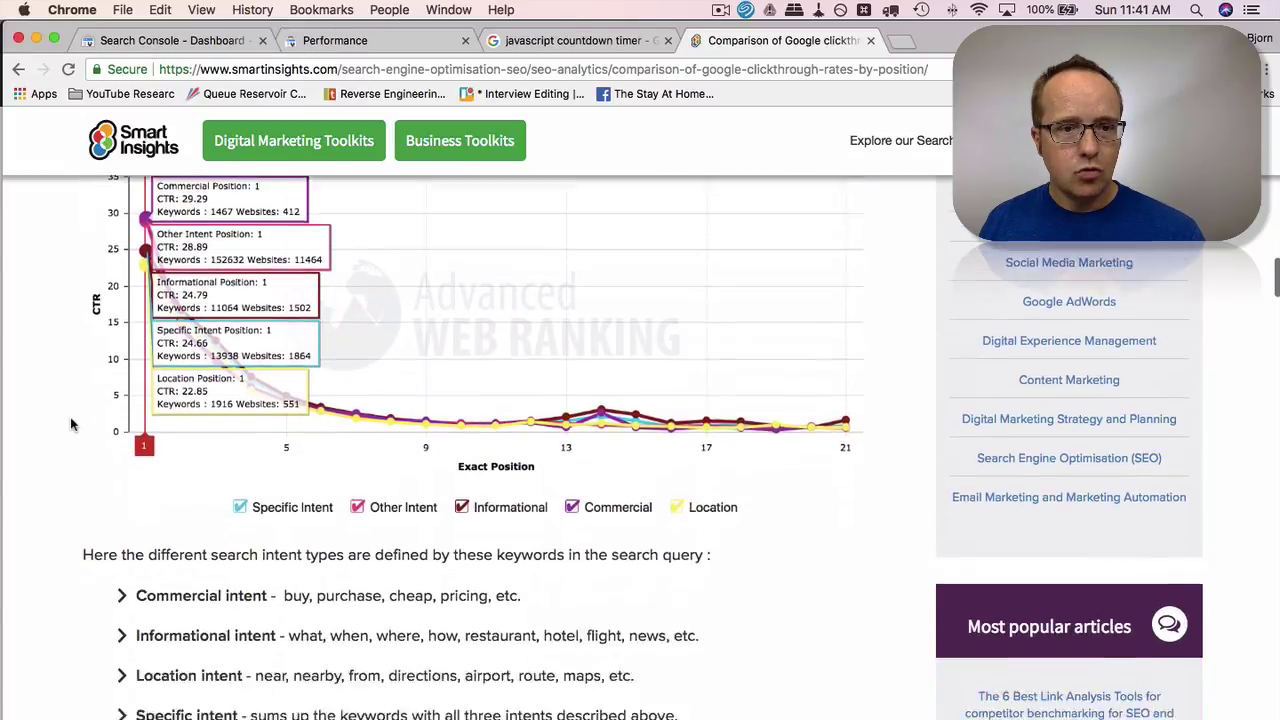
pyautogui.scroll(-11, 71, 424)
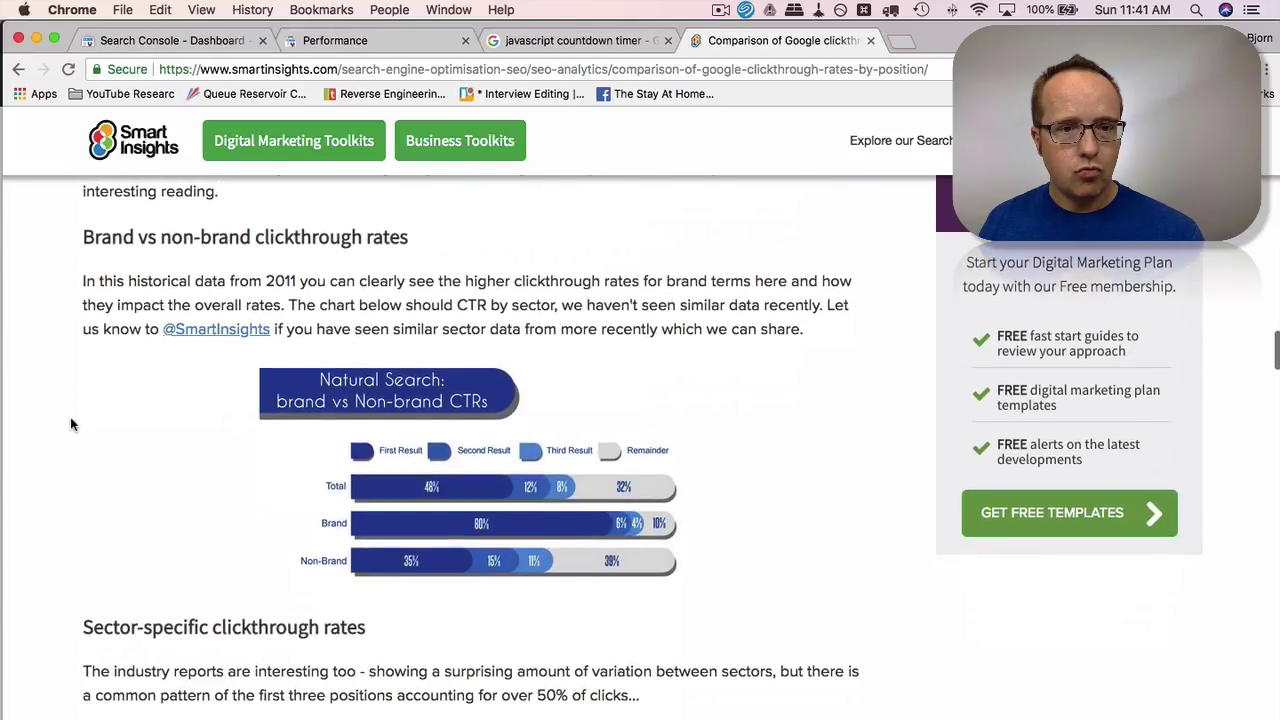
pyautogui.scroll(-6, 71, 424)
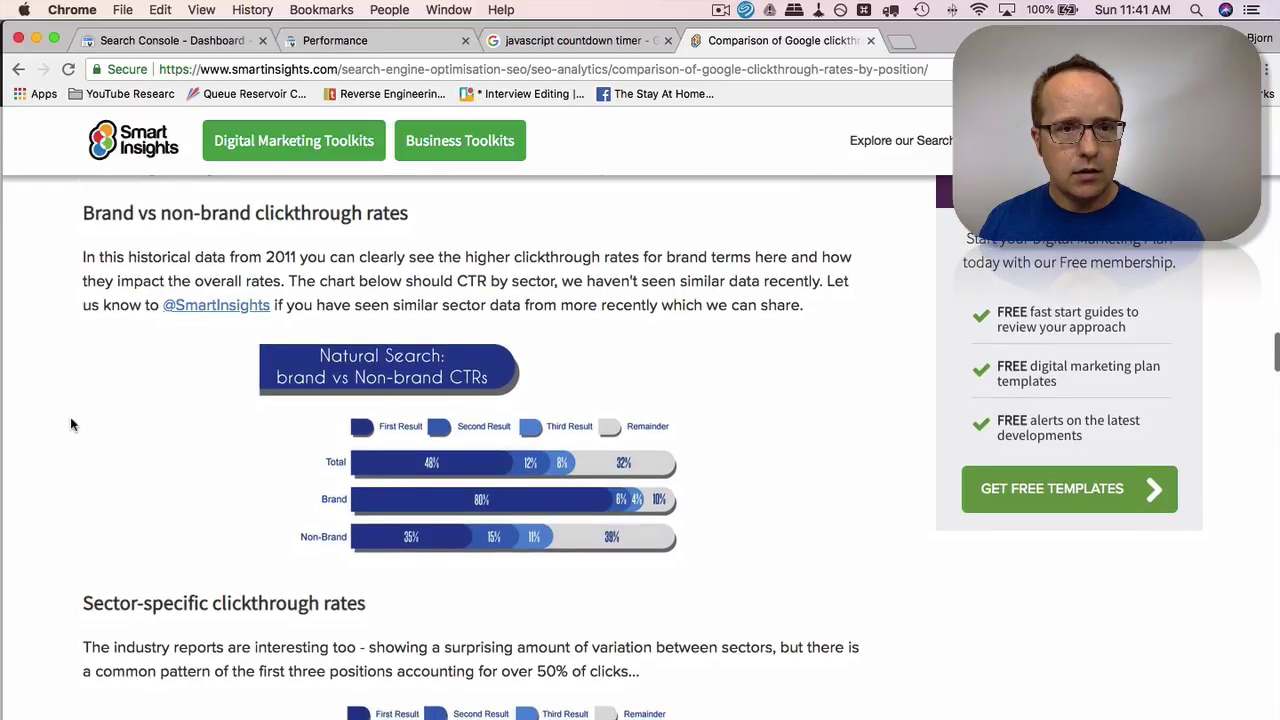
pyautogui.scroll(-12, 71, 424)
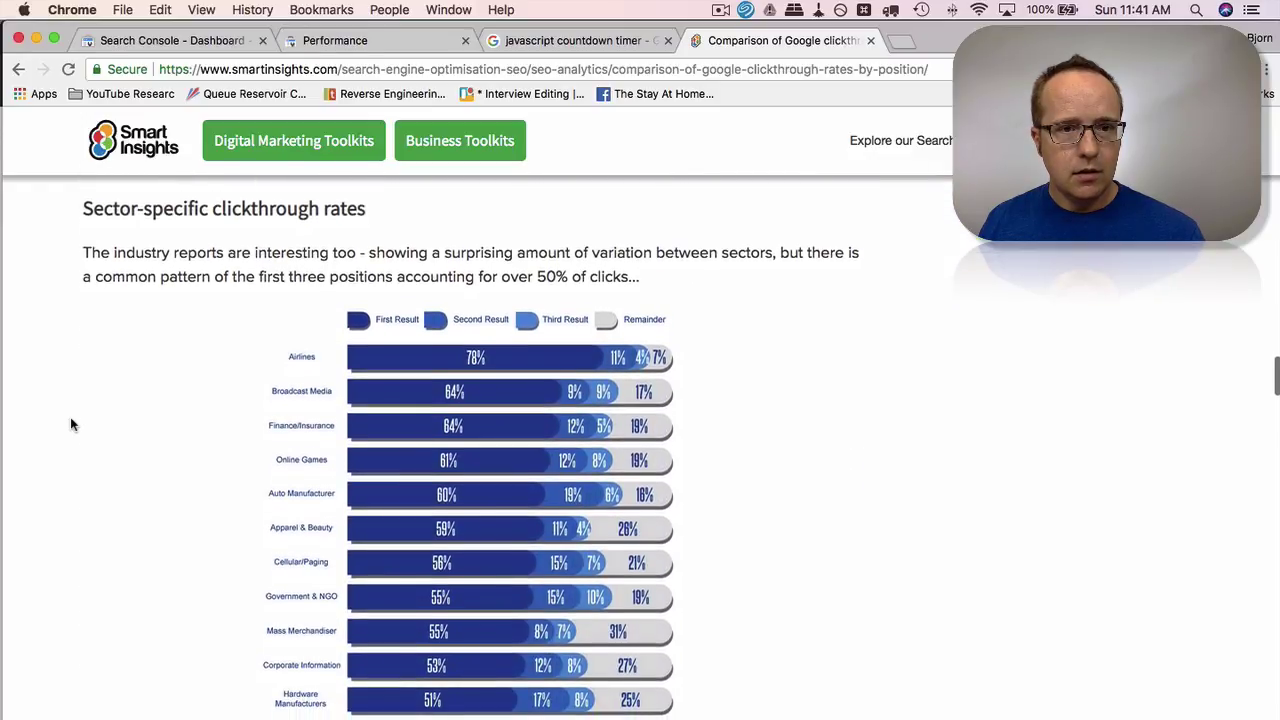
pyautogui.scroll(-20, 71, 424)
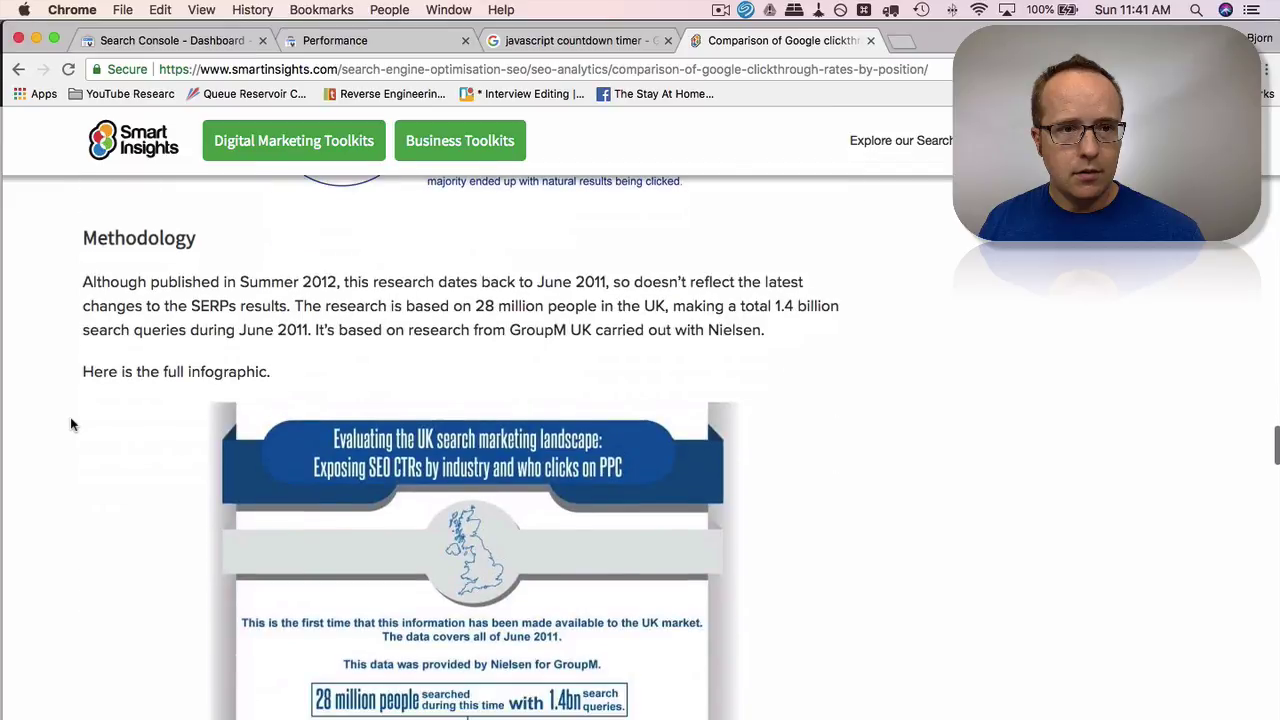
pyautogui.scroll(-20, 71, 424)
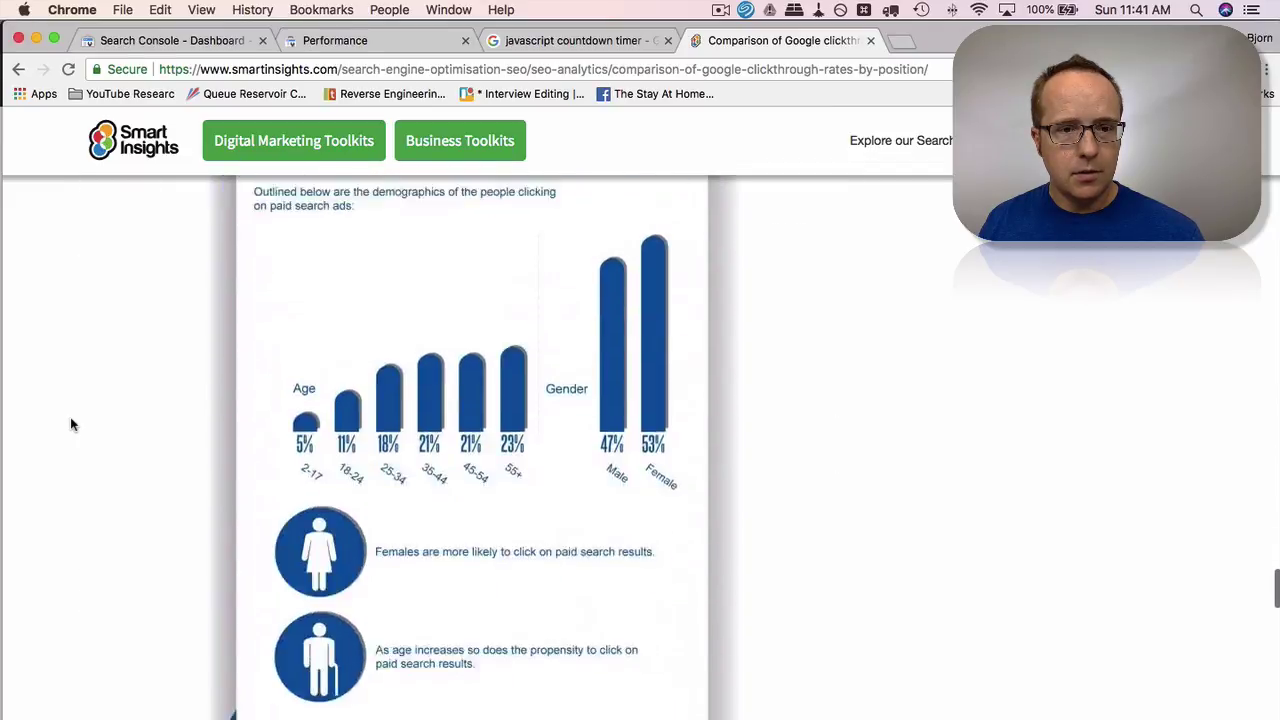
# Go back to the "Organic Click Thru Rate by Search Position" chart, enlarge it to examine the rates, and close the enlarged view
pyautogui.scroll(20, 71, 424)
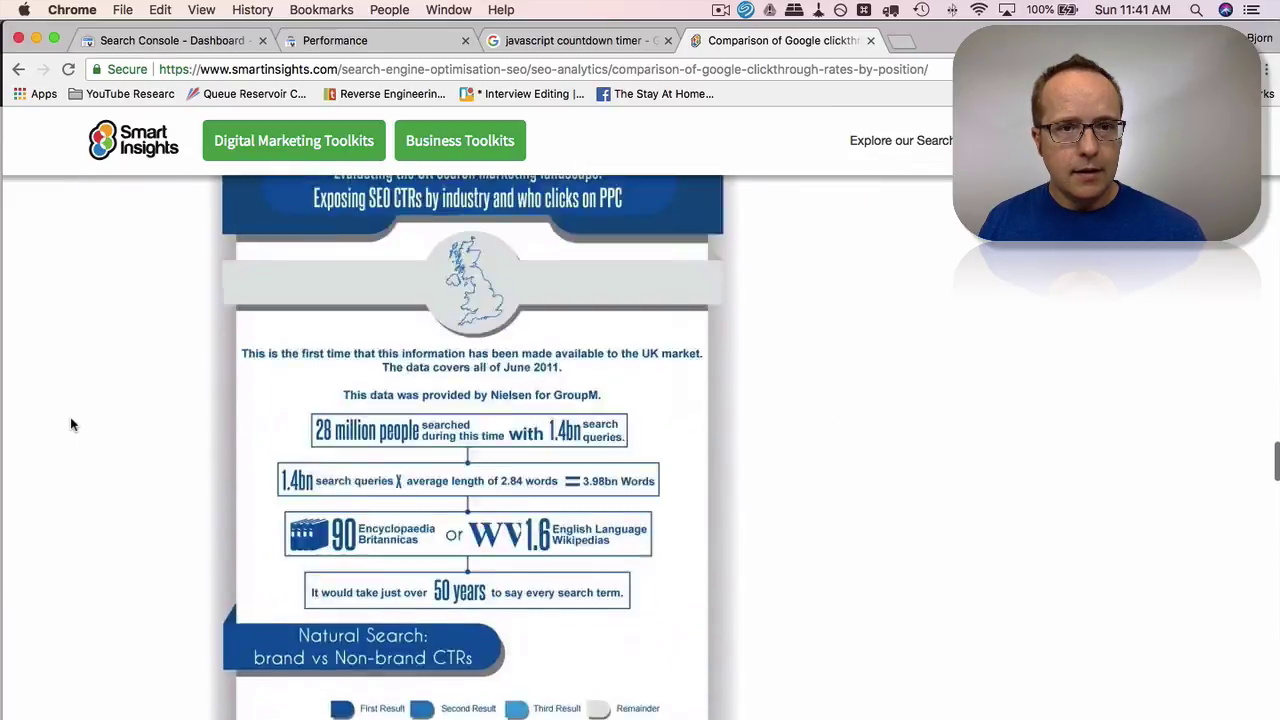
pyautogui.scroll(6, 71, 424)
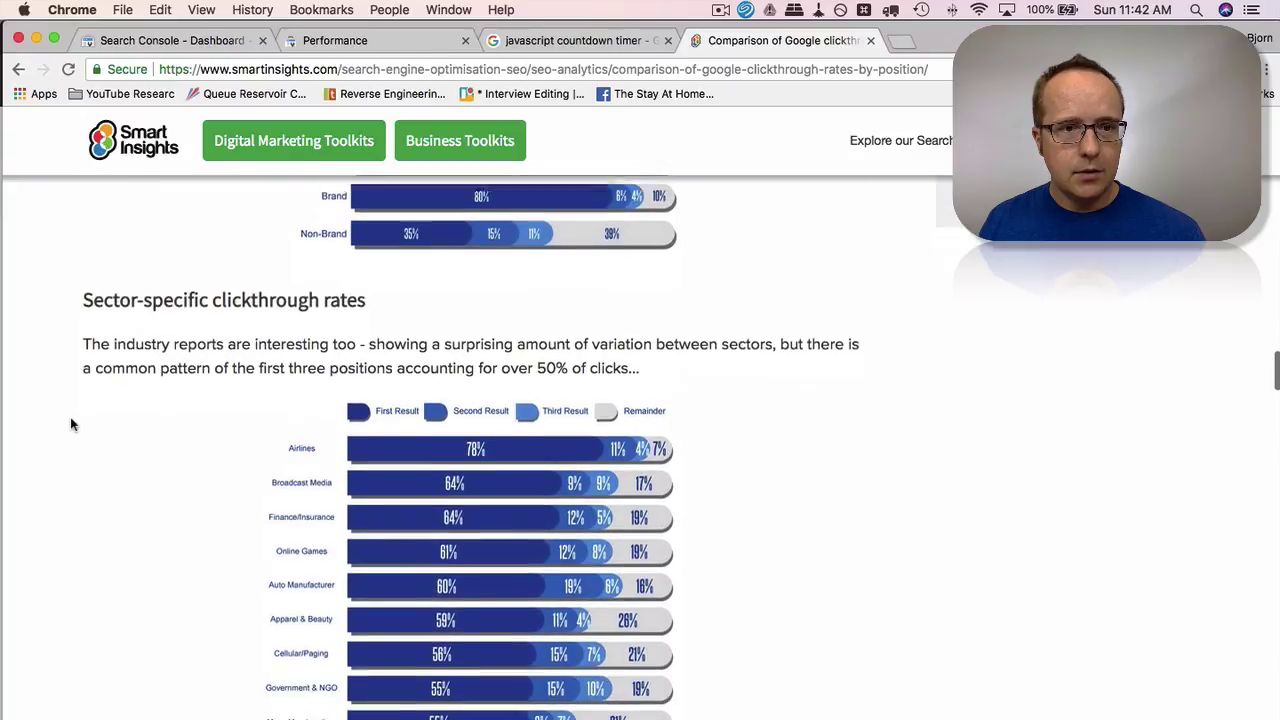
pyautogui.scroll(-2, 234, 317)
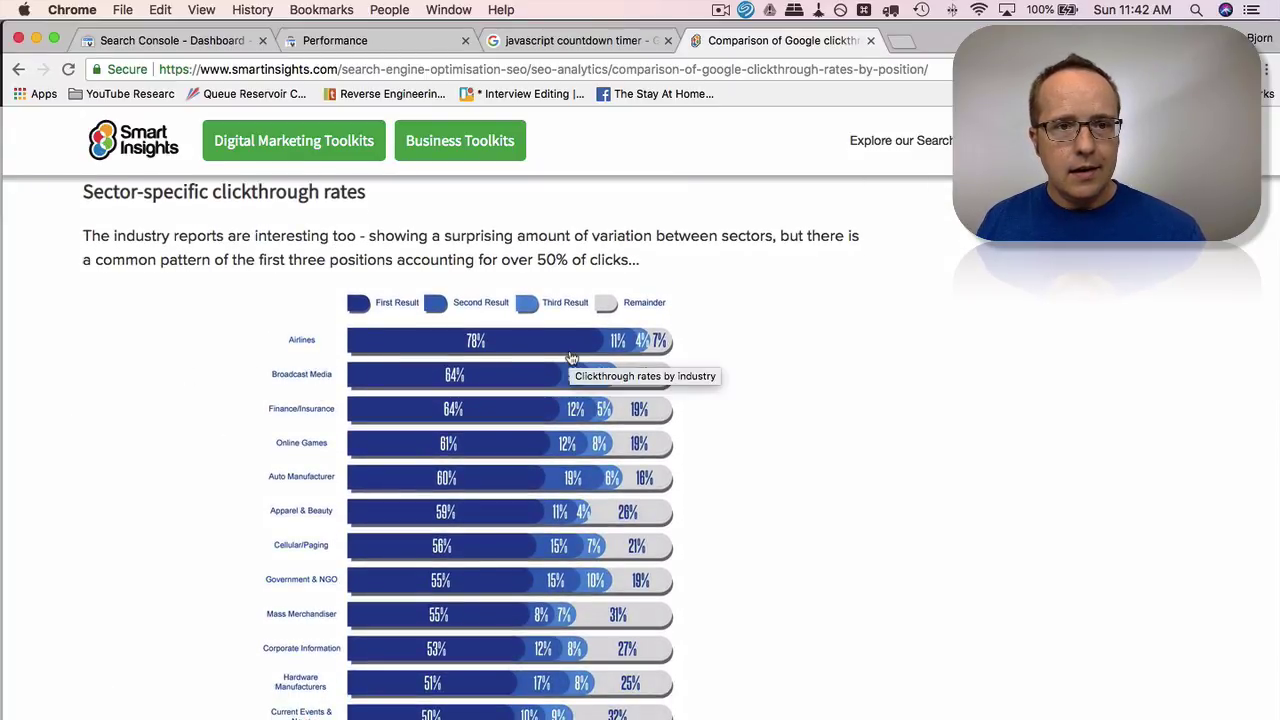
pyautogui.scroll(8, 571, 357)
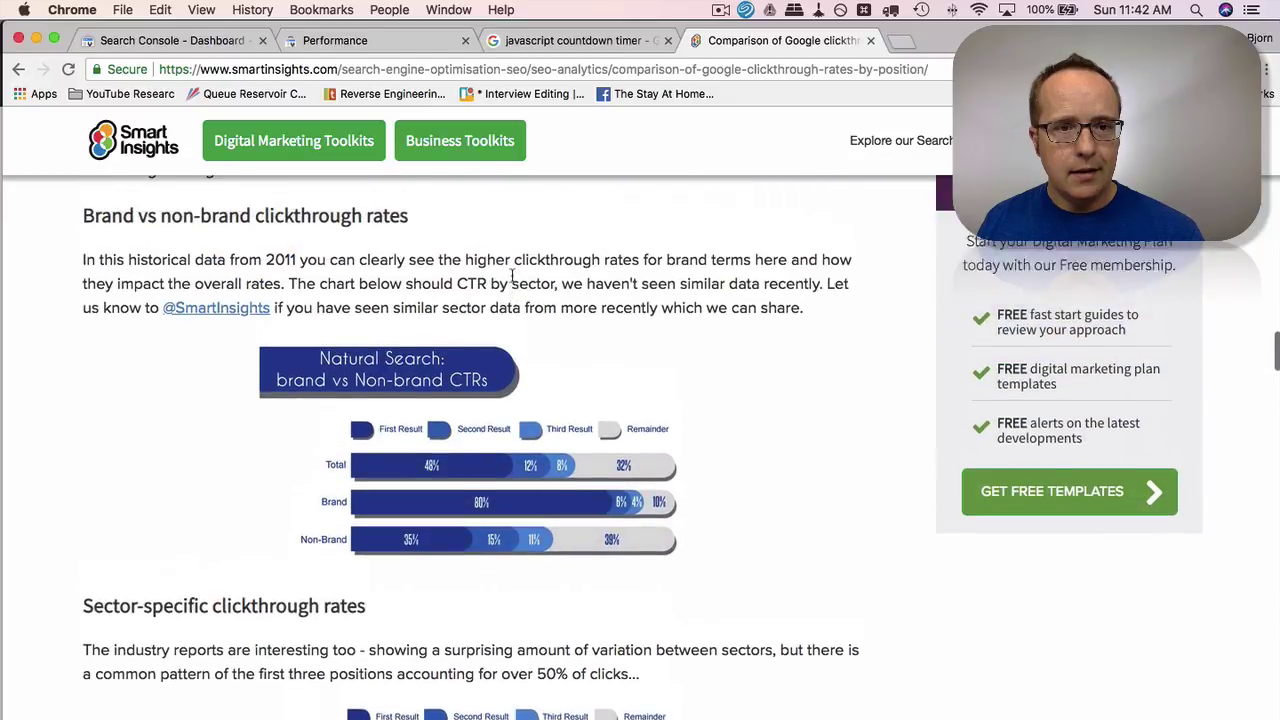
pyautogui.scroll(10, 512, 275)
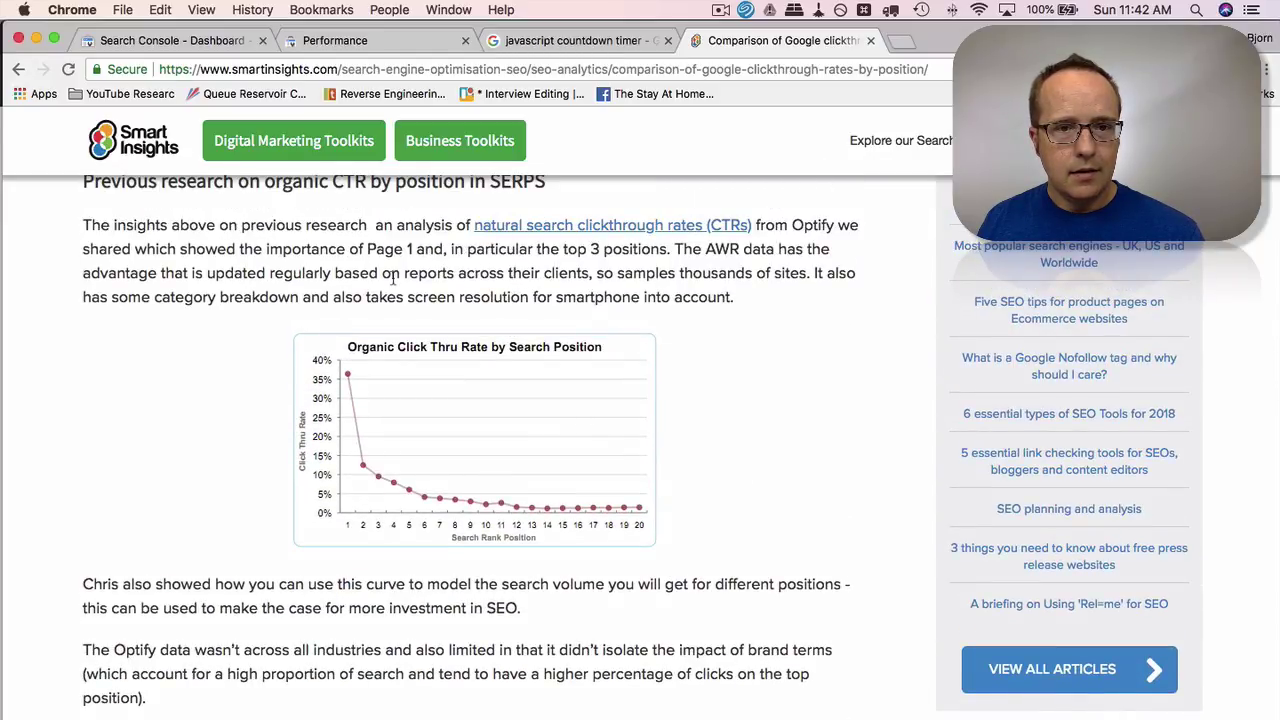
pyautogui.click(340, 385)
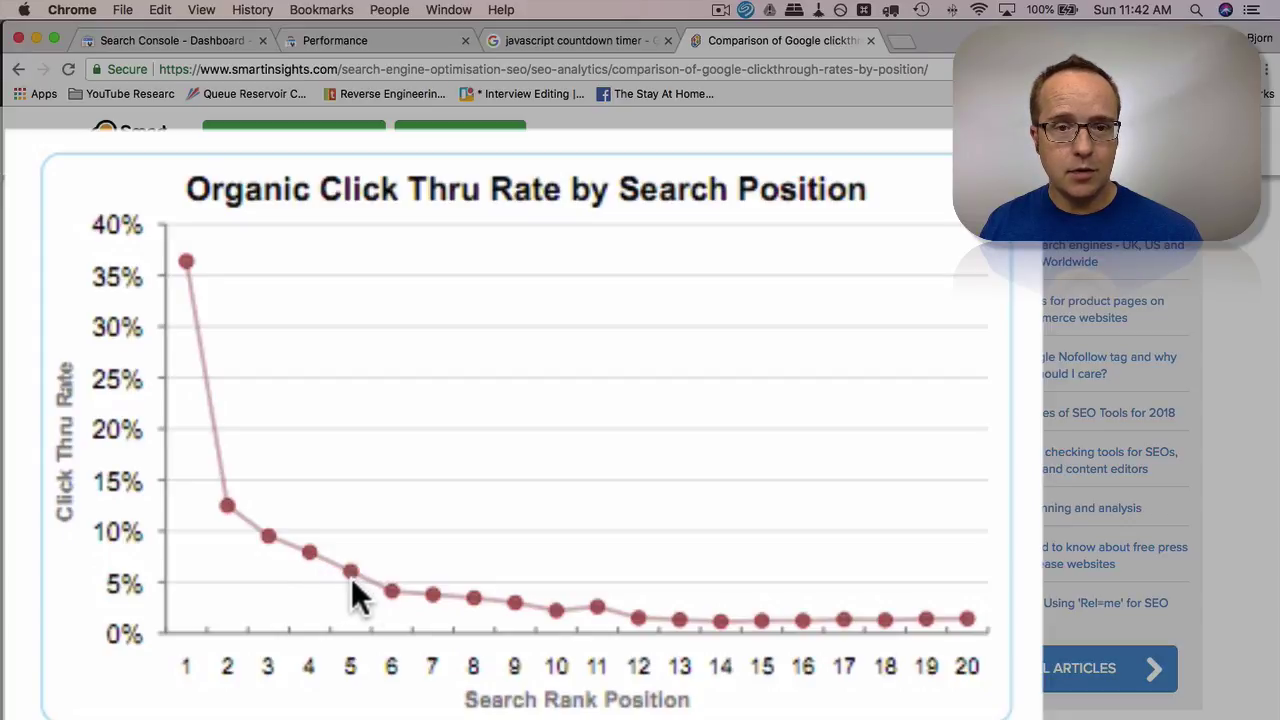
pyautogui.click(965, 620)
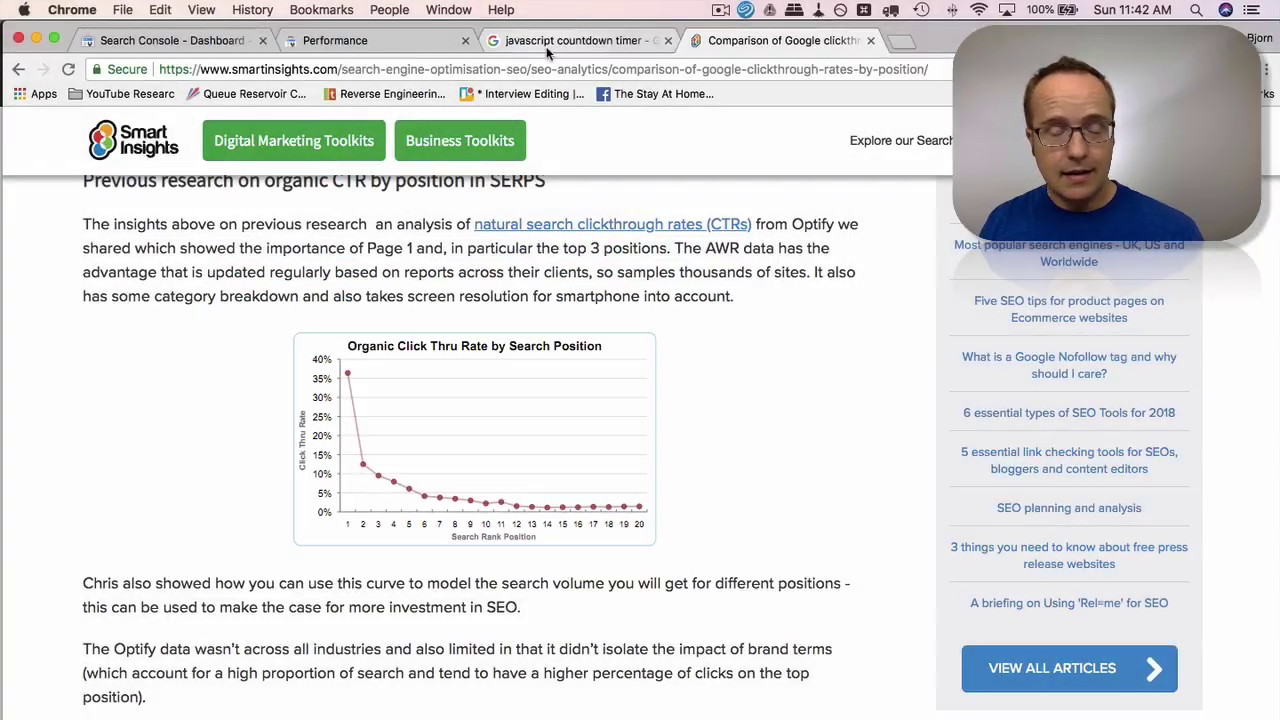
# Highlight the wplearninglab.com countdown-timer listing in the incognito Google results and return to the query's row in the Search Console Performance report
pyautogui.click(546, 46)
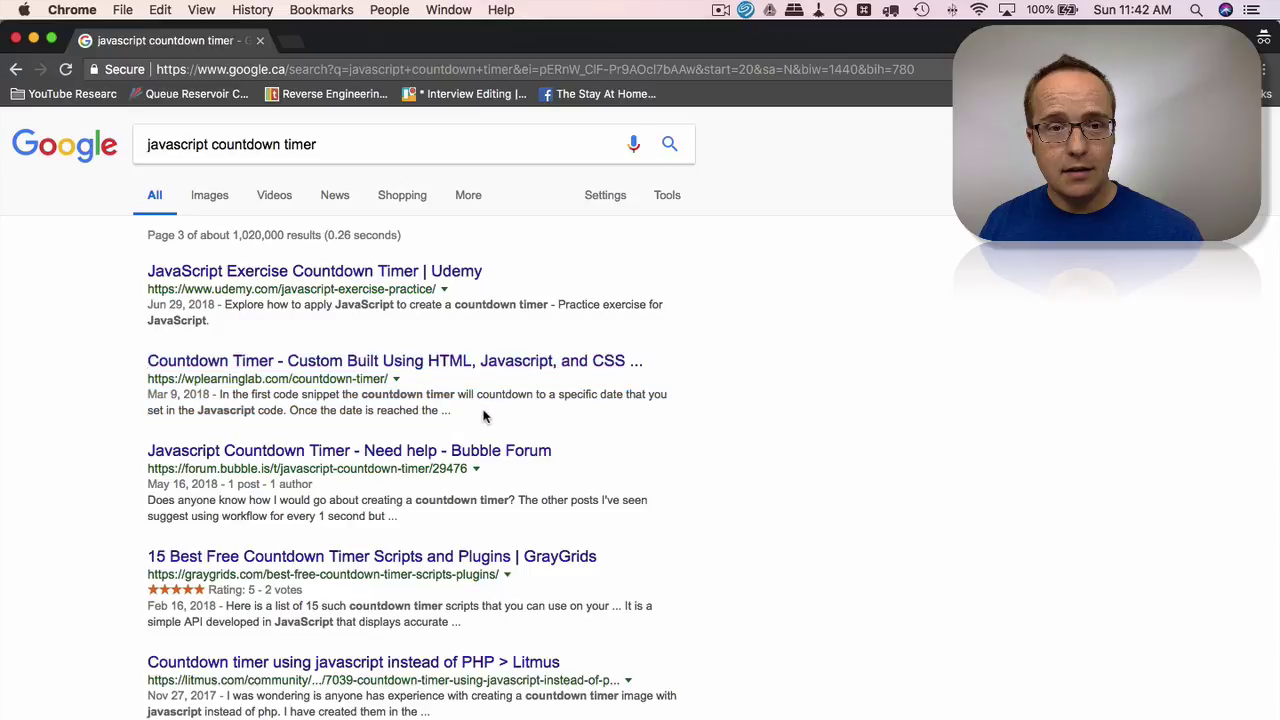
pyautogui.moveTo(480, 416); pyautogui.dragTo(149, 363)
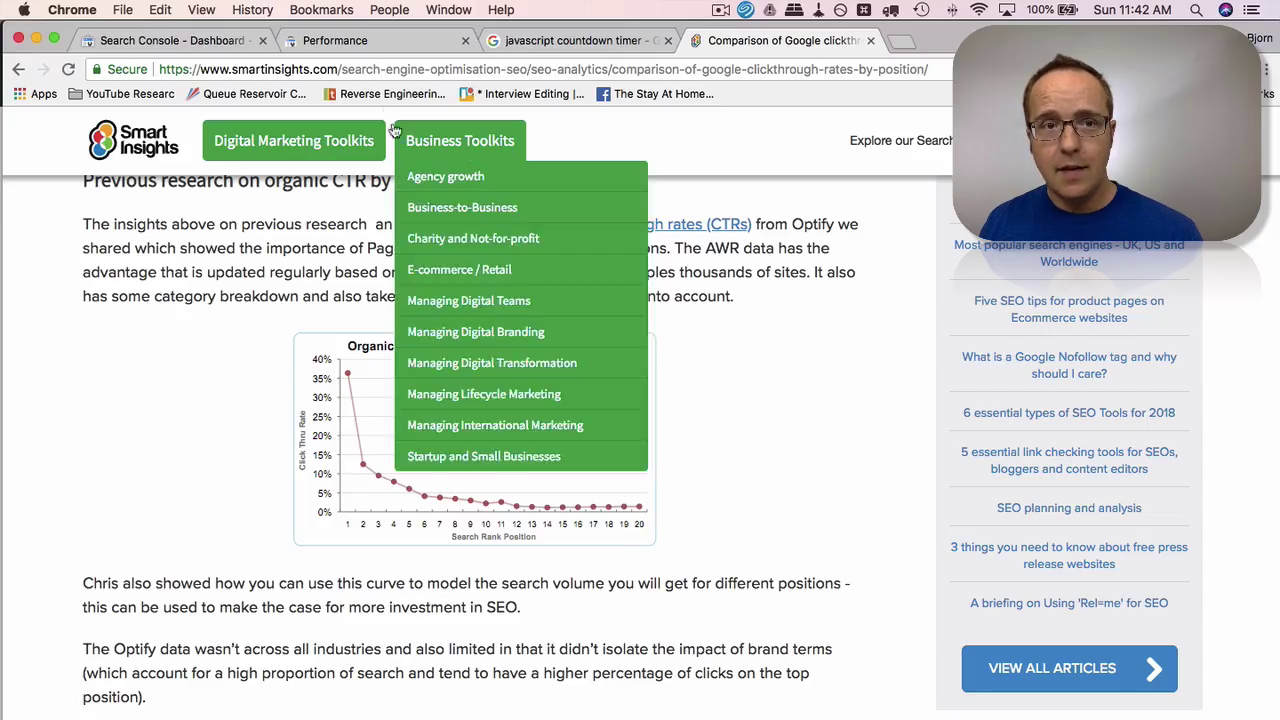
pyautogui.click(366, 45)
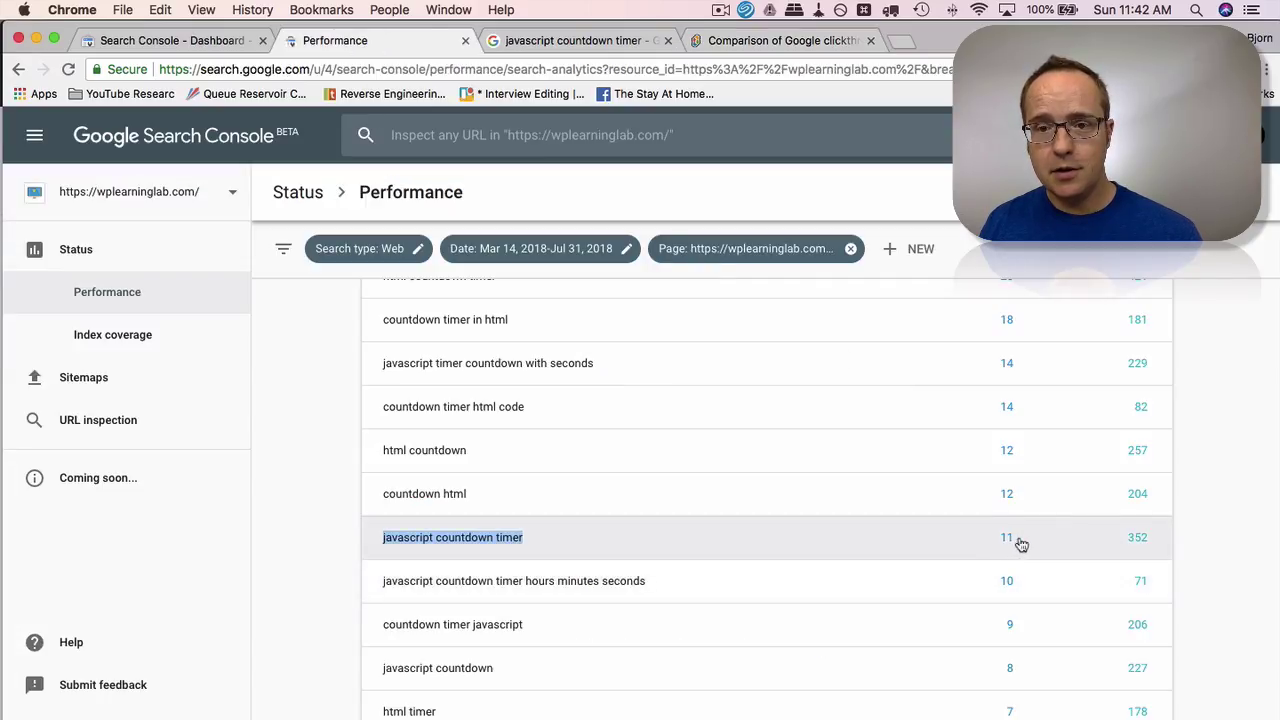
# Check the "javascript countdown timer" keyword volume on Google against the clickthrough-rate chart and go back to the Performance report
pyautogui.click(607, 39)
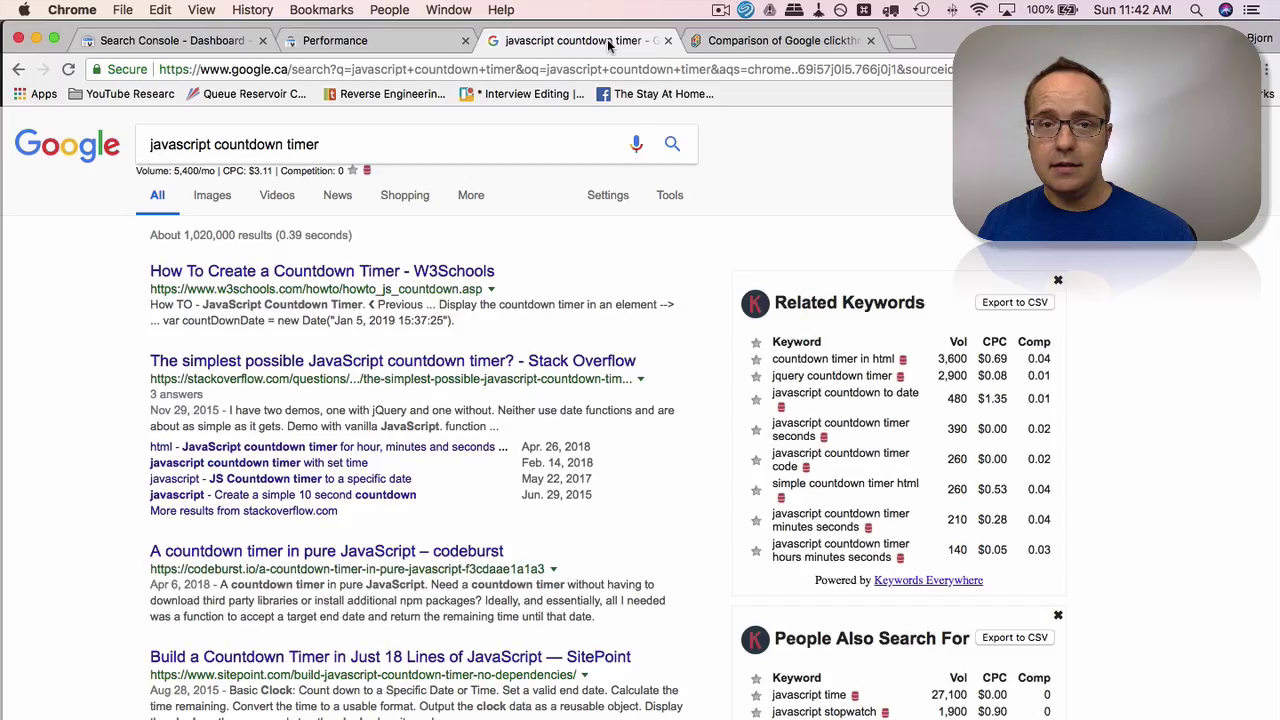
pyautogui.click(772, 48)
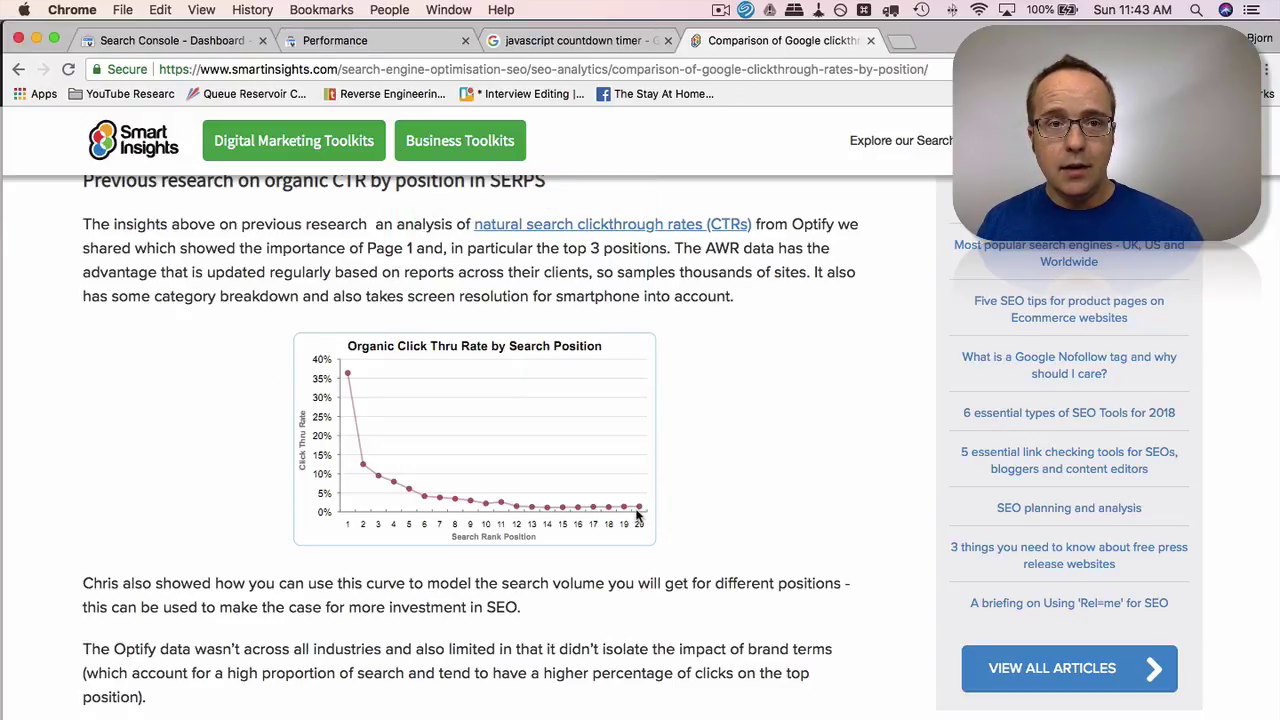
pyautogui.click(420, 46)
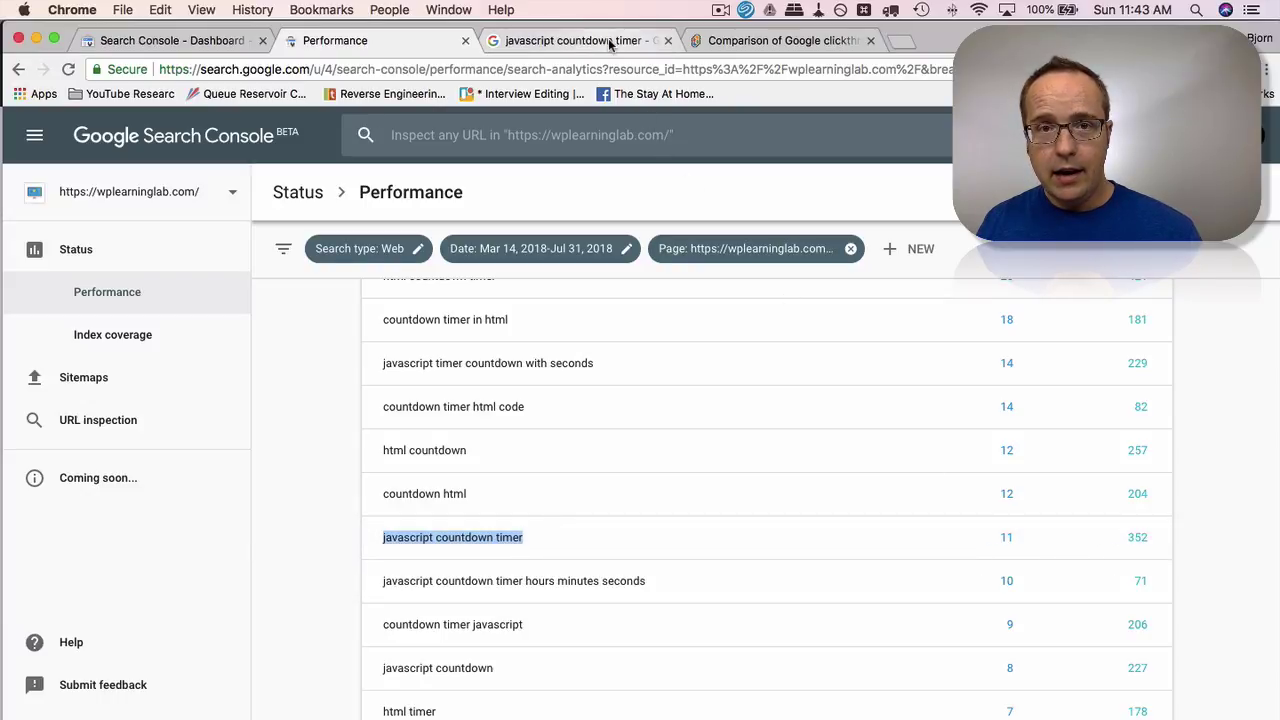
# Compare the clicks for "javascript countdown timer" in the Performance report with the enlarged chart of organic clickthrough rates by search position
pyautogui.click(725, 40)
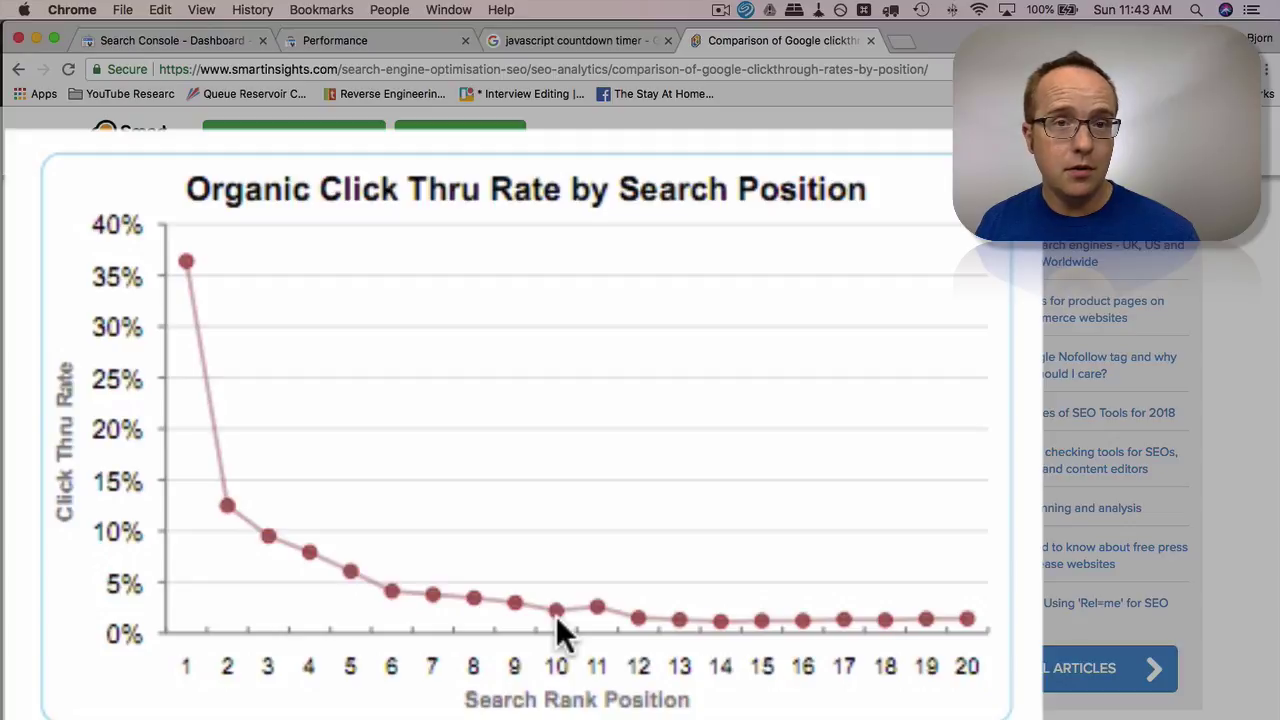
pyautogui.click(439, 50)
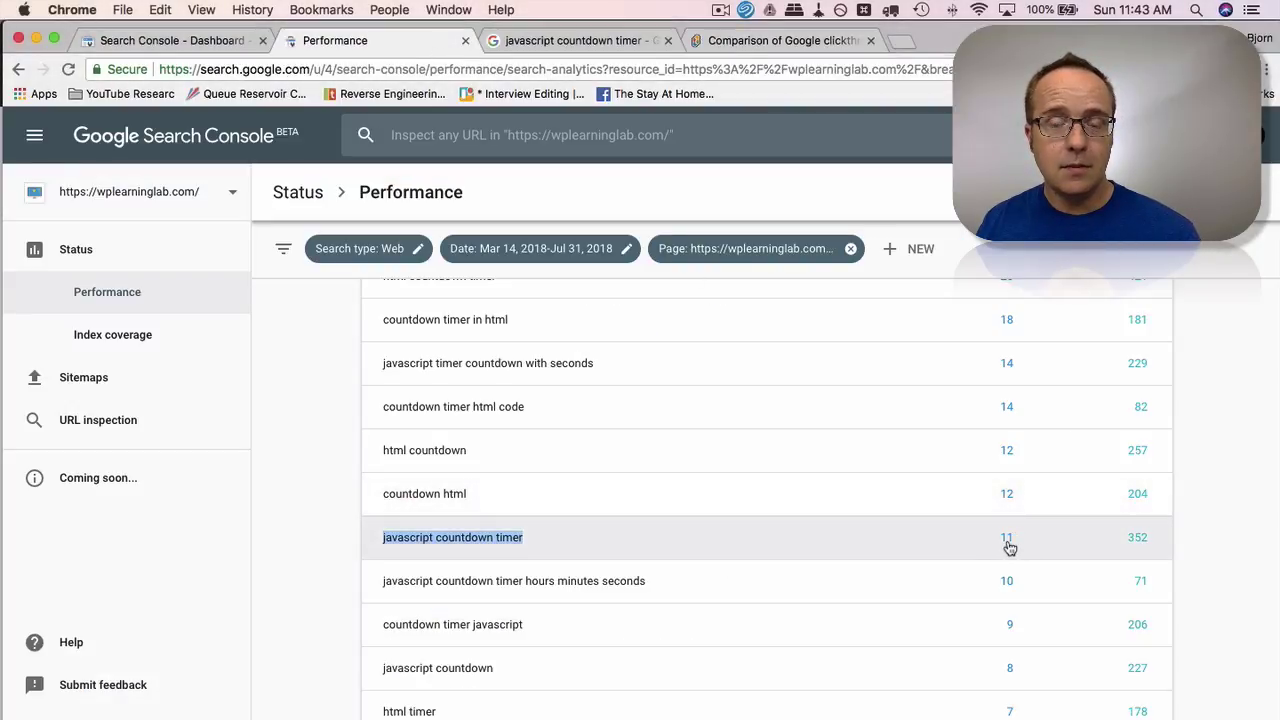
pyautogui.click(749, 45)
pyautogui.click(499, 513)
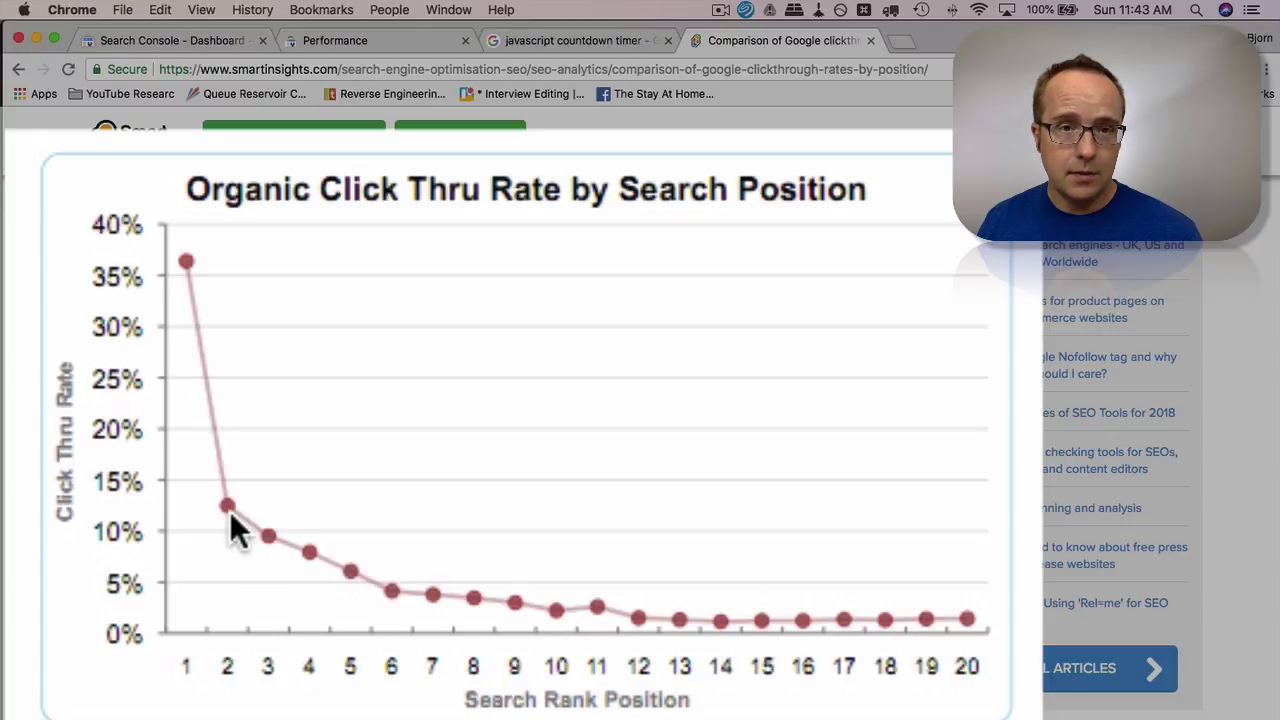
pyautogui.press('Escape')
pyautogui.click(402, 45)
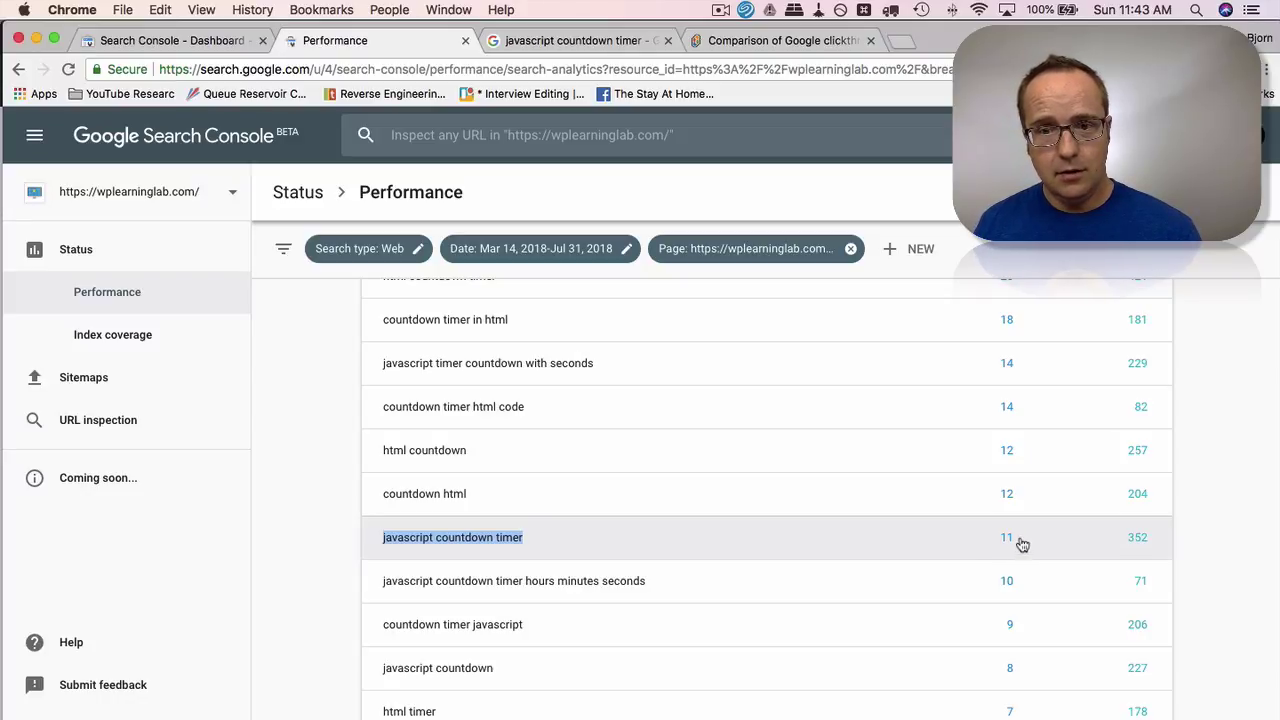
# Recheck the organic clickthrough-rate chart, and narrow the Search Console Performance report to the query "countdown timer css"
pyautogui.click(785, 40)
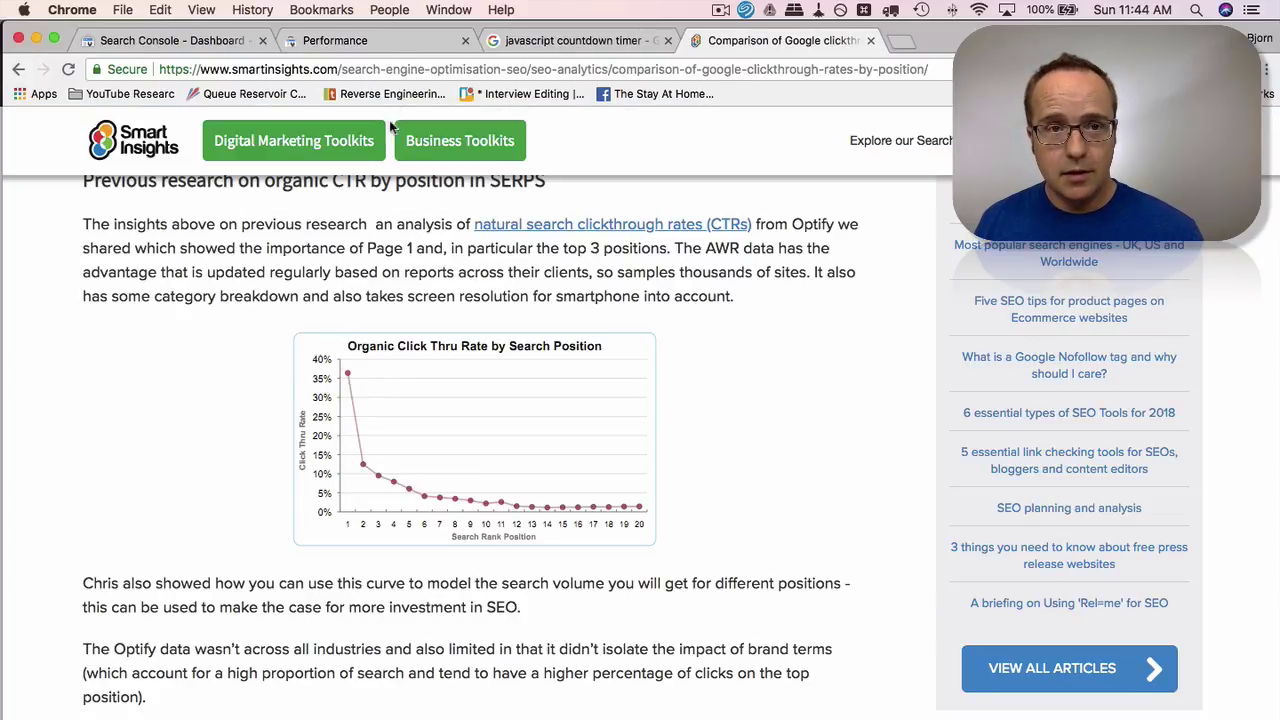
pyautogui.click(402, 42)
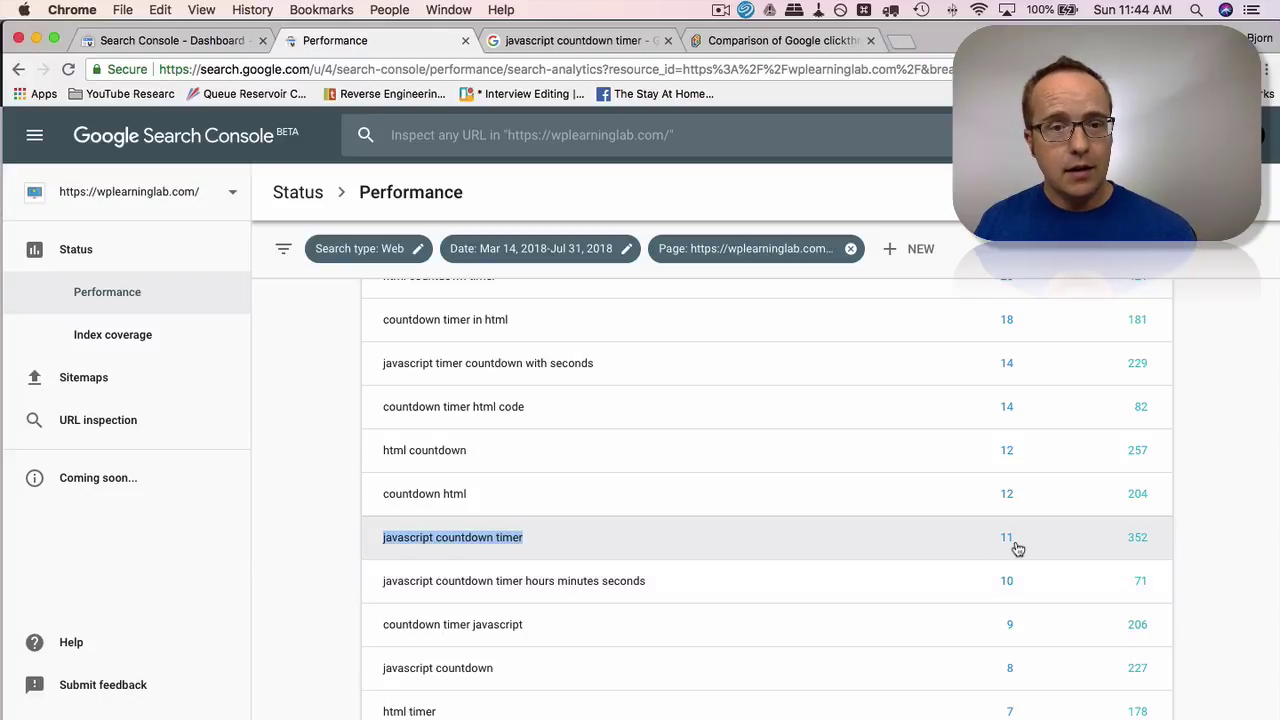
pyautogui.scroll(-4, 743, 537)
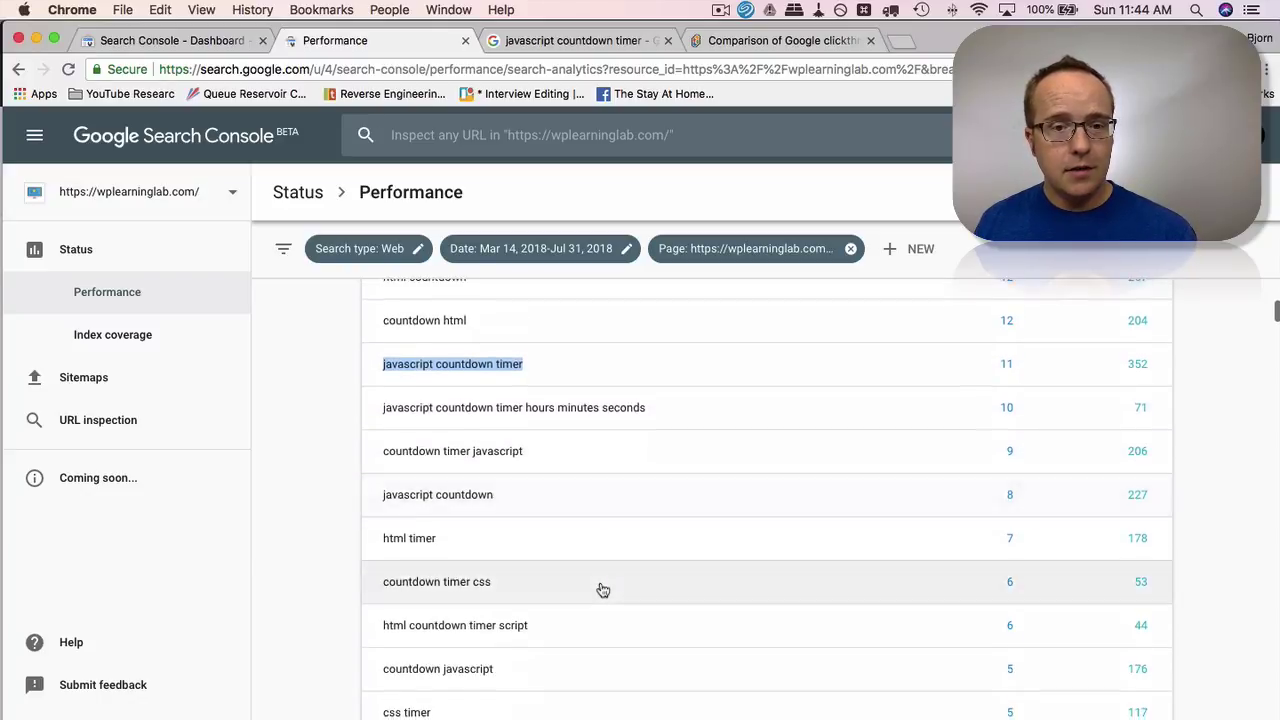
pyautogui.scroll(-1, 603, 590)
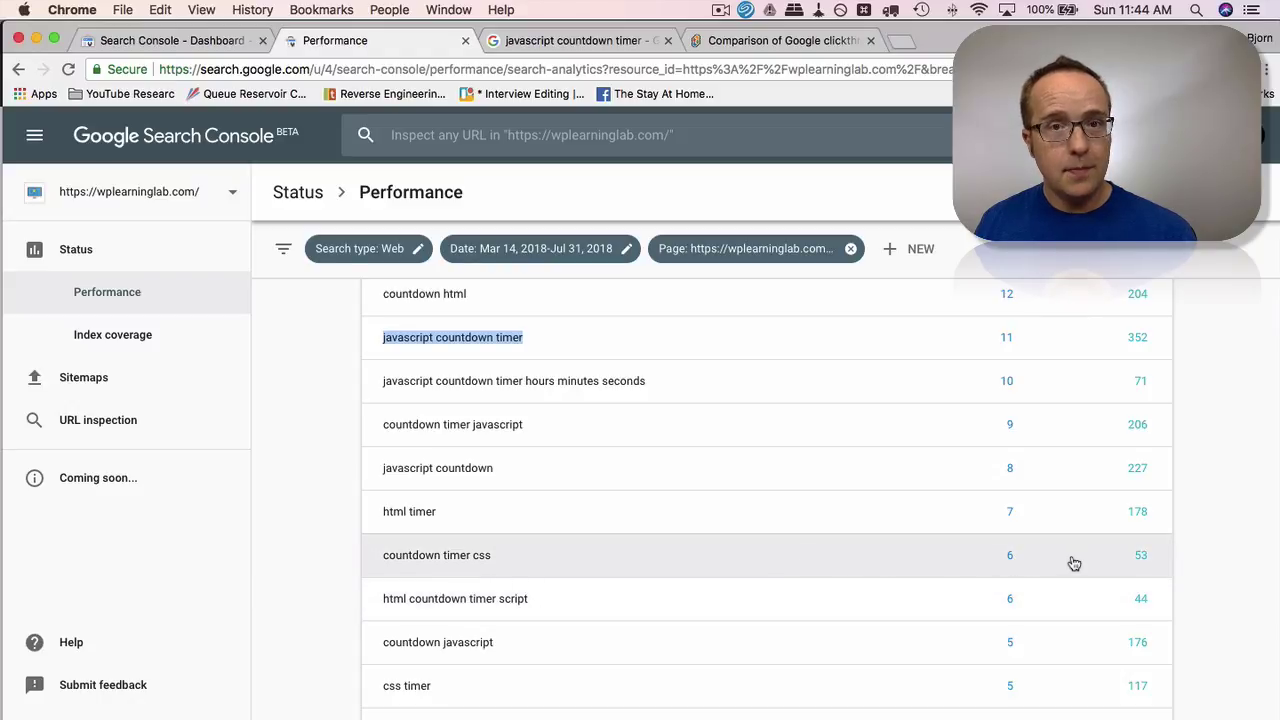
pyautogui.click(428, 560)
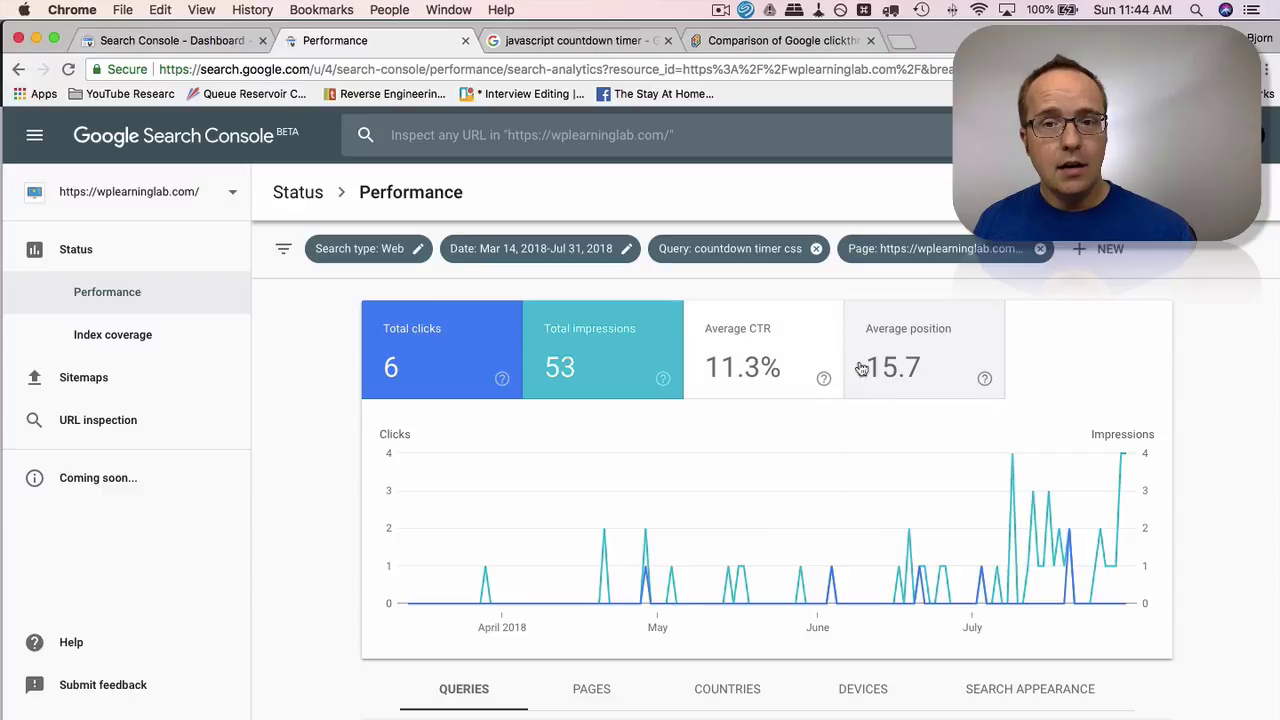
# Compare the "countdown timer css" position and CTR with the organic clickthrough-rate chart, and examine the query's clicks and impressions graph
pyautogui.click(745, 40)
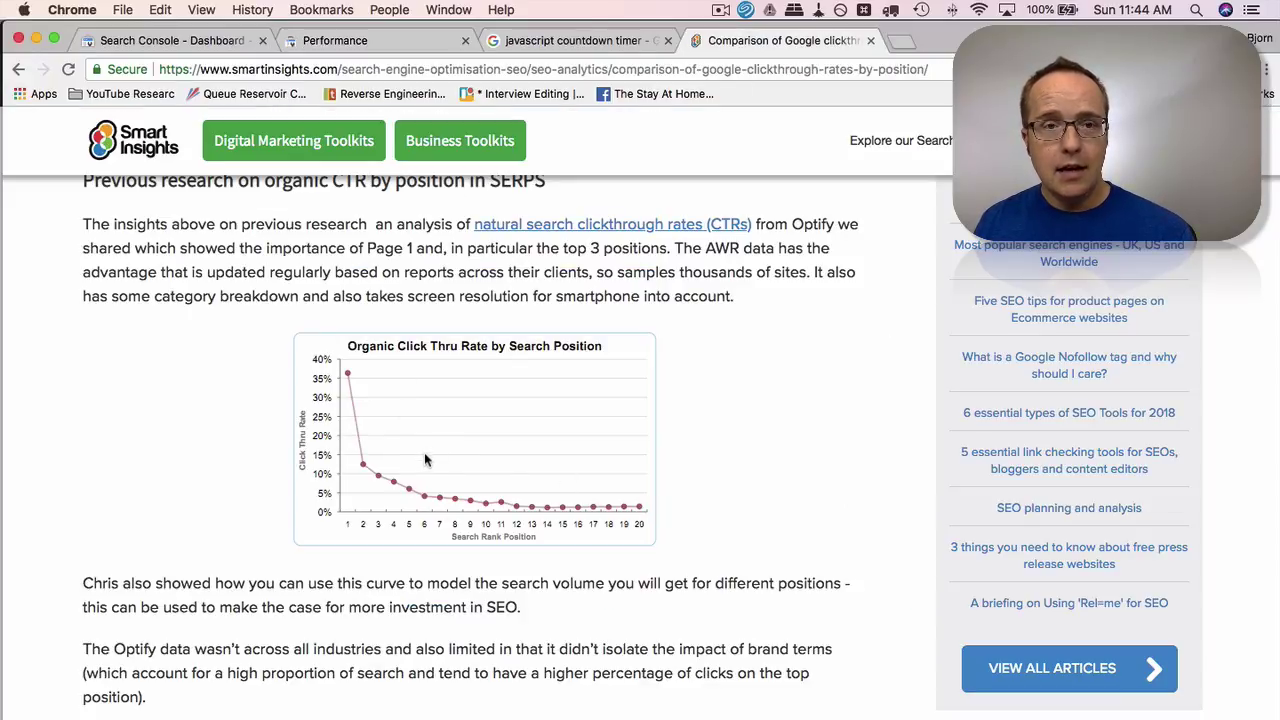
pyautogui.click(372, 45)
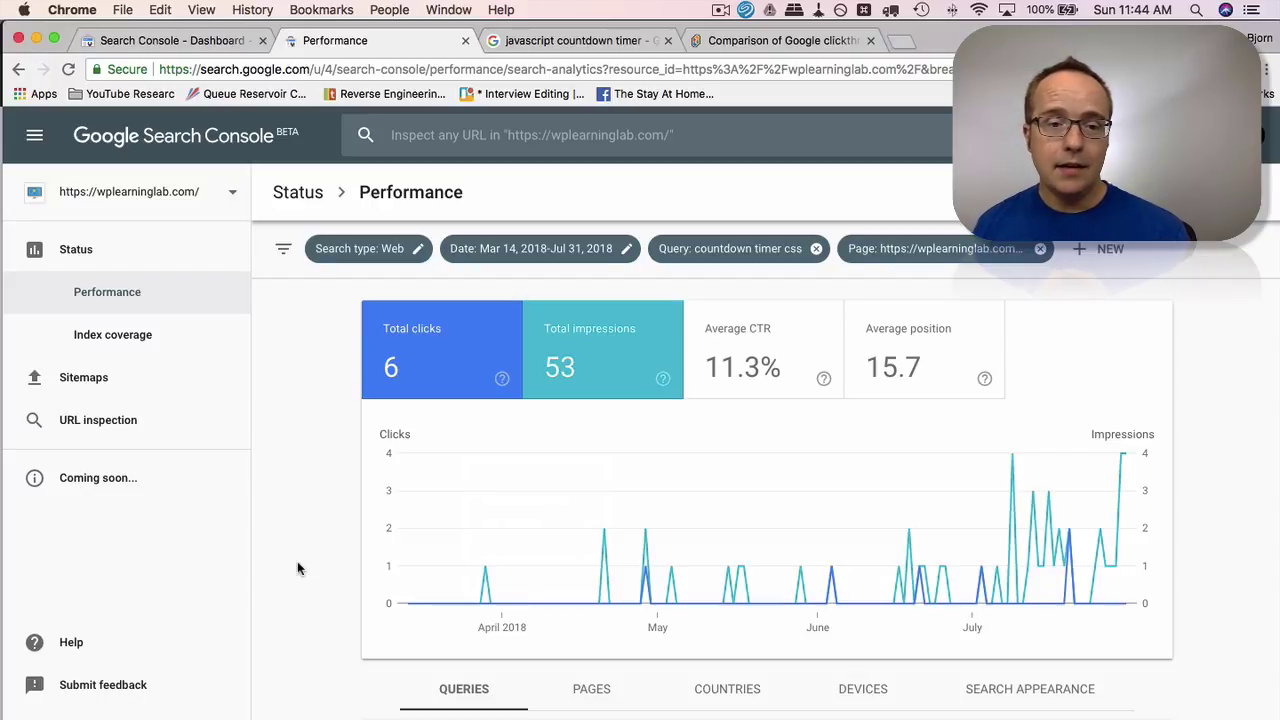
pyautogui.scroll(-3, 297, 561)
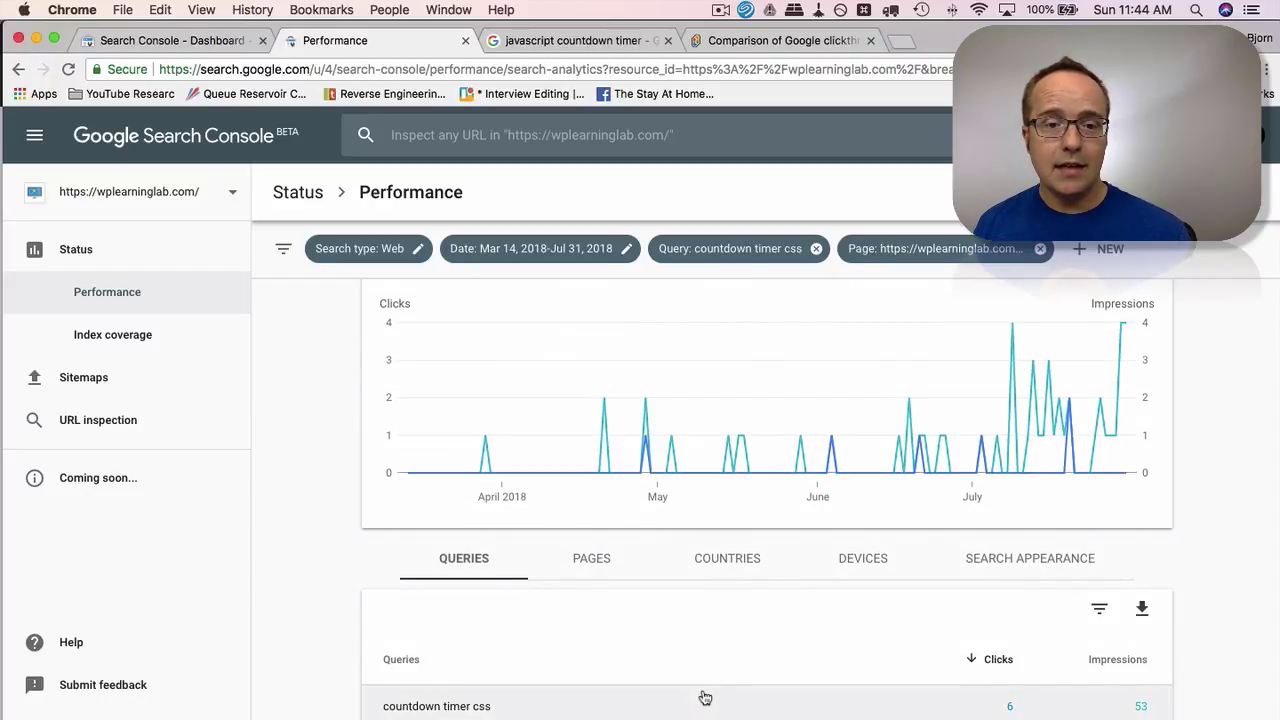
pyautogui.scroll(3, 705, 697)
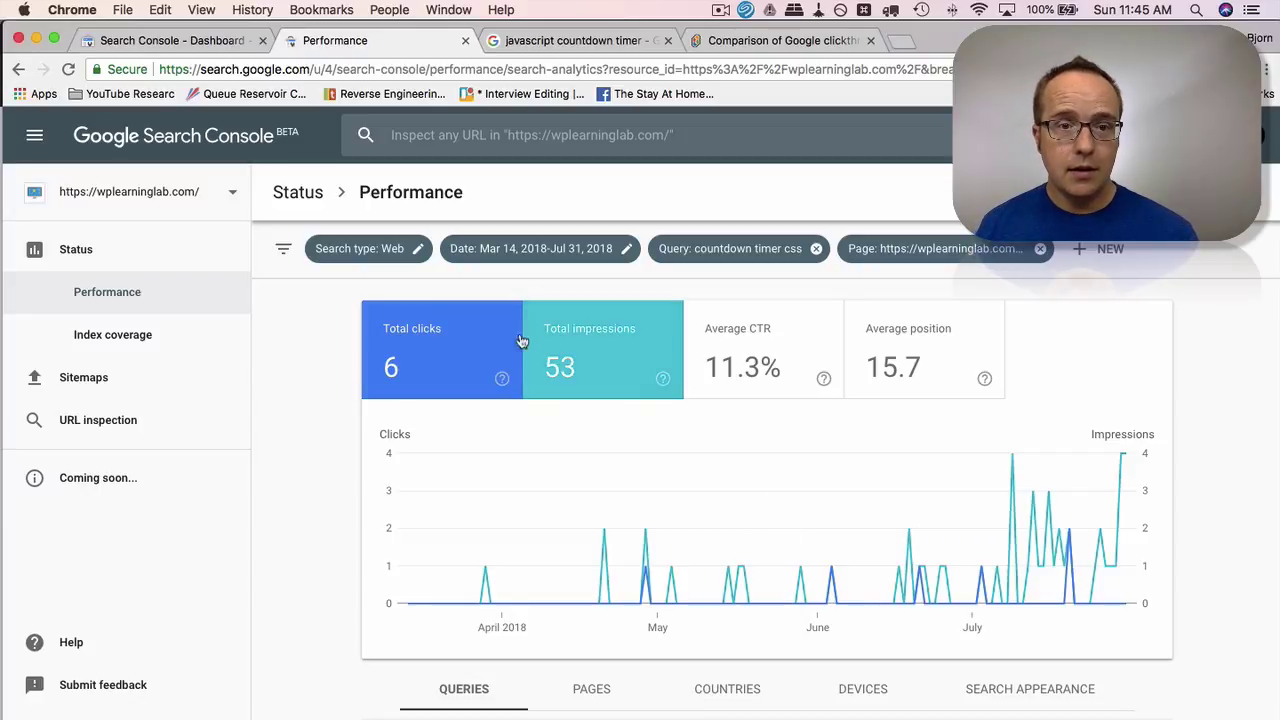
pyautogui.scroll(-2, 576, 628)
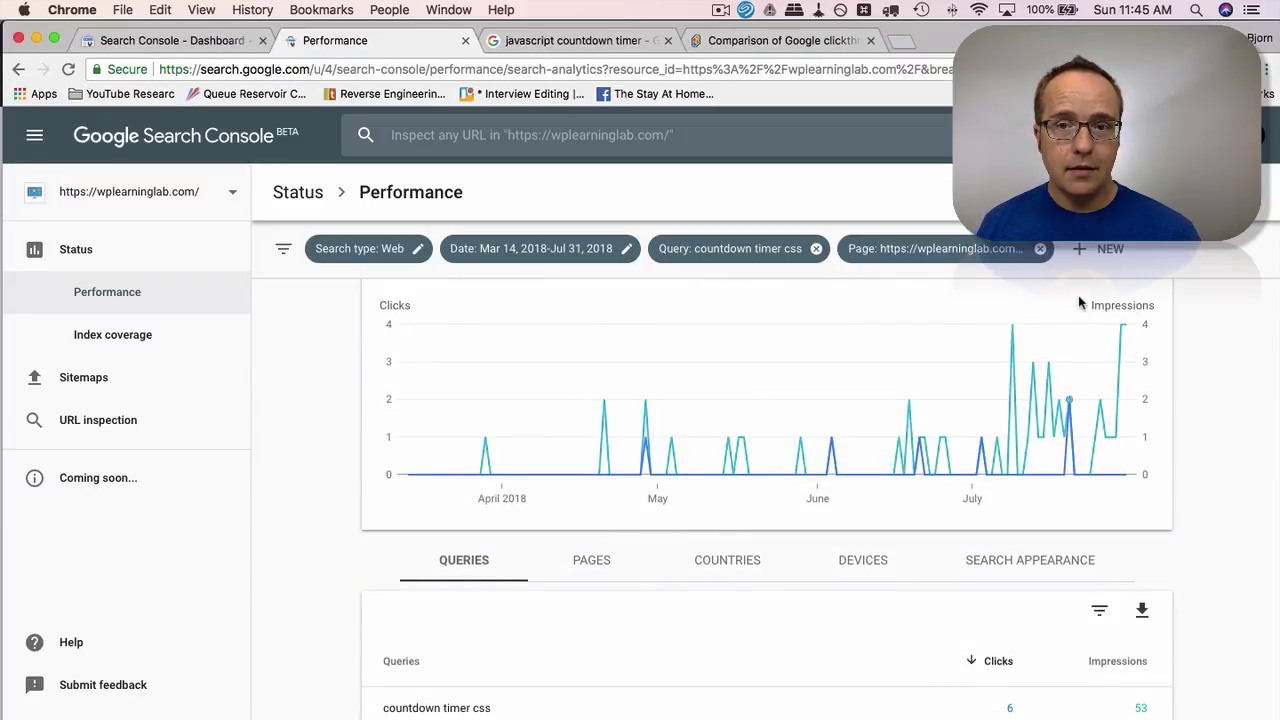
# Remove the "countdown timer css" query filter and review the countdown-timer page's overall performance and query list
pyautogui.click(816, 248)
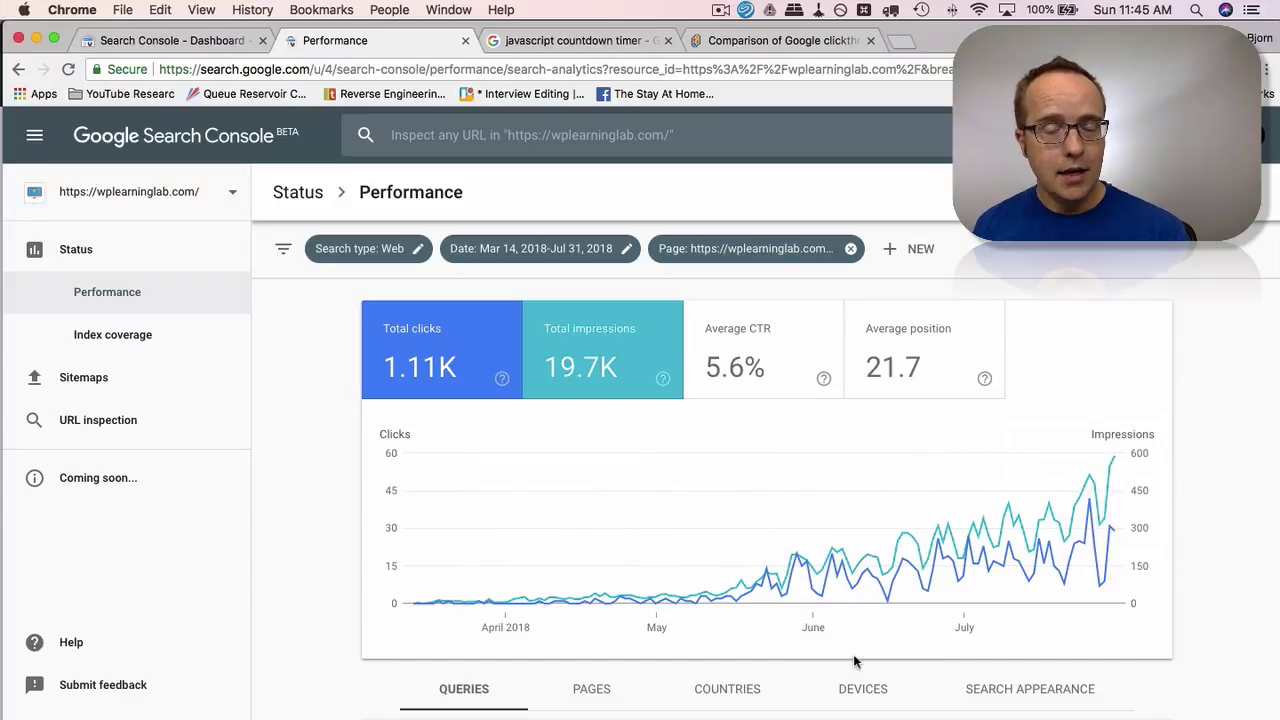
pyautogui.scroll(-2, 853, 655)
pyautogui.scroll(2, 853, 655)
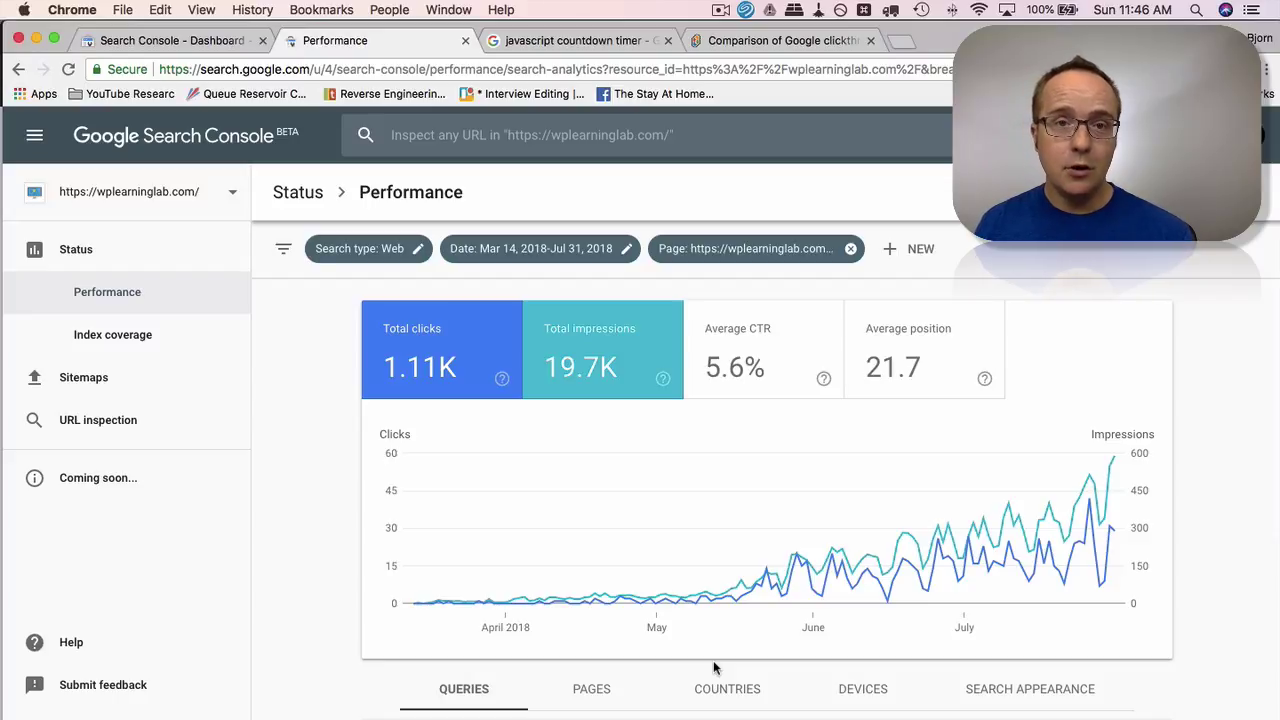
pyautogui.scroll(-5, 713, 662)
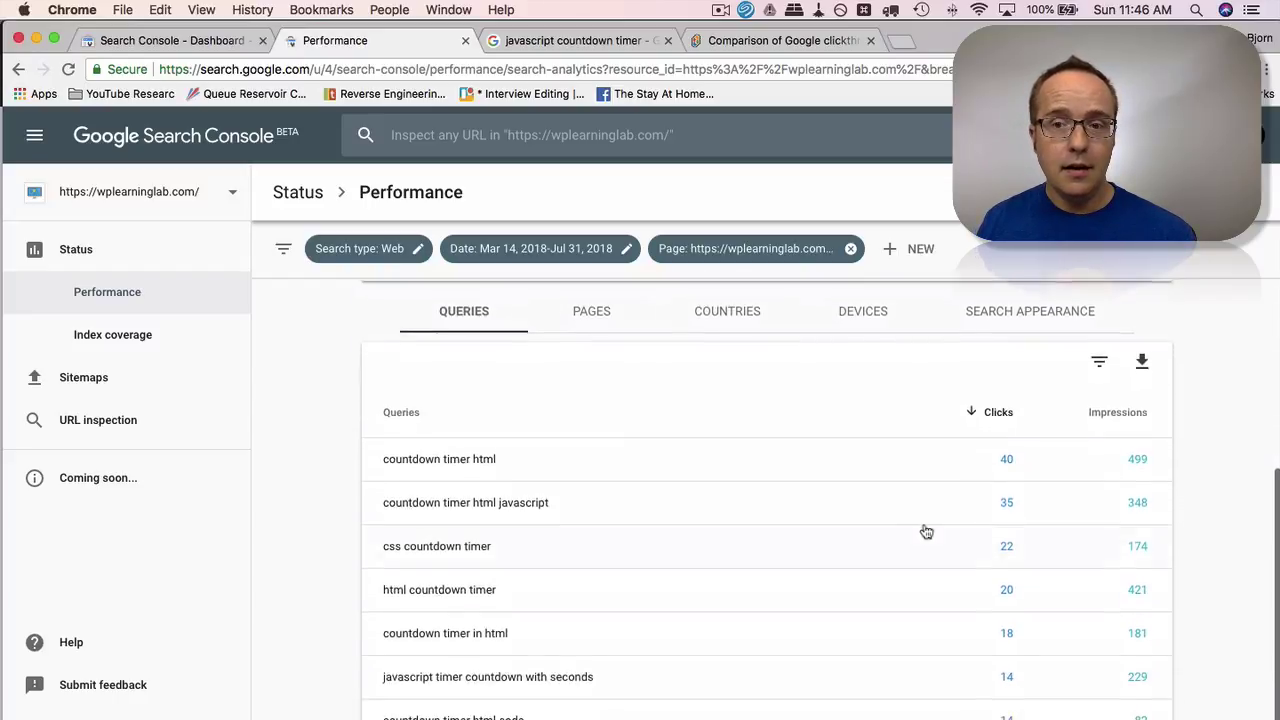